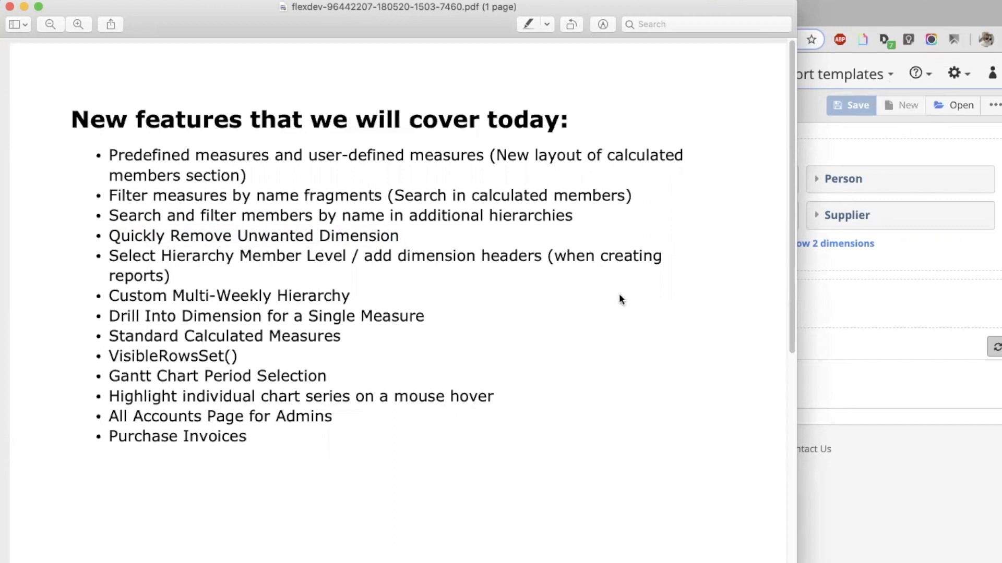
- Switch to flex.bi in the browser and expand the Measures dimension in the columns to view its predefined measure groups
{"action": "left_click", "coordinate": [825, 147]}
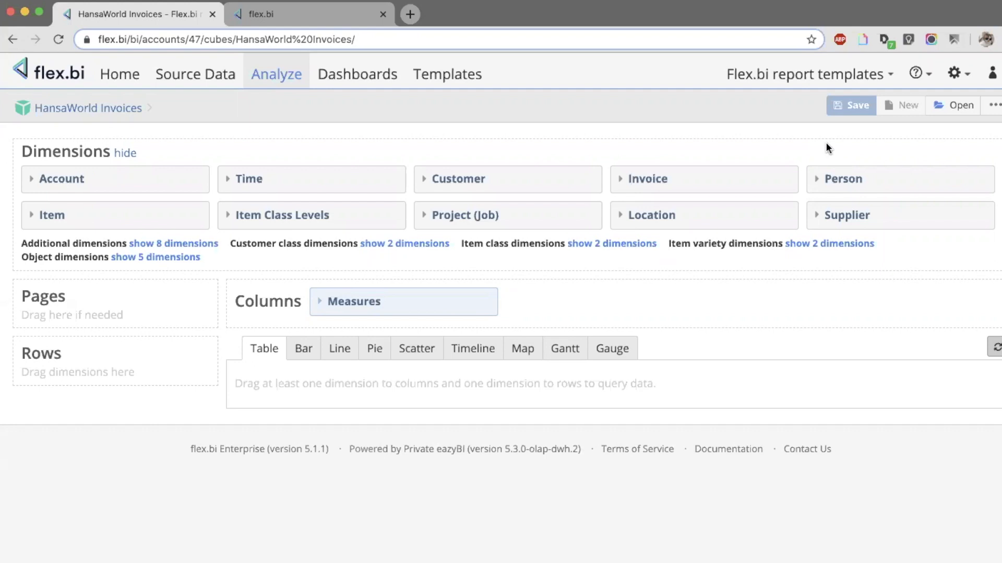
{"action": "key", "text": "super+Tab"}
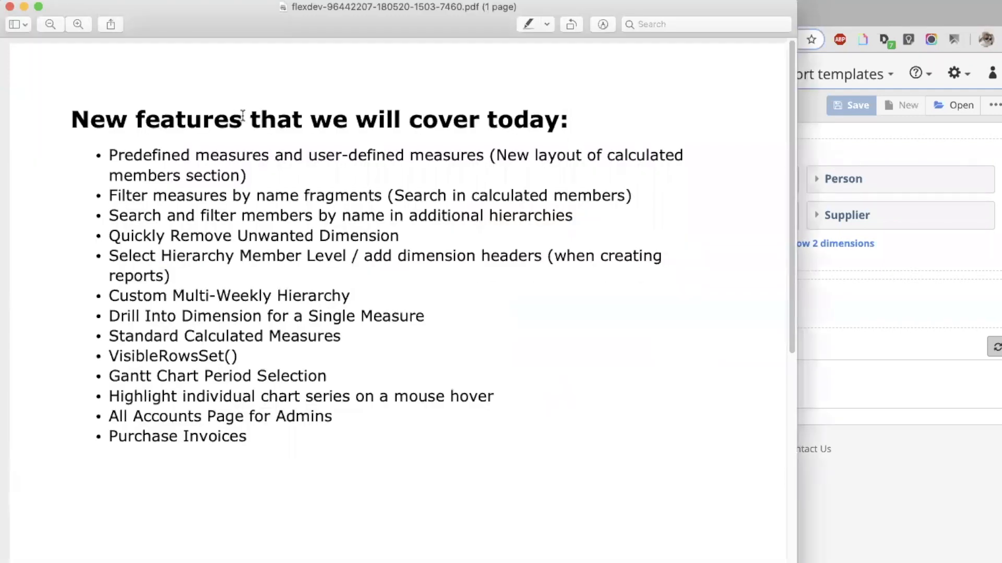
{"action": "key", "text": "super+Tab"}
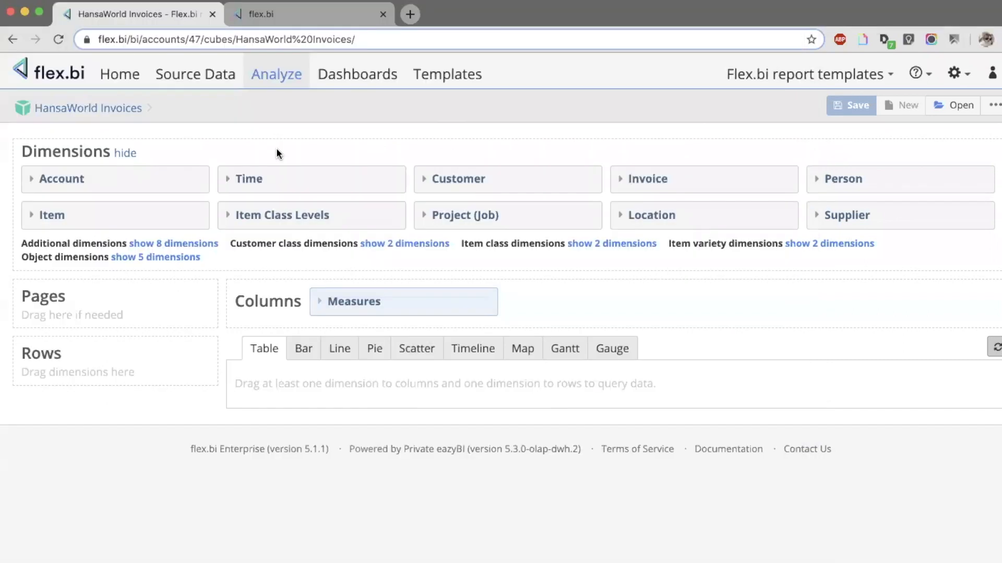
{"action": "left_click", "coordinate": [321, 314]}
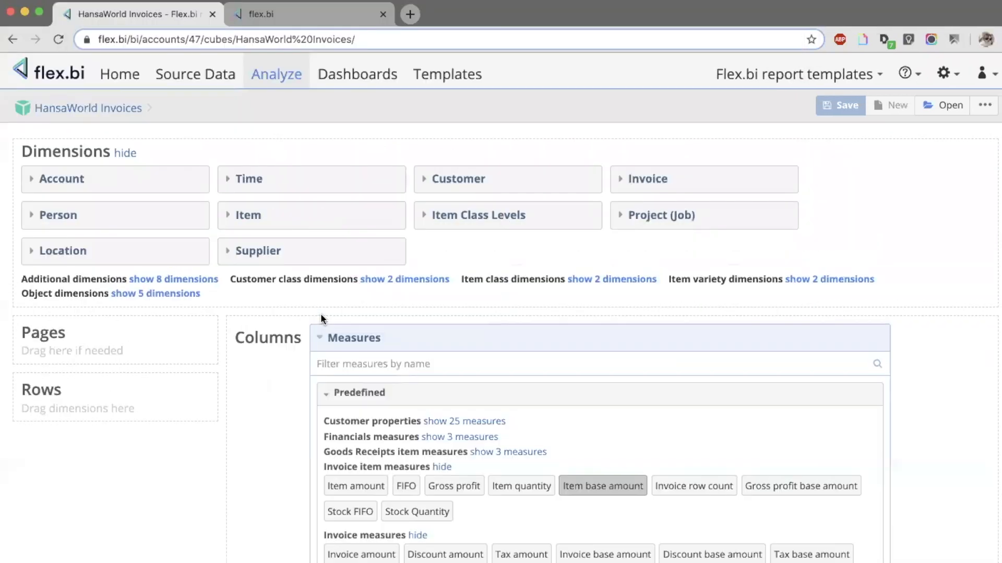
{"action": "scroll", "coordinate": [321, 314], "scroll_direction": "down", "scroll_amount": 5}
{"action": "scroll", "coordinate": [320, 313], "scroll_direction": "up", "scroll_amount": 1}
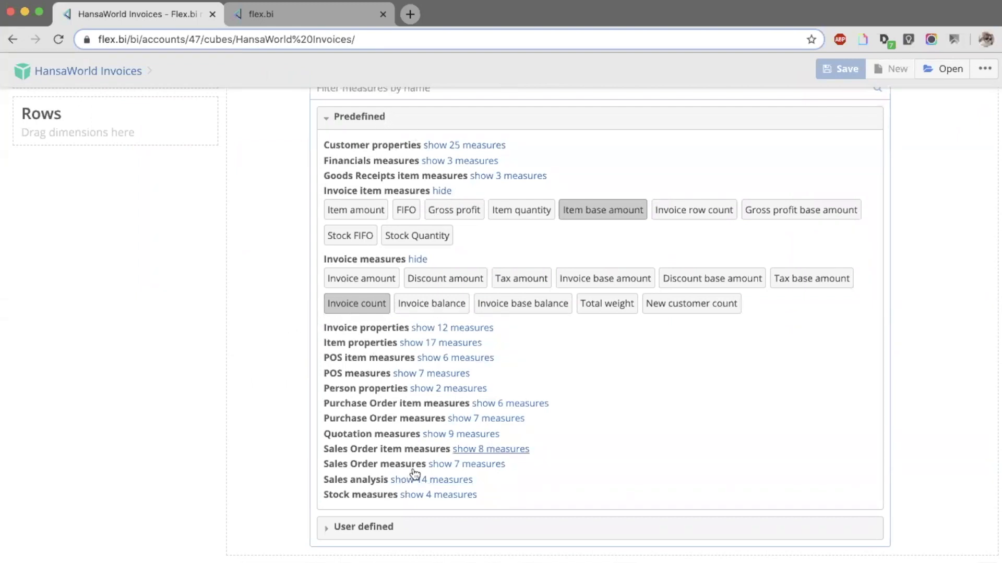
- Expand the User defined section, look through its calculated measures and return to the Person properties group among the predefined measures
{"action": "left_click", "coordinate": [363, 528]}
{"action": "scroll", "coordinate": [395, 449], "scroll_direction": "down", "scroll_amount": 8}
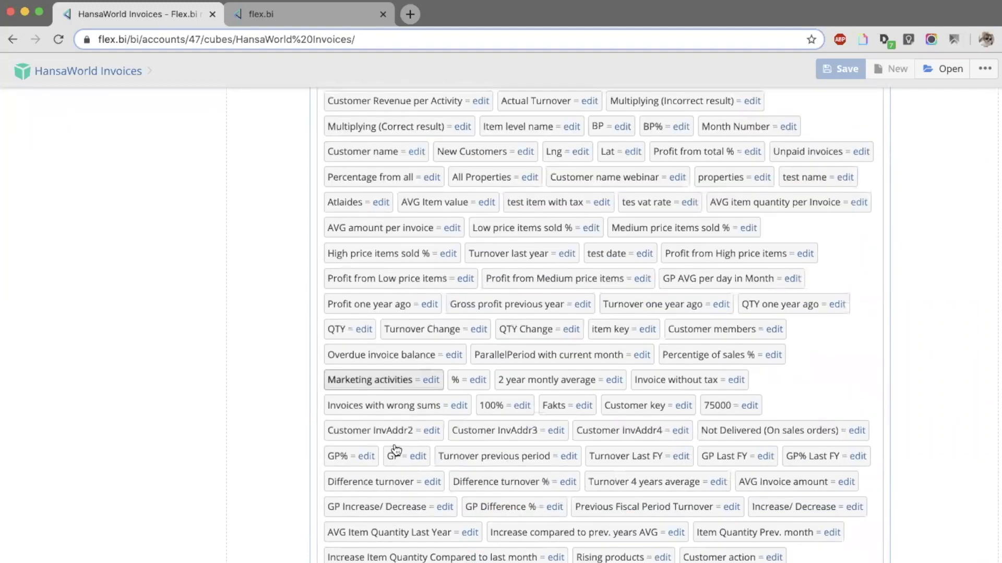
{"action": "scroll", "coordinate": [405, 242], "scroll_direction": "up", "scroll_amount": 6}
{"action": "double_click", "coordinate": [373, 258]}
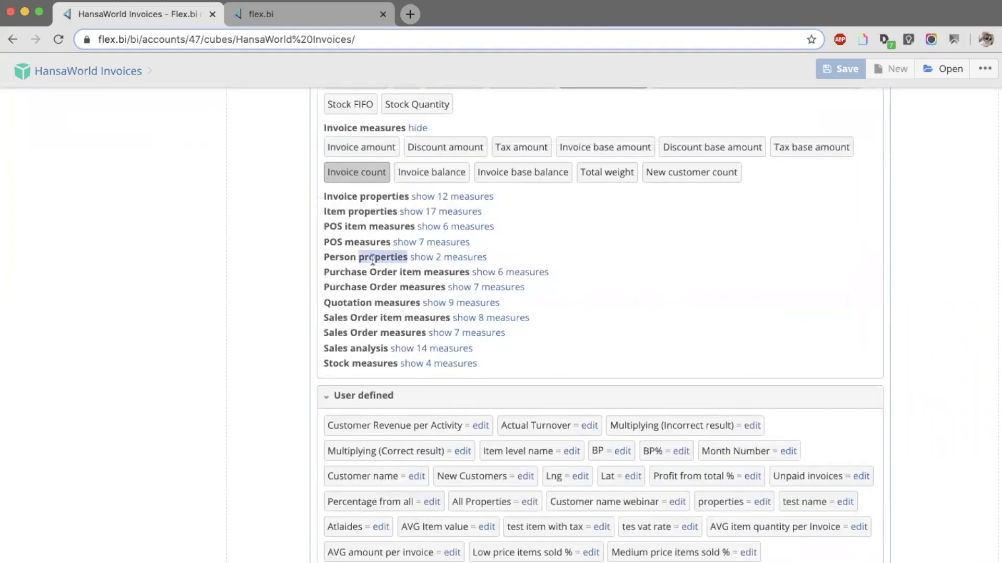
{"action": "triple_click", "coordinate": [372, 258]}
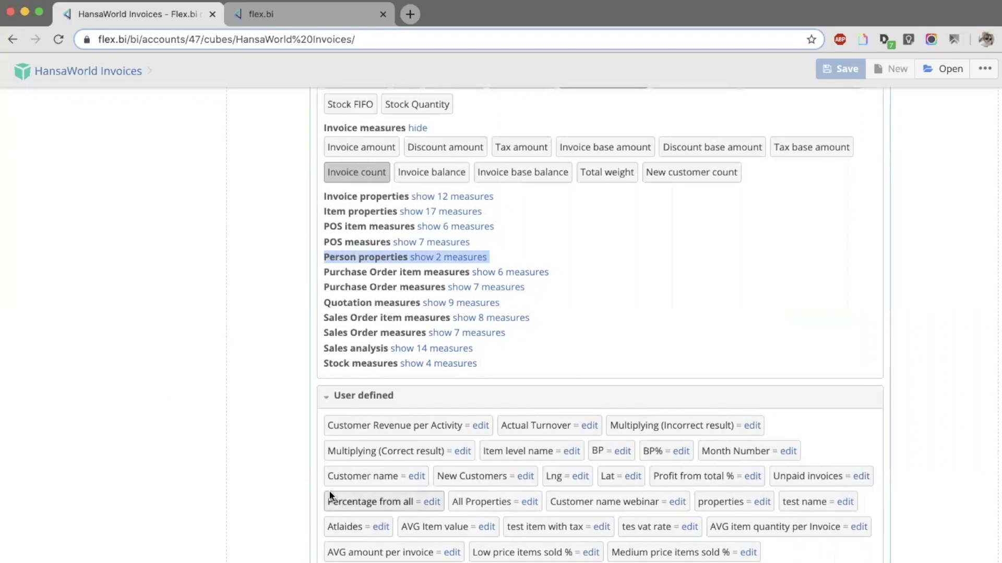
- Show the Item properties measures and view the predefined formula of the Item base price measure
{"action": "triple_click", "coordinate": [361, 214]}
{"action": "scroll", "coordinate": [433, 216], "scroll_direction": "up", "scroll_amount": 3}
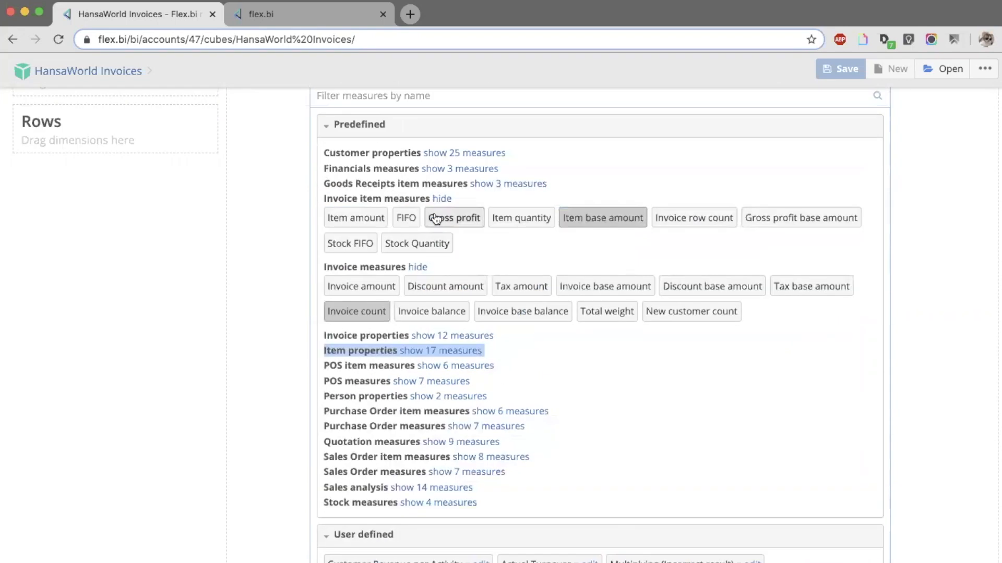
{"action": "scroll", "coordinate": [391, 167], "scroll_direction": "up", "scroll_amount": 1}
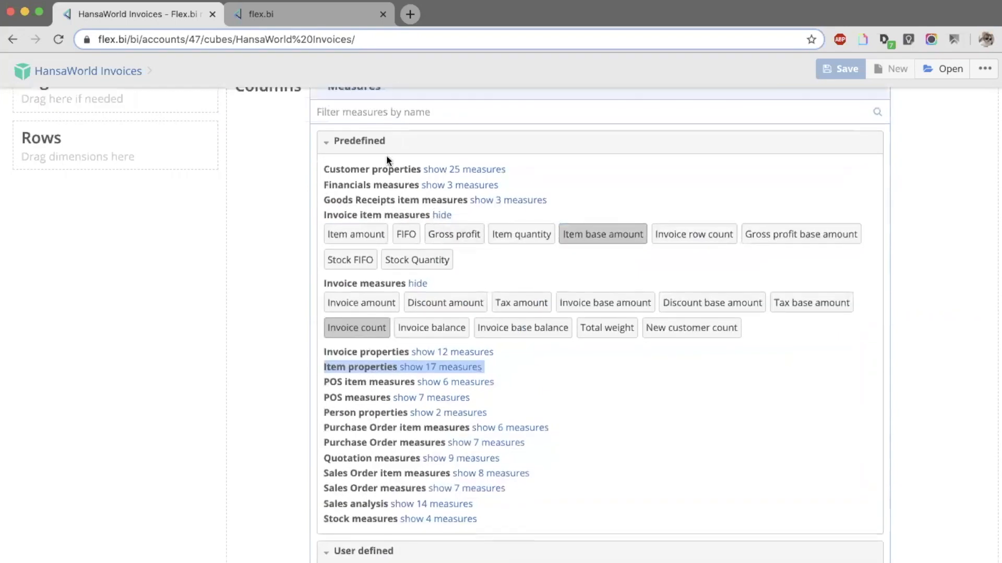
{"action": "left_click", "coordinate": [443, 368]}
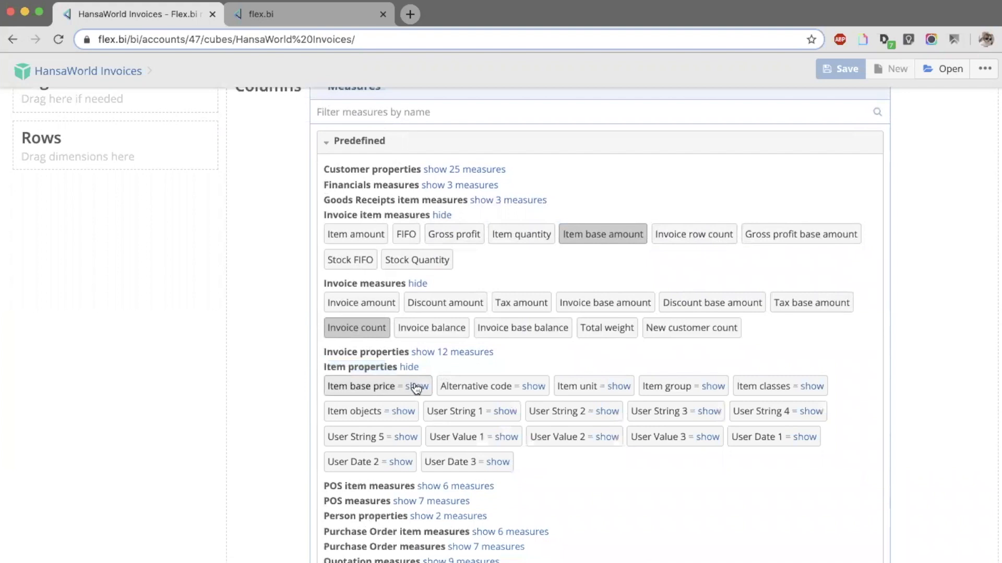
{"action": "left_click", "coordinate": [415, 386]}
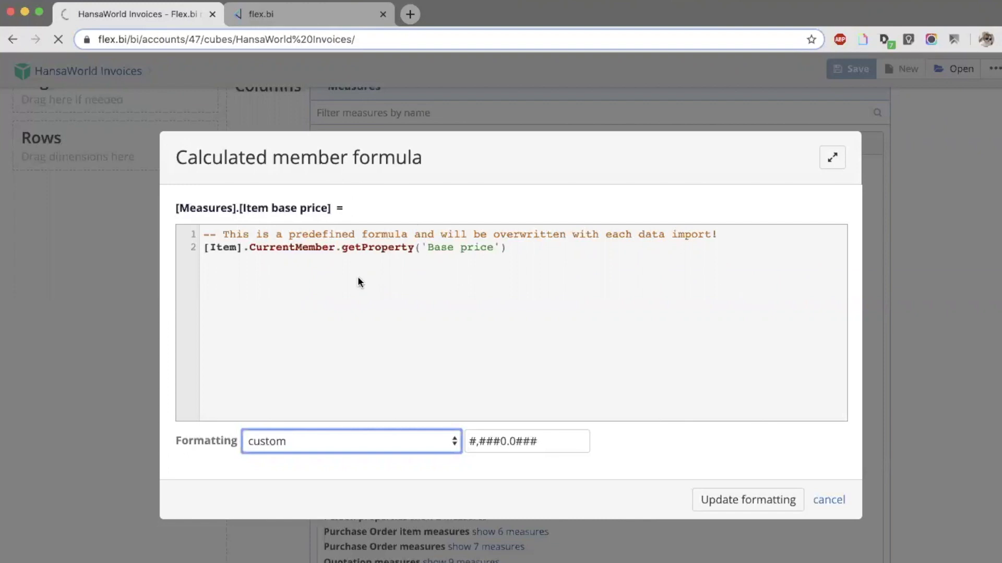
{"action": "left_click_drag", "start_coordinate": [434, 247], "coordinate": [474, 247]}
{"action": "left_click_drag", "start_coordinate": [377, 248], "coordinate": [343, 245]}
{"action": "left_click", "coordinate": [343, 240]}
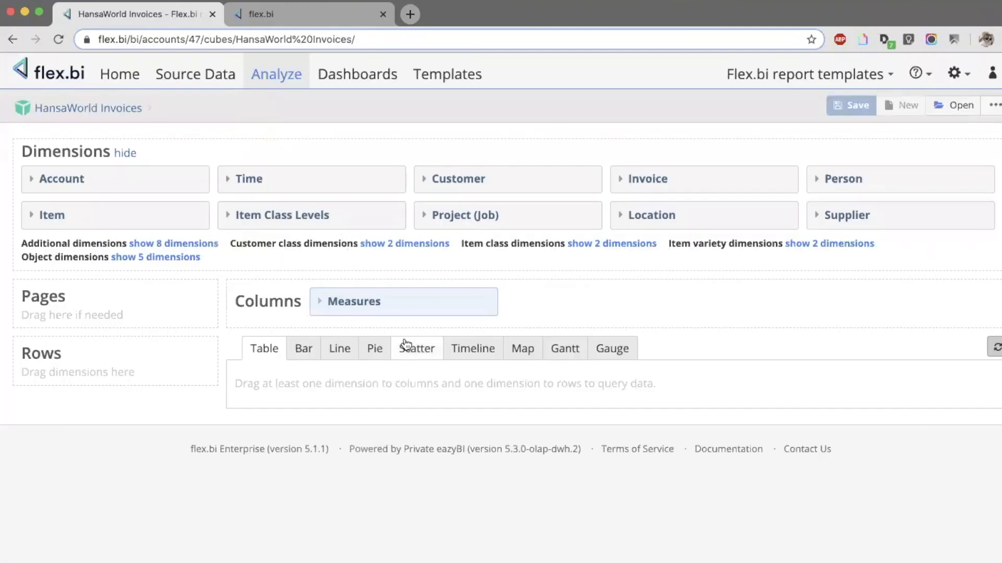
- Expand the Measures dimension again and show the measures in the Invoice properties group
{"action": "left_click", "coordinate": [427, 312]}
{"action": "scroll", "coordinate": [427, 312], "scroll_direction": "down", "scroll_amount": 3}
{"action": "scroll", "coordinate": [426, 312], "scroll_direction": "down", "scroll_amount": 3}
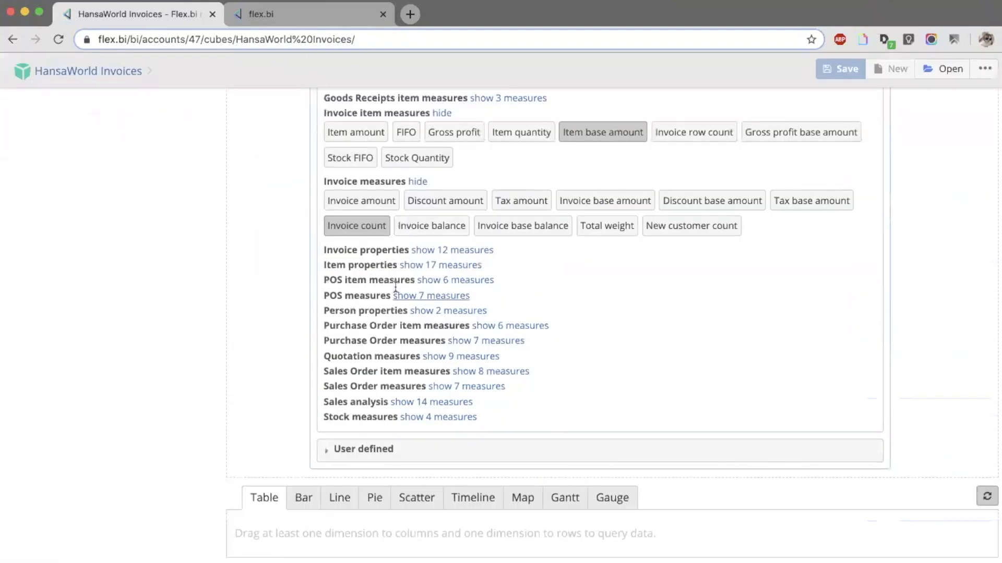
{"action": "left_click", "coordinate": [417, 250]}
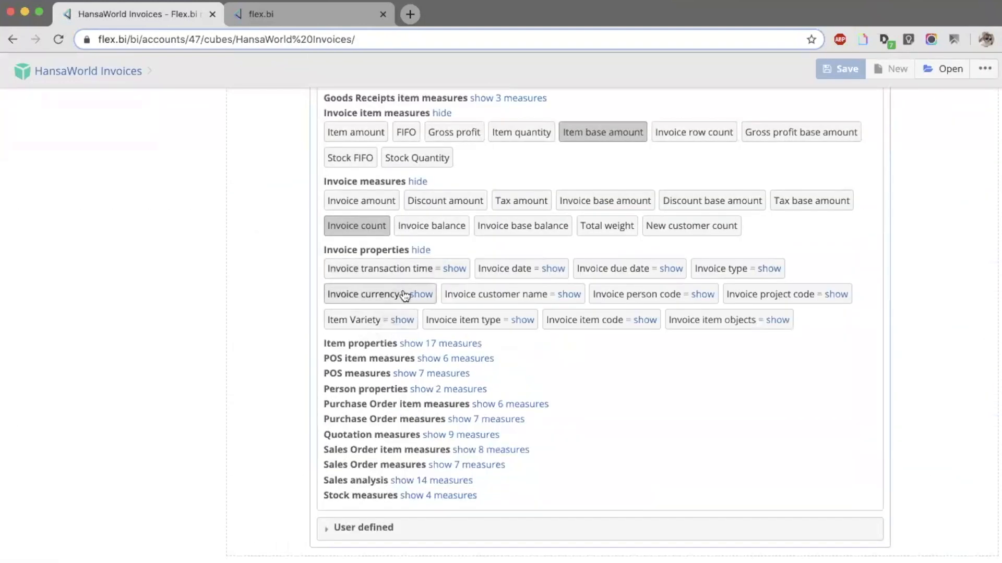
- Examine the calculated member formula of the Invoice transaction time measure and close it without updating the formatting
{"action": "left_click", "coordinate": [452, 267]}
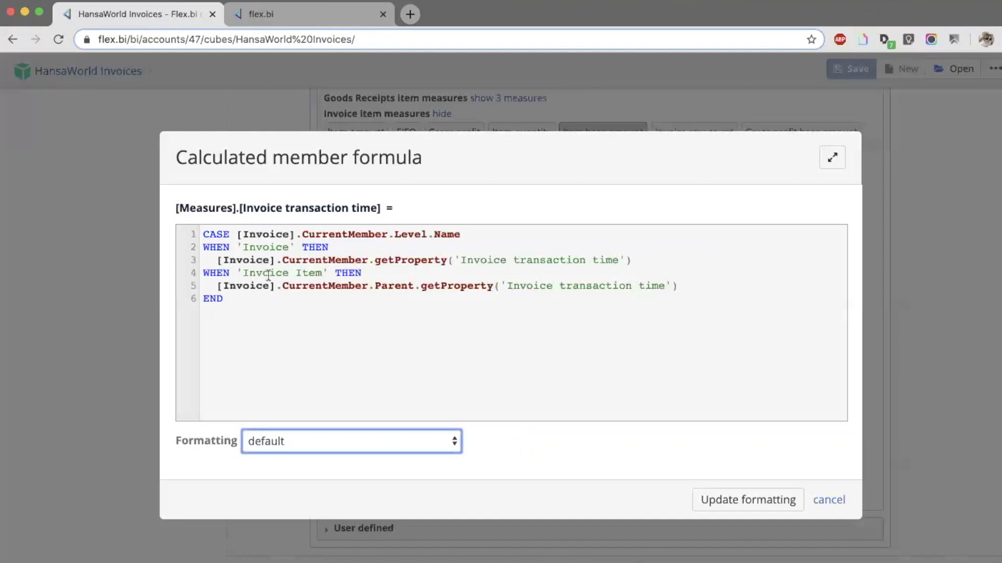
{"action": "left_click", "coordinate": [267, 295]}
{"action": "key", "text": "super+a"}
{"action": "left_click", "coordinate": [242, 260]}
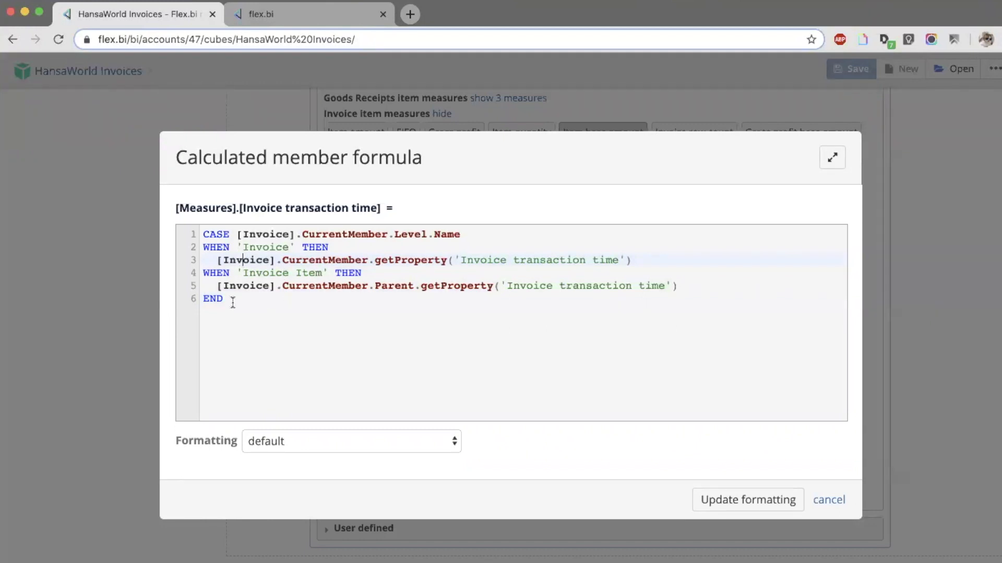
{"action": "key", "text": "super+a"}
{"action": "left_click", "coordinate": [254, 261]}
{"action": "left_click", "coordinate": [330, 447]}
{"action": "left_click", "coordinate": [493, 419]}
{"action": "left_click_drag", "start_coordinate": [290, 324], "coordinate": [197, 220]}
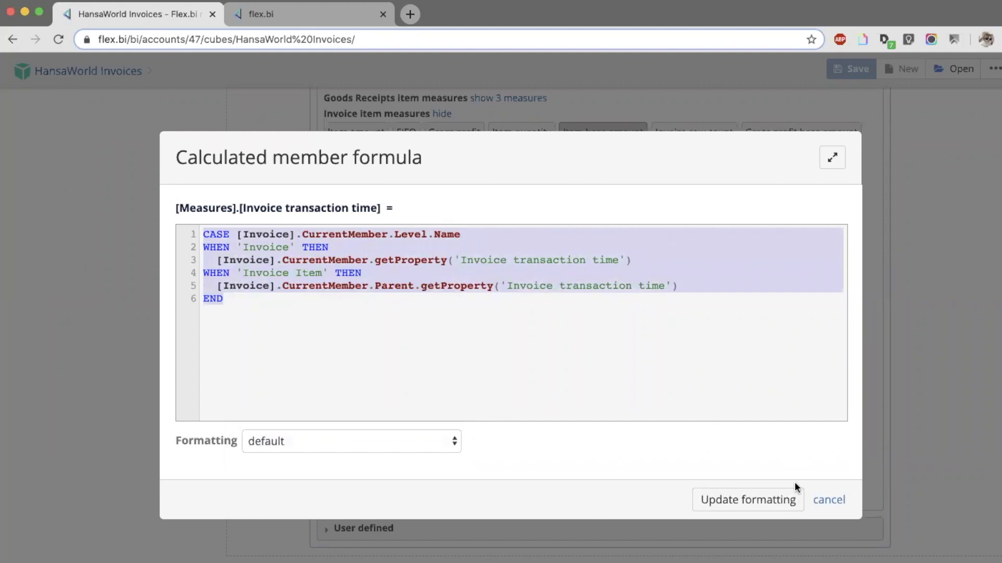
{"action": "left_click", "coordinate": [836, 501]}
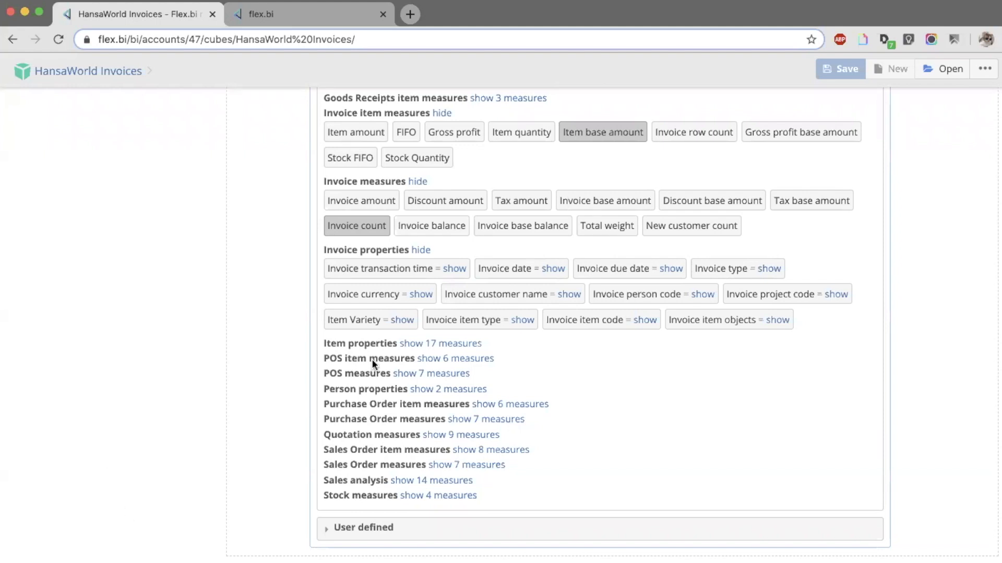
- Expand the User defined section and look through its measures and measure groups down to the end of the list
{"action": "scroll", "coordinate": [287, 303], "scroll_direction": "up", "scroll_amount": 2}
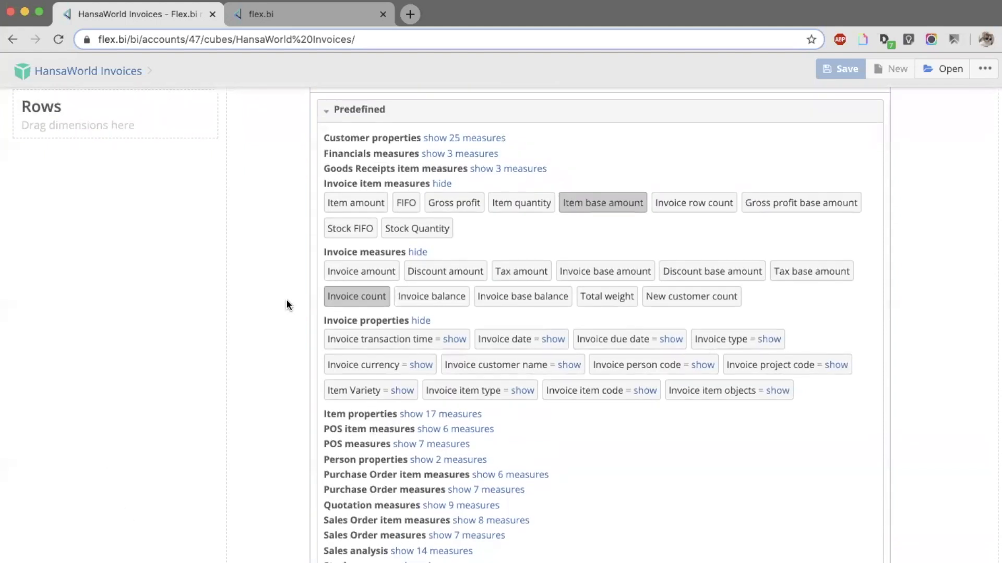
{"action": "scroll", "coordinate": [287, 303], "scroll_direction": "down", "scroll_amount": 3}
{"action": "left_click", "coordinate": [464, 515]}
{"action": "scroll", "coordinate": [461, 511], "scroll_direction": "down", "scroll_amount": 6}
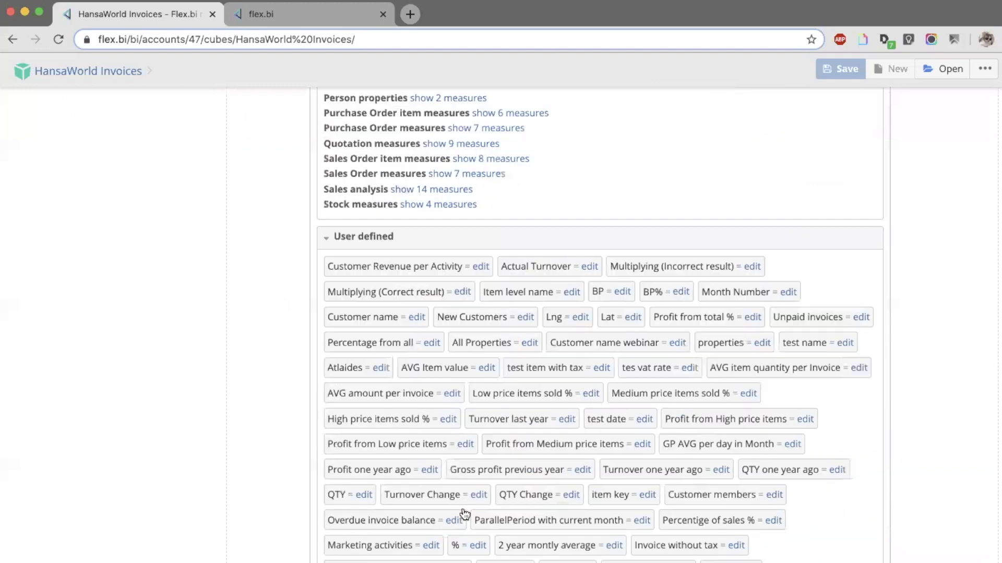
{"action": "scroll", "coordinate": [459, 510], "scroll_direction": "up", "scroll_amount": 4}
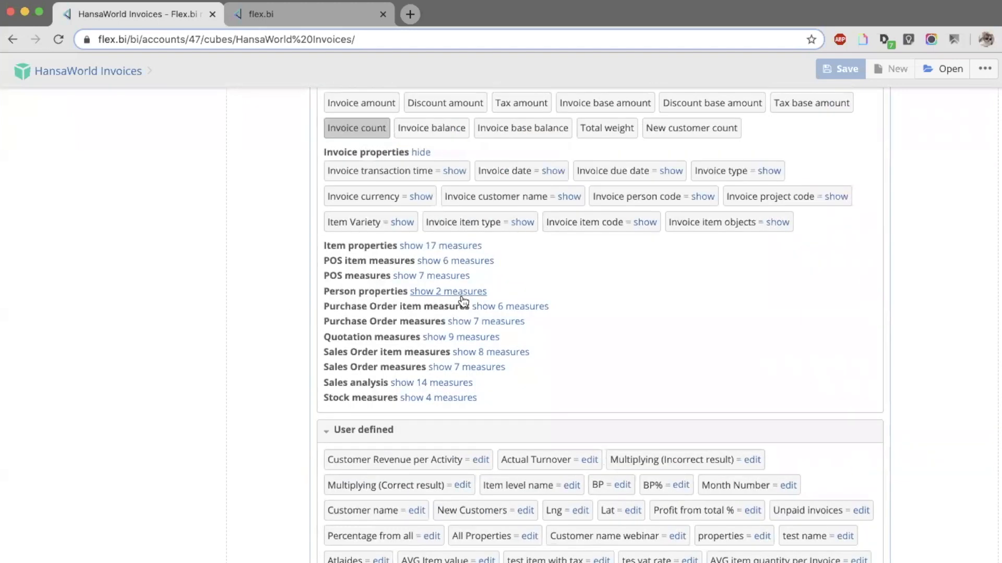
{"action": "scroll", "coordinate": [463, 300], "scroll_direction": "down", "scroll_amount": 15}
{"action": "scroll", "coordinate": [529, 391], "scroll_direction": "down", "scroll_amount": 3}
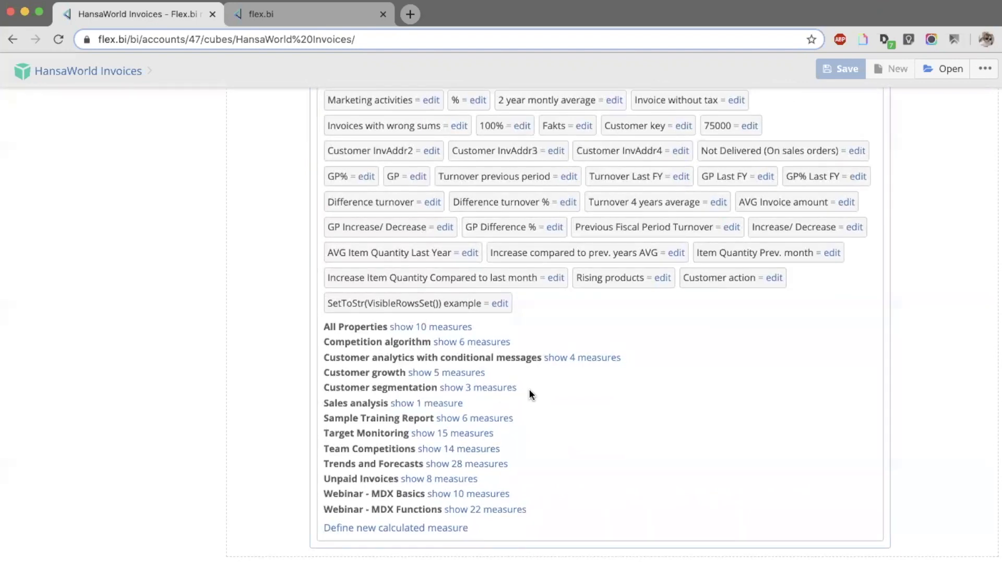
{"action": "scroll", "coordinate": [529, 392], "scroll_direction": "up", "scroll_amount": 10}
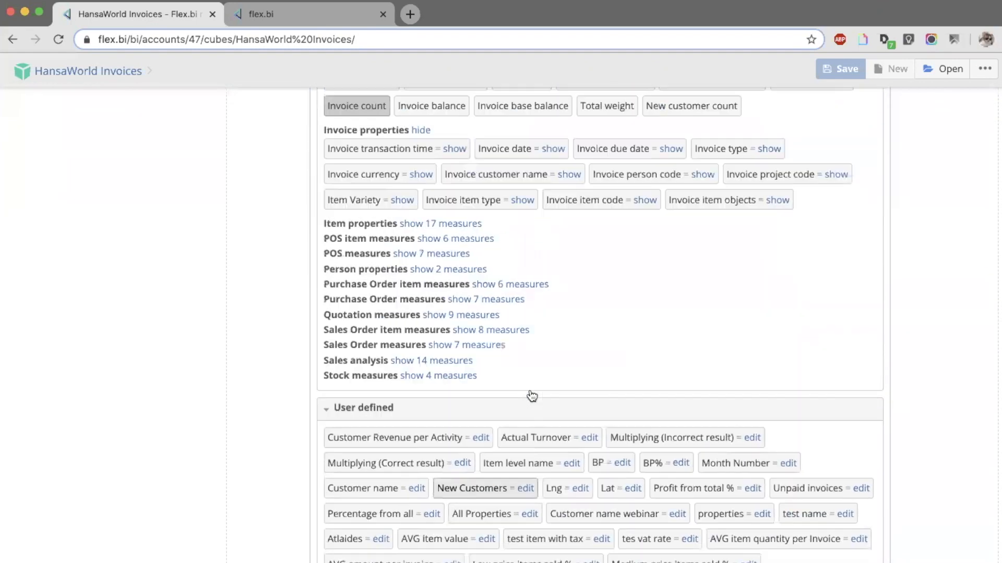
{"action": "scroll", "coordinate": [531, 395], "scroll_direction": "up", "scroll_amount": 10}
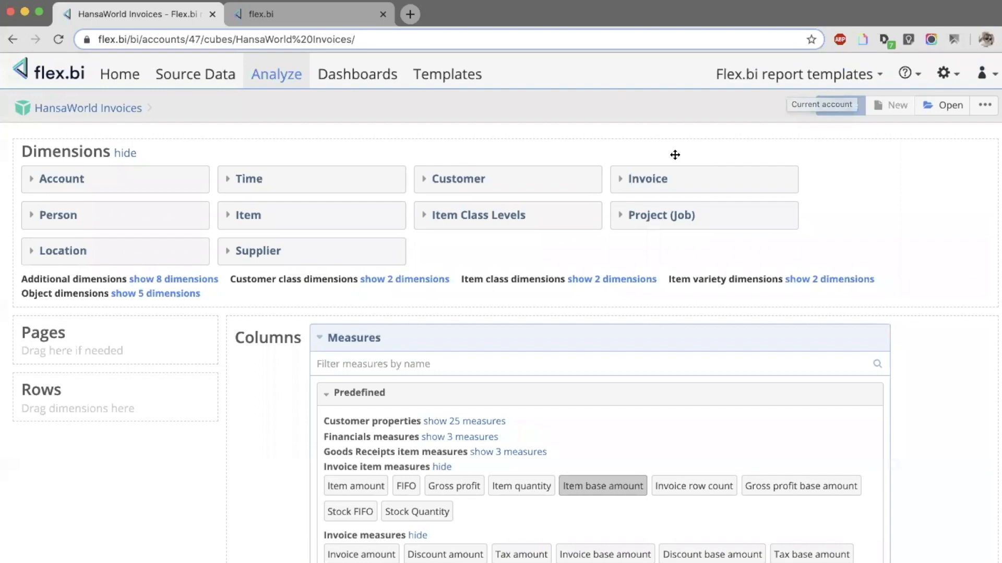
- Filter the measures by name using "customer"
{"action": "scroll", "coordinate": [673, 152], "scroll_direction": "down", "scroll_amount": 2}
{"action": "scroll", "coordinate": [598, 195], "scroll_direction": "down", "scroll_amount": 4}
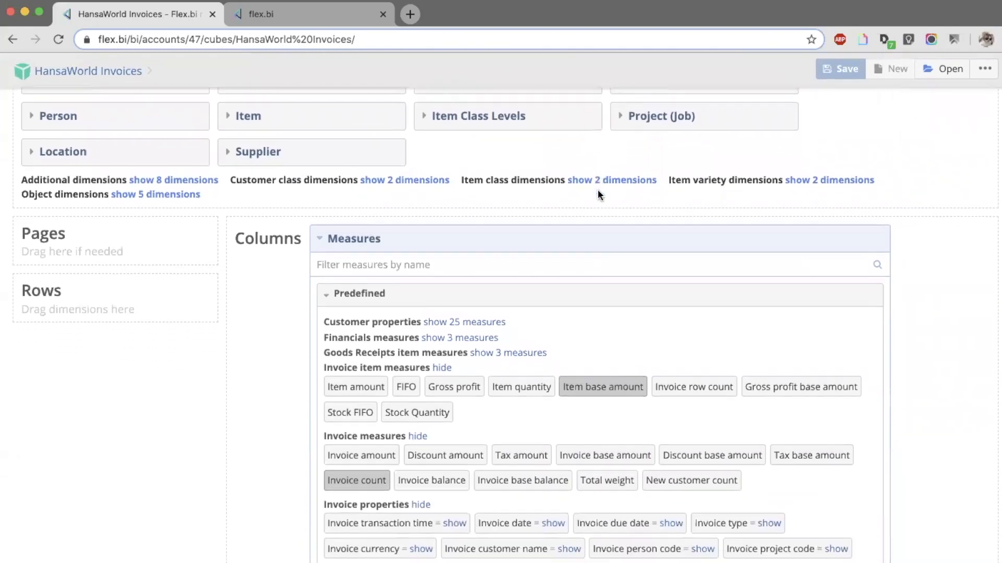
{"action": "left_click", "coordinate": [516, 207]}
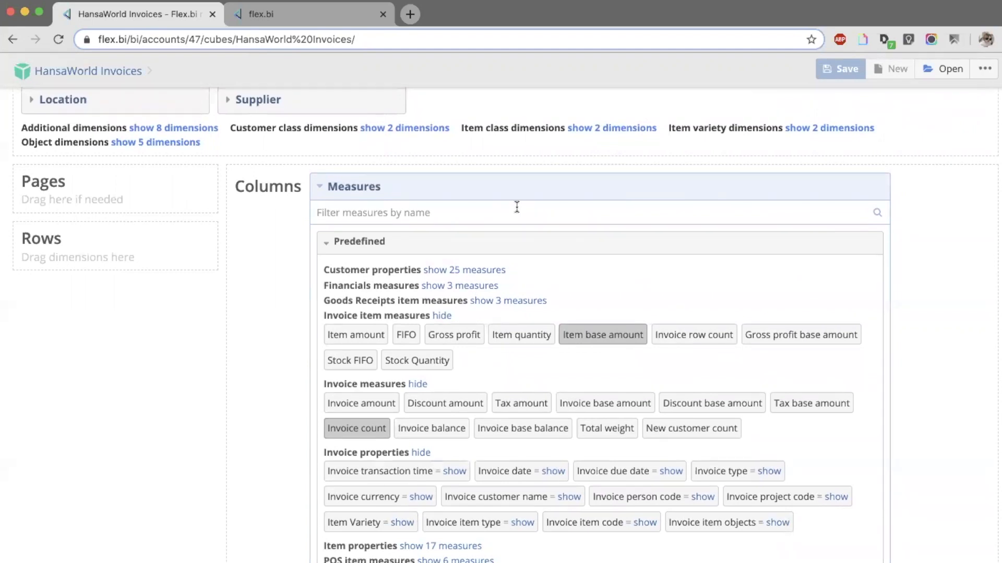
{"action": "type", "text": "customer"}
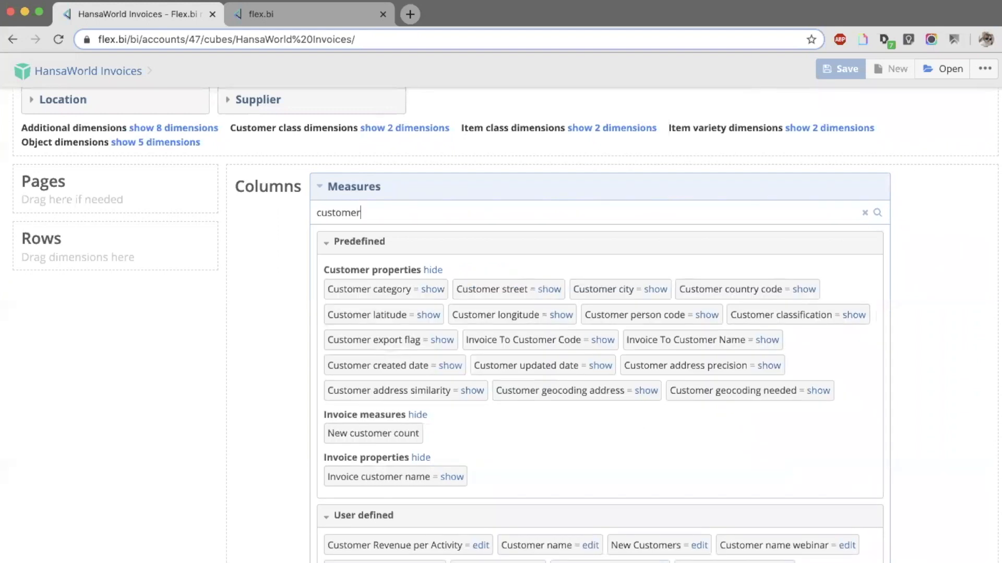
- Review the matching predefined and user-defined measures, and clear the name filter
{"action": "scroll", "coordinate": [465, 128], "scroll_direction": "down", "scroll_amount": 3}
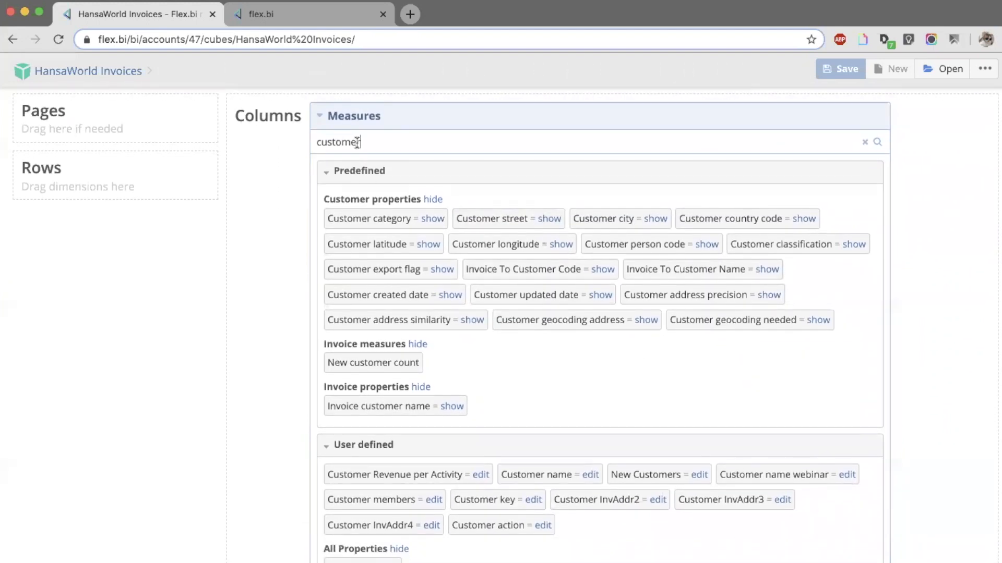
{"action": "scroll", "coordinate": [357, 142], "scroll_direction": "down", "scroll_amount": 4}
{"action": "scroll", "coordinate": [357, 142], "scroll_direction": "down", "scroll_amount": 1}
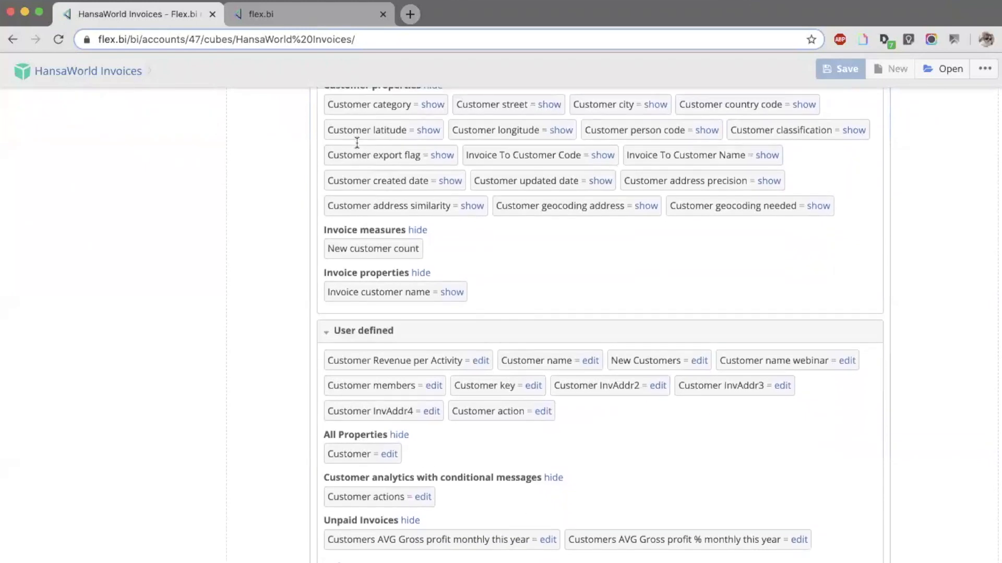
{"action": "scroll", "coordinate": [407, 248], "scroll_direction": "down", "scroll_amount": 1}
{"action": "scroll", "coordinate": [415, 269], "scroll_direction": "up", "scroll_amount": 4}
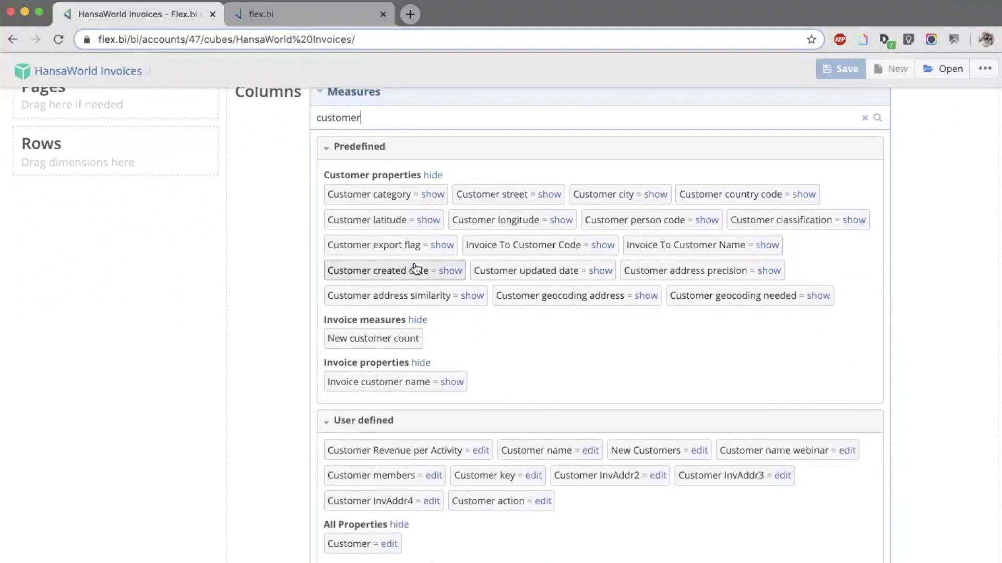
{"action": "scroll", "coordinate": [415, 269], "scroll_direction": "down", "scroll_amount": 2}
{"action": "scroll", "coordinate": [418, 267], "scroll_direction": "up", "scroll_amount": 2}
{"action": "left_click_drag", "start_coordinate": [380, 107], "coordinate": [306, 108]}
{"action": "key", "text": "BackSpace"}
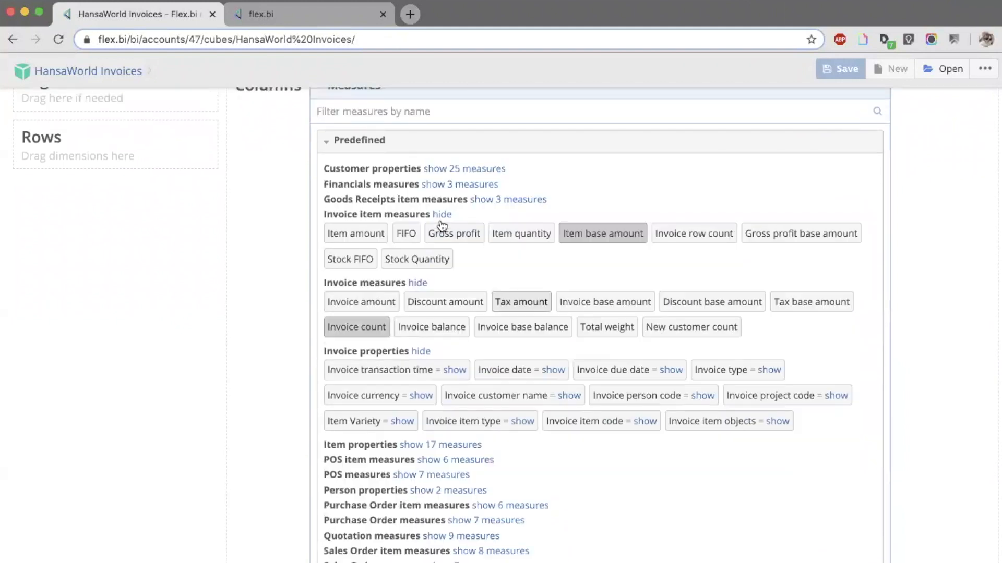
- Show the measures of the user-defined groups Team Competitions, Target Monitoring and Sample Training Report
{"action": "scroll", "coordinate": [546, 290], "scroll_direction": "down", "scroll_amount": 7}
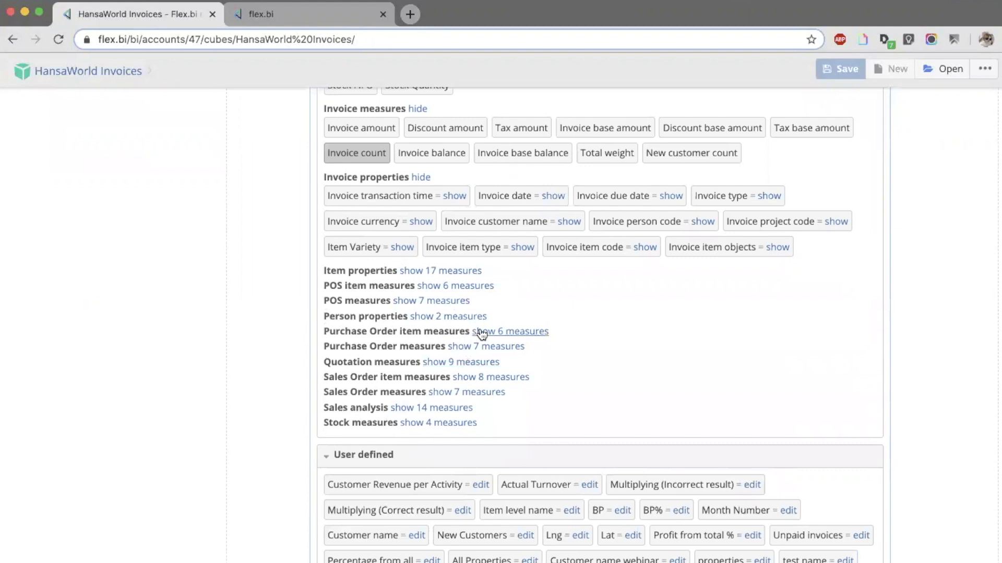
{"action": "scroll", "coordinate": [480, 333], "scroll_direction": "down", "scroll_amount": 15}
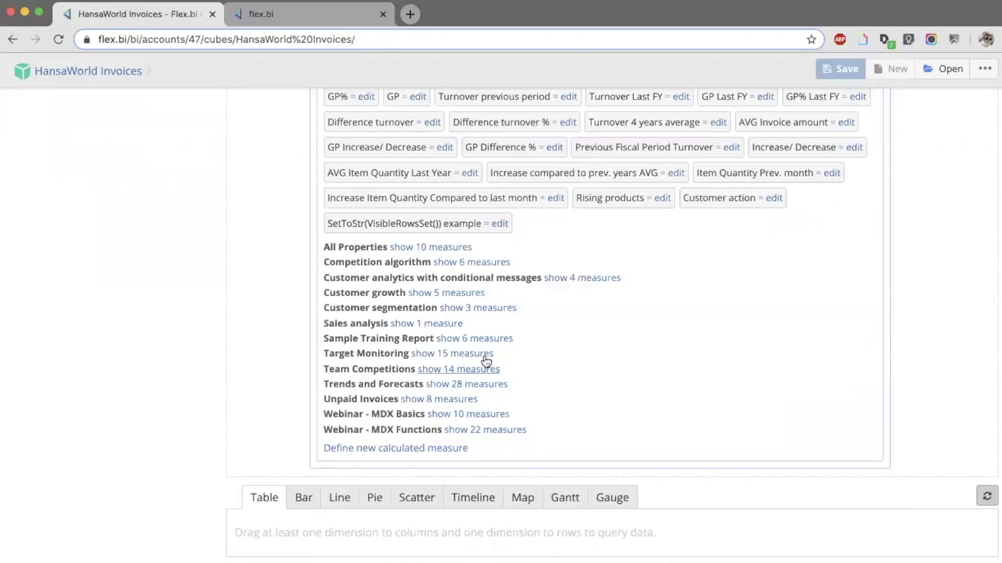
{"action": "left_click", "coordinate": [469, 369]}
{"action": "left_click", "coordinate": [477, 353]}
{"action": "left_click", "coordinate": [479, 340]}
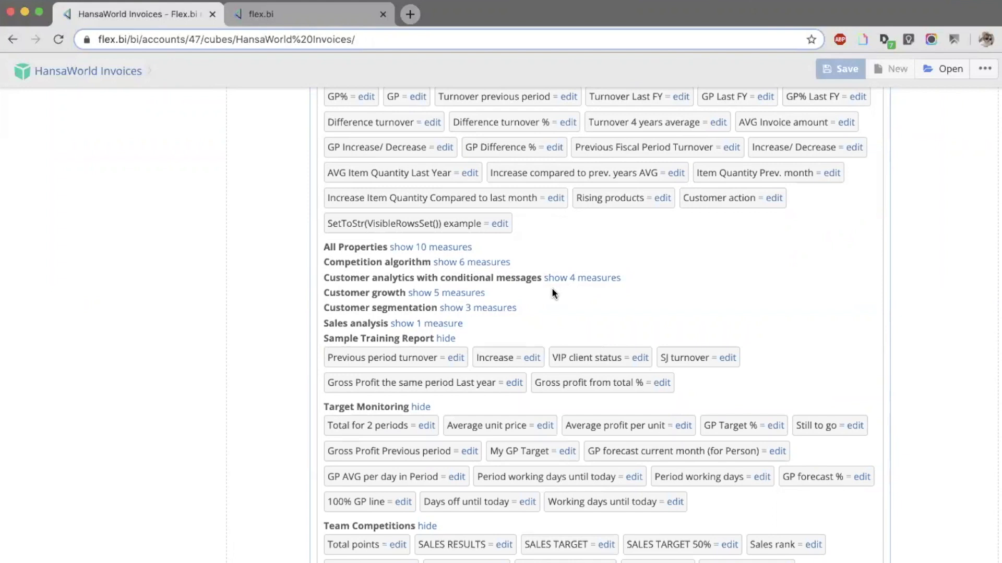
- Filter the measures by name using "cust", and check the new features list in the PDF
{"action": "scroll", "coordinate": [552, 289], "scroll_direction": "up", "scroll_amount": 15}
{"action": "scroll", "coordinate": [481, 158], "scroll_direction": "up", "scroll_amount": 2}
{"action": "left_click", "coordinate": [464, 202]}
{"action": "type", "text": "cust"}
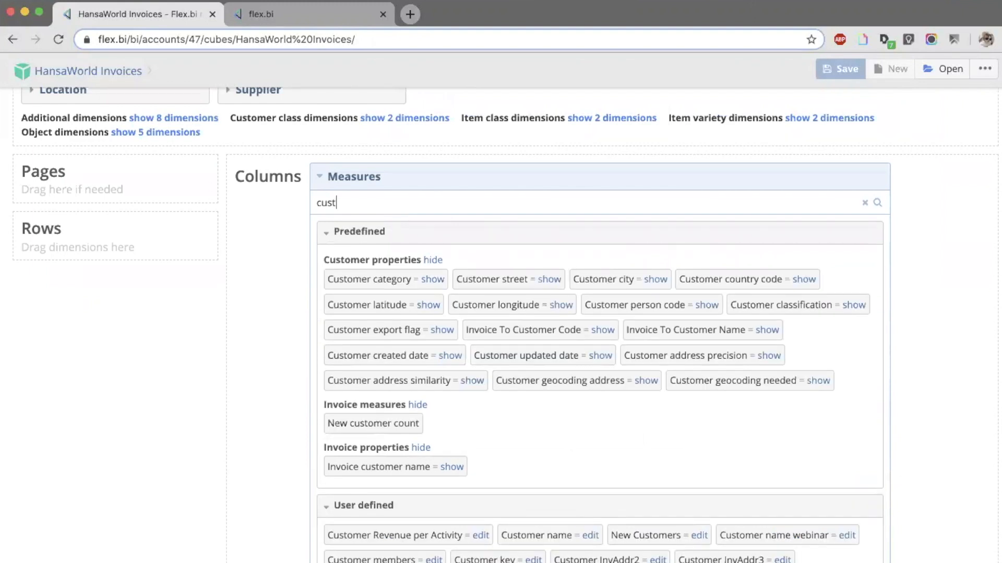
{"action": "key", "text": "super+Tab"}
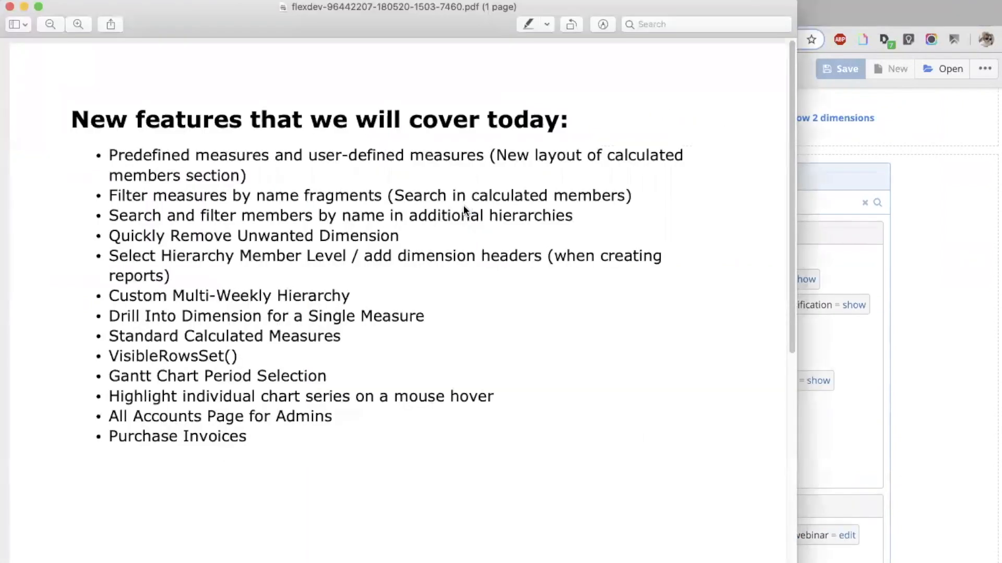
{"action": "key", "text": "super+Tab"}
- Place the Time dimension in the report rows and collapse the Measures list
{"action": "scroll", "coordinate": [405, 209], "scroll_direction": "up", "scroll_amount": 4}
{"action": "left_click_drag", "start_coordinate": [280, 188], "coordinate": [99, 420]}
{"action": "left_click", "coordinate": [356, 346]}
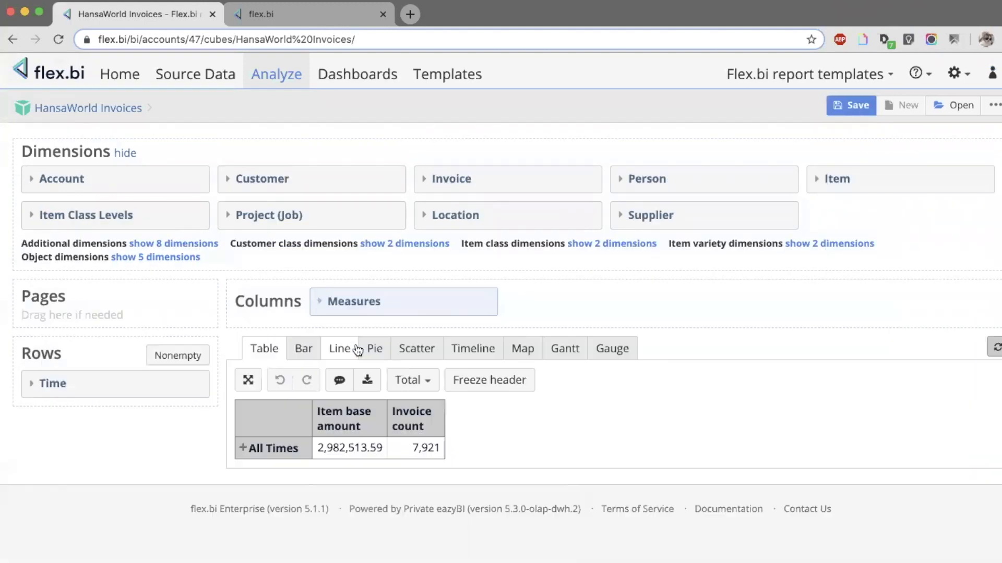
- Look through the Time dimension's individual members and its hierarchy levels, including Weekly, 3 Weeks and Fiscal
{"action": "left_click", "coordinate": [123, 392]}
{"action": "scroll", "coordinate": [121, 392], "scroll_direction": "down", "scroll_amount": 20}
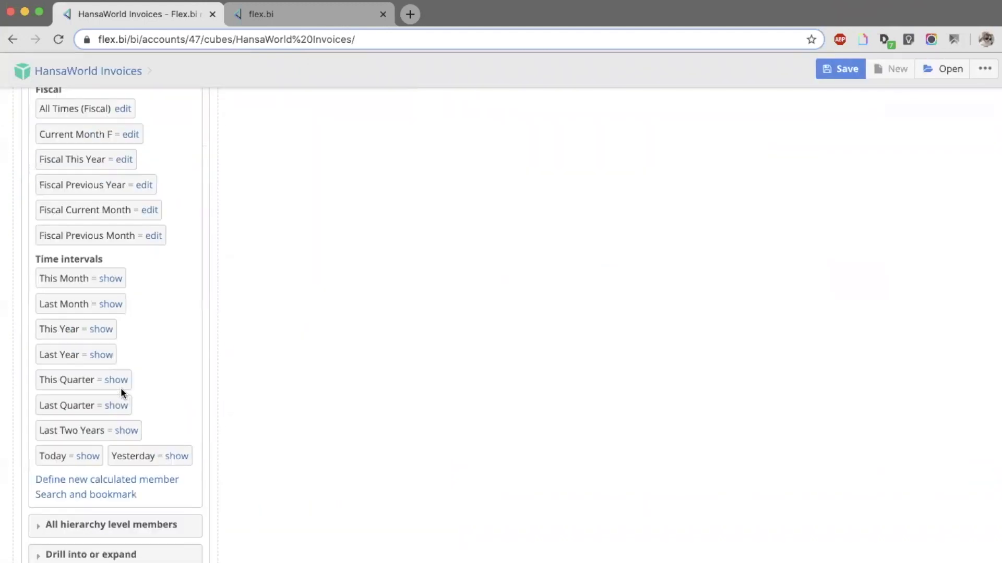
{"action": "scroll", "coordinate": [121, 392], "scroll_direction": "up", "scroll_amount": 12}
{"action": "scroll", "coordinate": [124, 393], "scroll_direction": "up", "scroll_amount": 5}
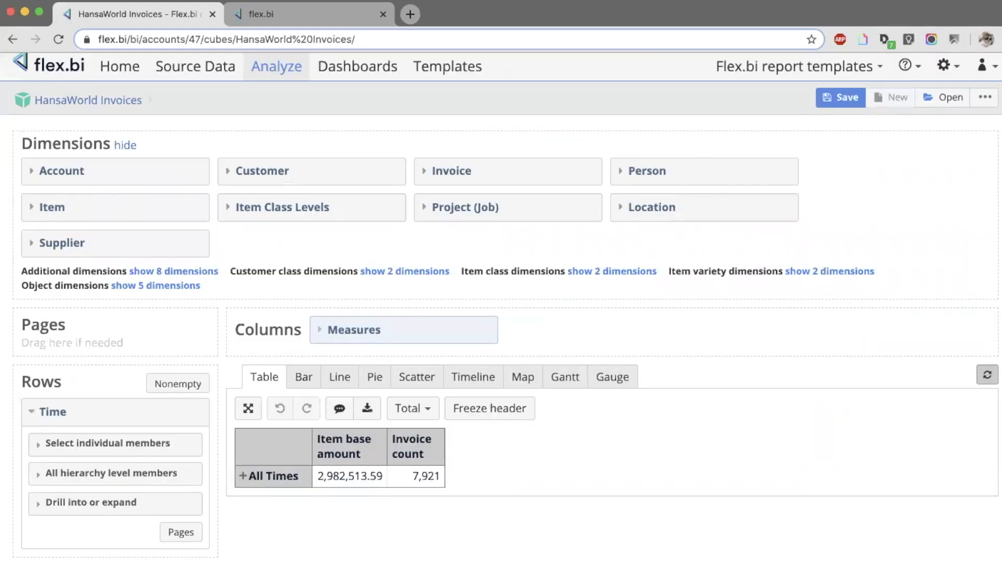
{"action": "left_click", "coordinate": [152, 478]}
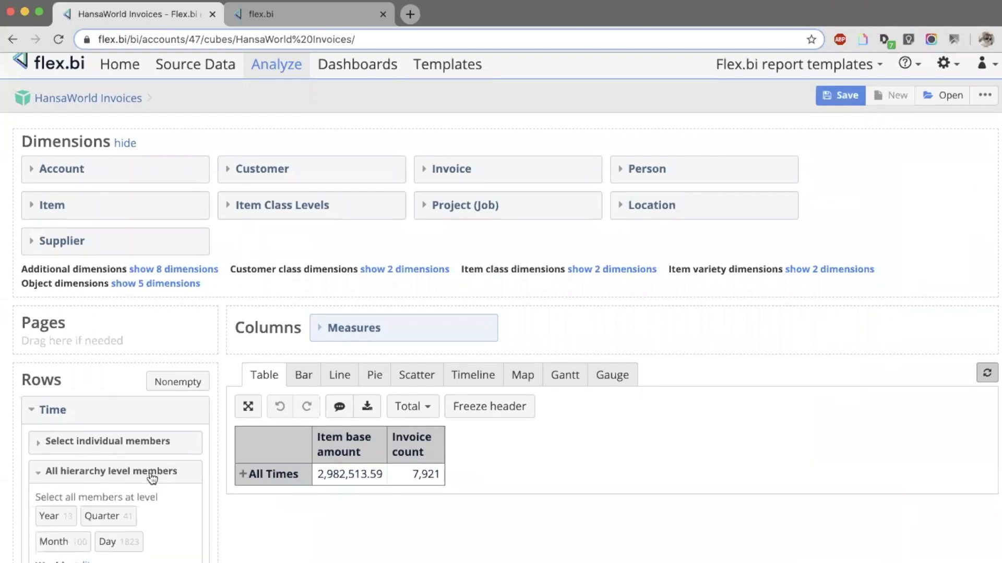
{"action": "scroll", "coordinate": [150, 476], "scroll_direction": "down", "scroll_amount": 6}
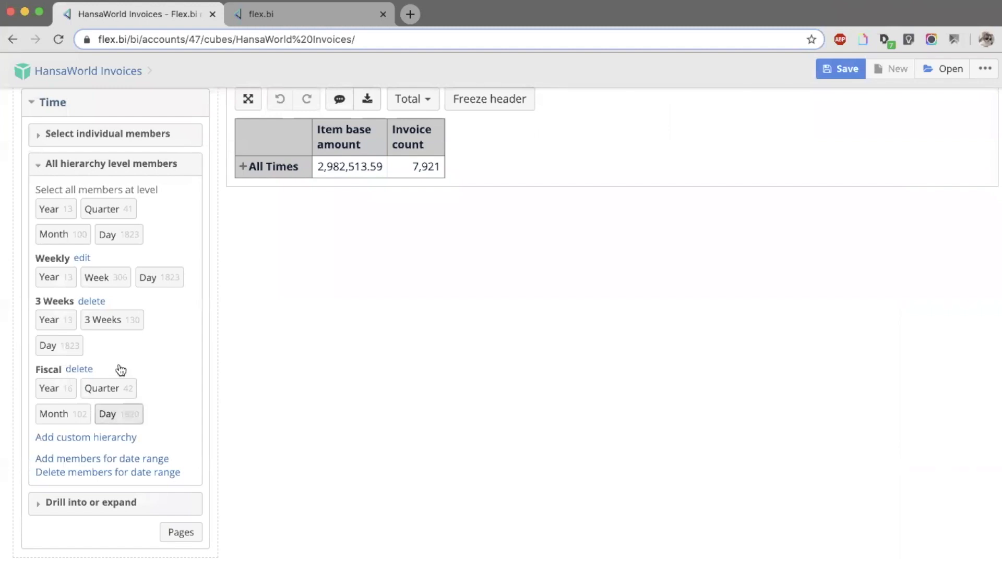
- Search the individual members of the Time dimension for "19 may 2017"
{"action": "left_click", "coordinate": [149, 131]}
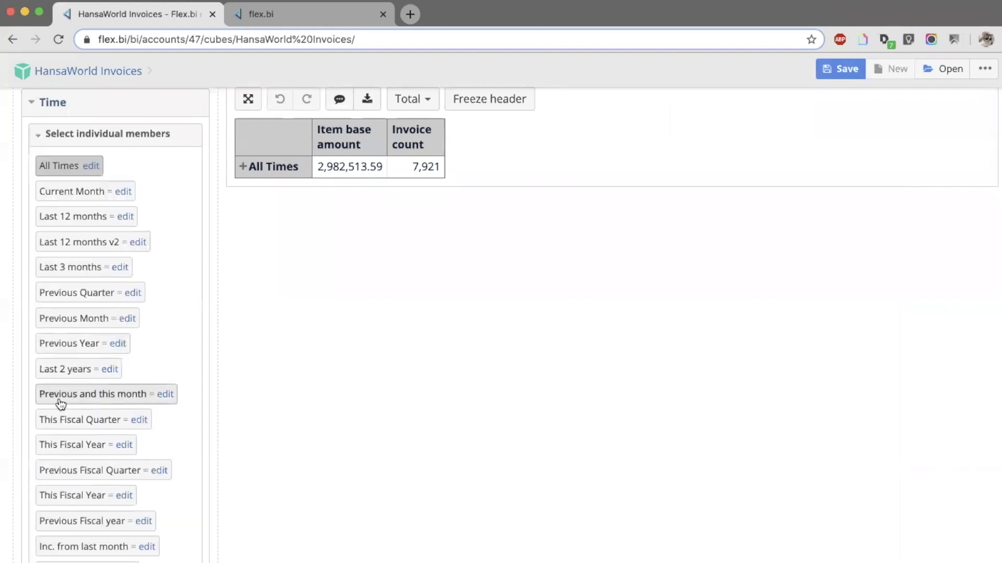
{"action": "scroll", "coordinate": [59, 403], "scroll_direction": "down", "scroll_amount": 8}
{"action": "left_click", "coordinate": [84, 442]}
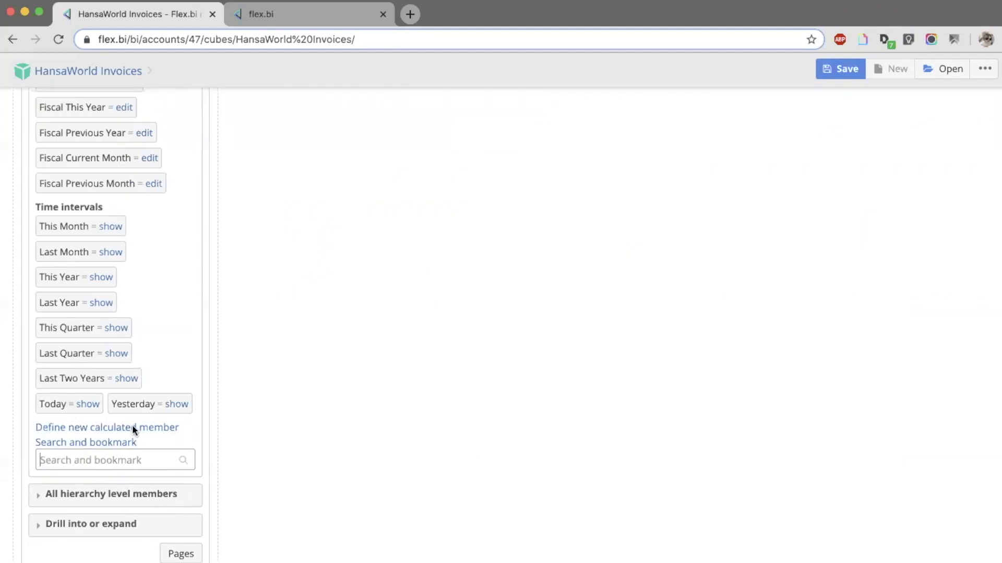
{"action": "type", "text": "19 may 2019"}
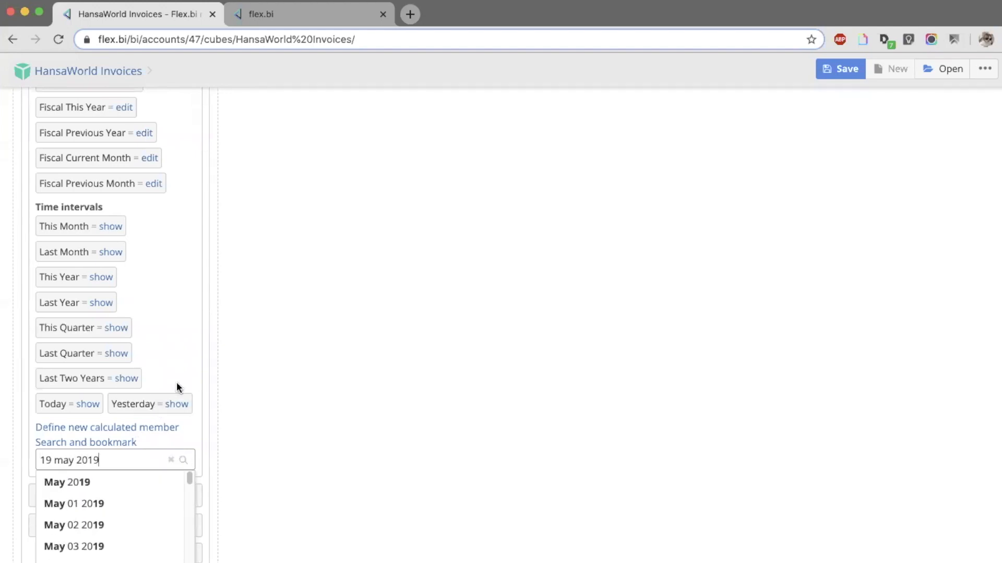
{"action": "scroll", "coordinate": [178, 386], "scroll_direction": "down", "scroll_amount": 1}
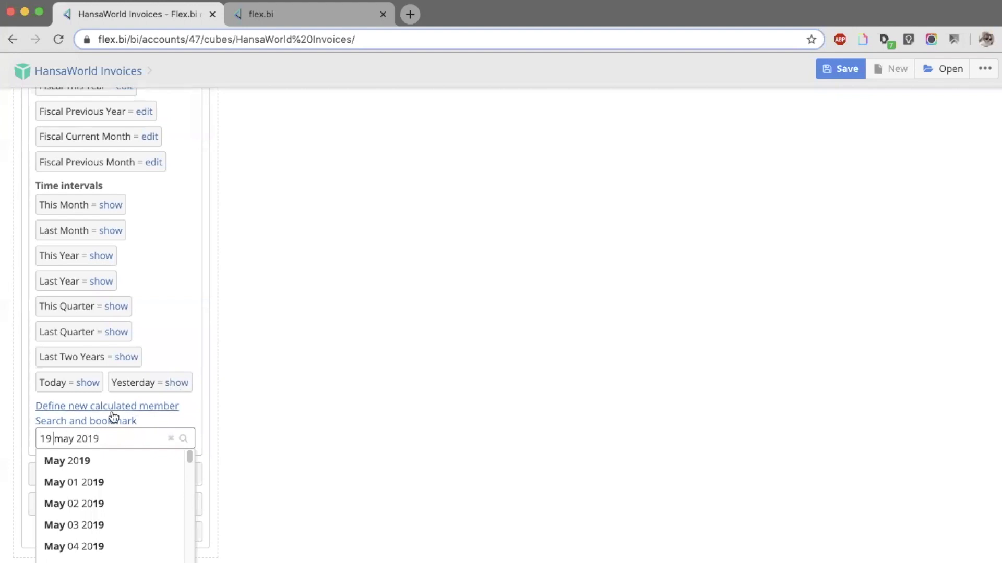
{"action": "key", "text": "BackSpace"}
{"action": "type", "text": "0"}
{"action": "key", "text": "BackSpace"}
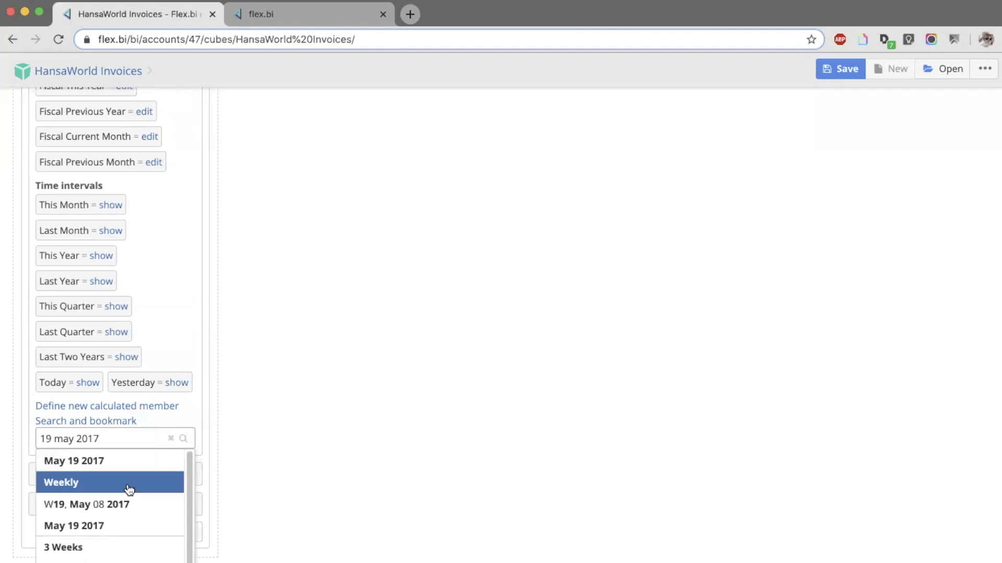
- Review the matching members in the additional Time hierarchies, and clear the member search
{"action": "scroll", "coordinate": [120, 560], "scroll_direction": "down", "scroll_amount": 1}
{"action": "scroll", "coordinate": [120, 559], "scroll_direction": "up", "scroll_amount": 1}
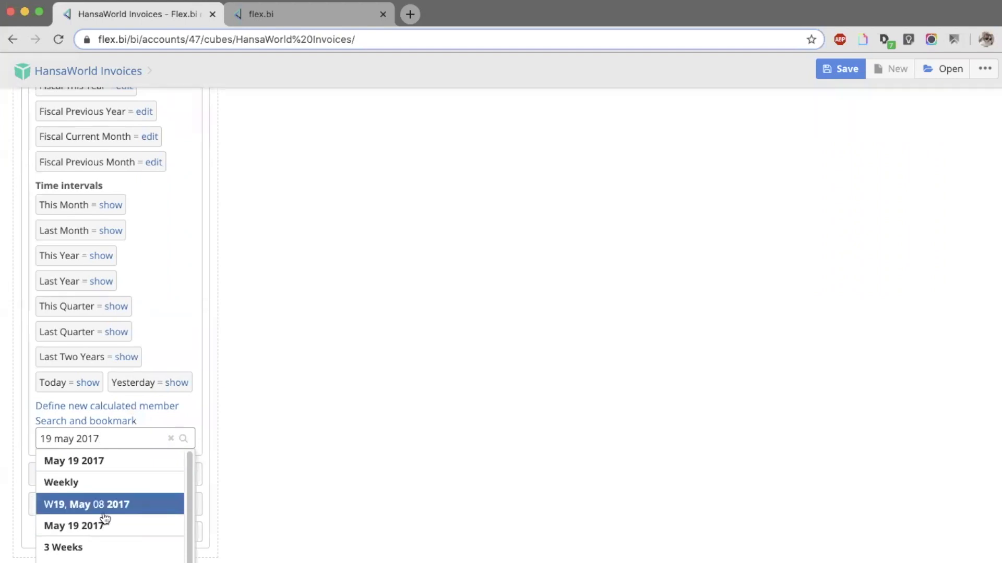
{"action": "scroll", "coordinate": [105, 517], "scroll_direction": "down", "scroll_amount": 1}
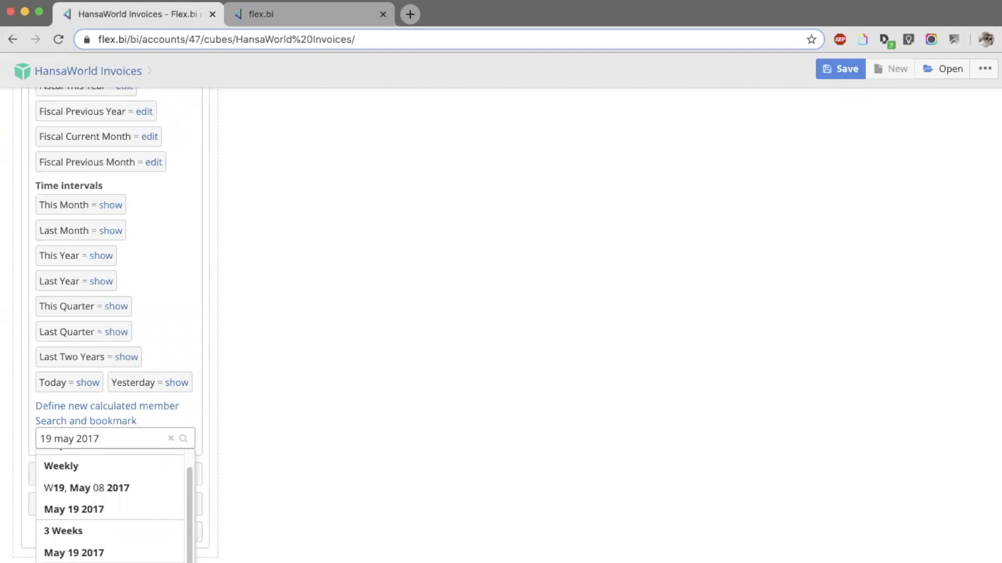
{"action": "left_click", "coordinate": [171, 438]}
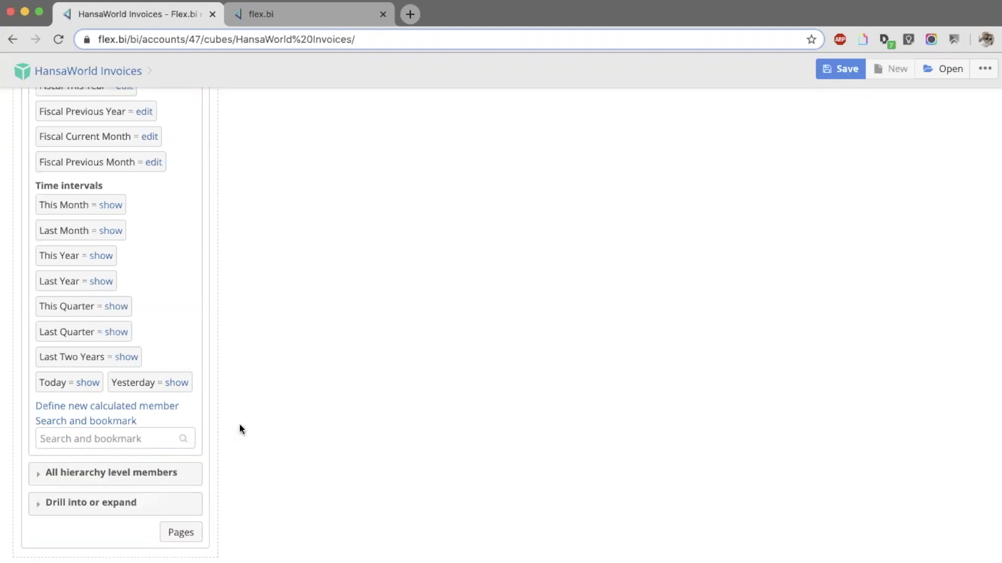
- Check the "Quickly Remove Unwanted Dimension" item in the PDF feature list, and collapse the Time dimension in the report
{"action": "scroll", "coordinate": [240, 426], "scroll_direction": "up", "scroll_amount": 2}
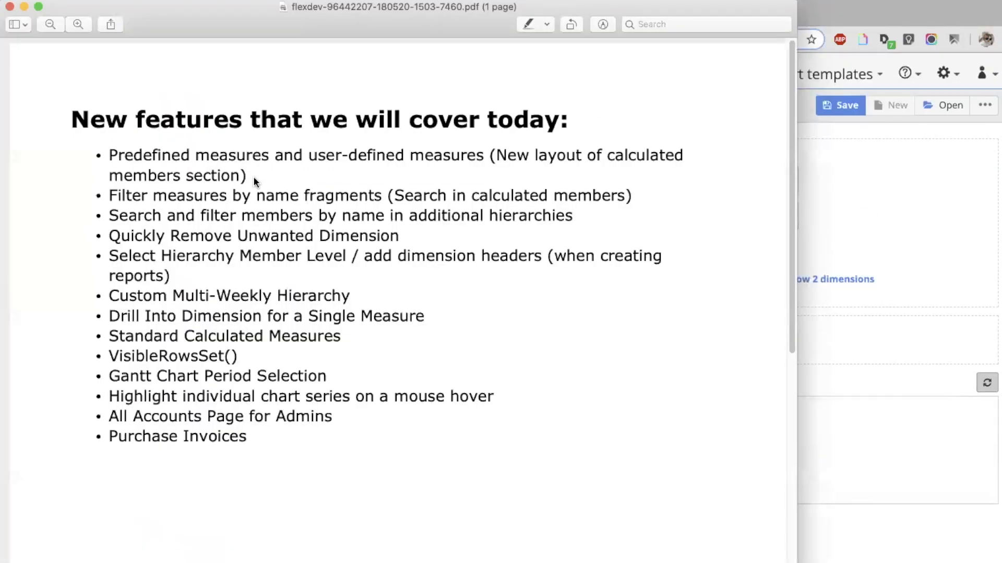
{"action": "triple_click", "coordinate": [216, 234]}
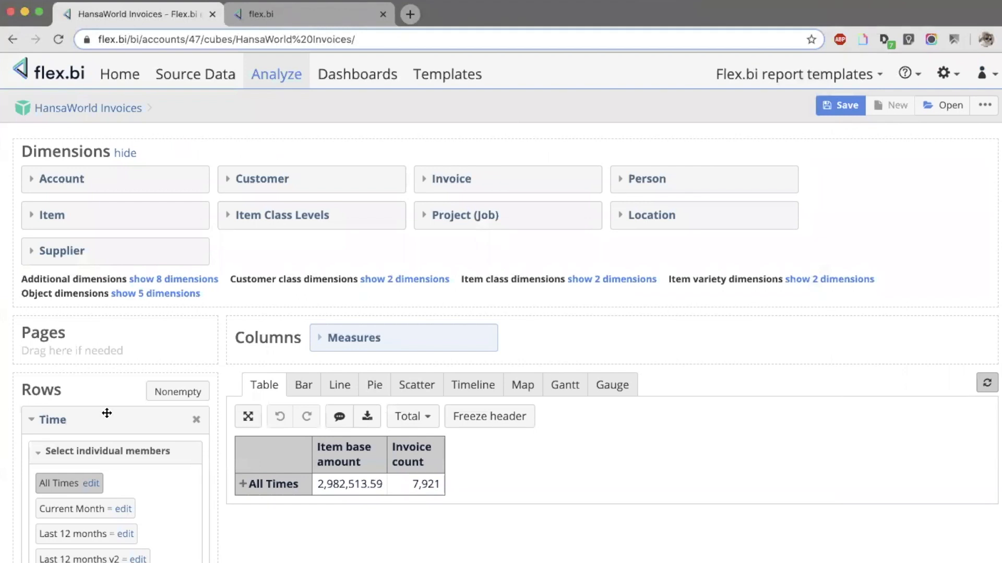
{"action": "left_click", "coordinate": [107, 414]}
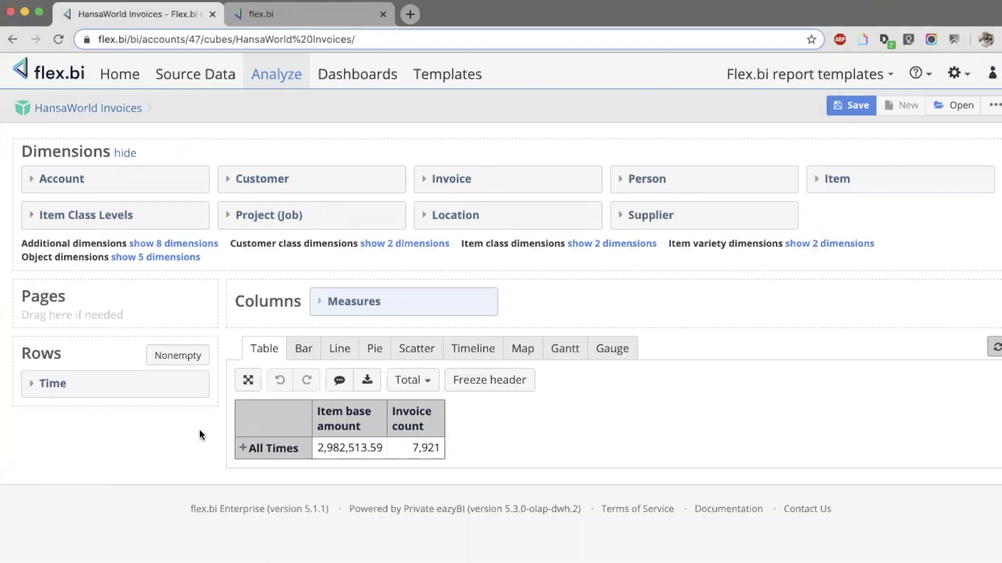
- Try removing dimensions directly from the report, using Time in the rows and Account in the pages
{"action": "left_click", "coordinate": [198, 386]}
{"action": "left_click_drag", "start_coordinate": [229, 193], "coordinate": [67, 387]}
{"action": "left_click_drag", "start_coordinate": [151, 180], "coordinate": [136, 317]}
{"action": "left_click_drag", "start_coordinate": [235, 190], "coordinate": [196, 364]}
{"action": "left_click", "coordinate": [197, 364]}
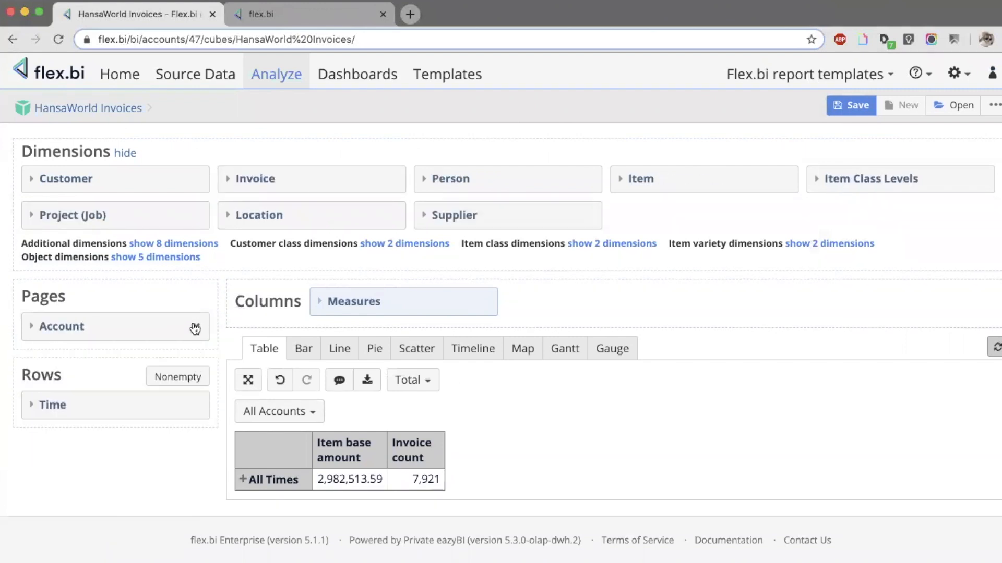
{"action": "left_click", "coordinate": [195, 327]}
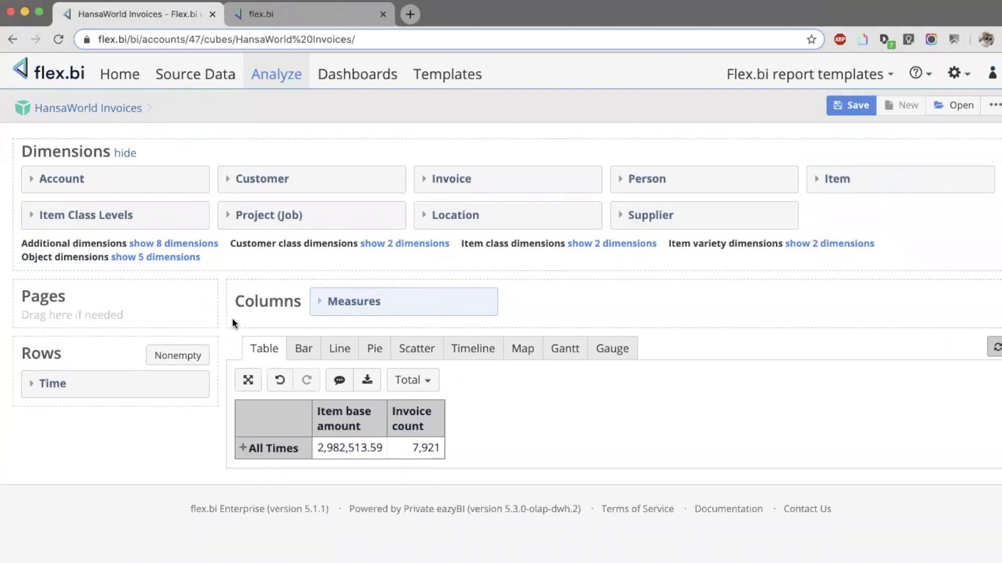
- Highlight the "Select Hierarchy Member Level / add dimension headers" item in the PDF feature list, and return to the report
{"action": "key", "text": "super+Tab"}
{"action": "triple_click", "coordinate": [324, 257]}
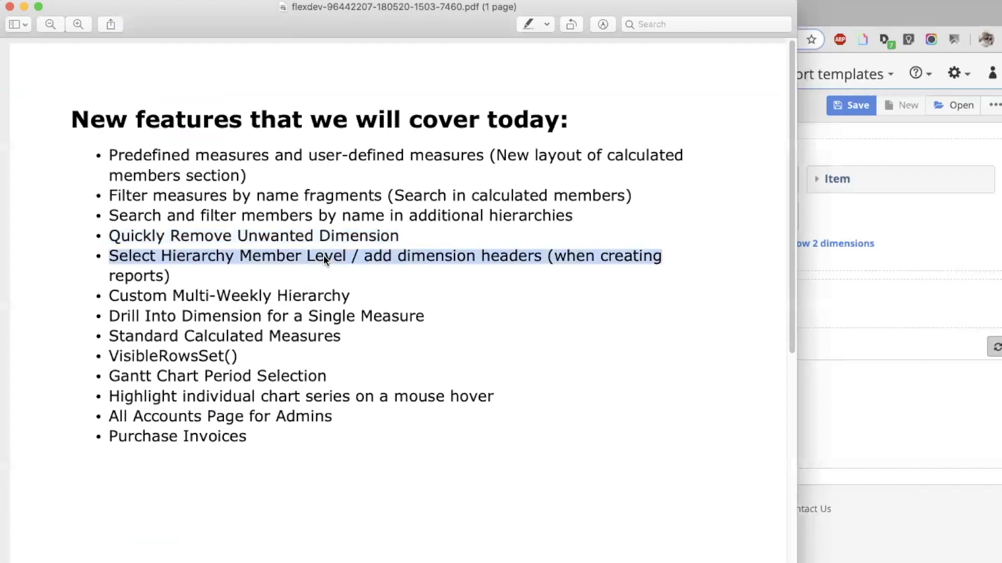
{"action": "key", "text": "super+Tab"}
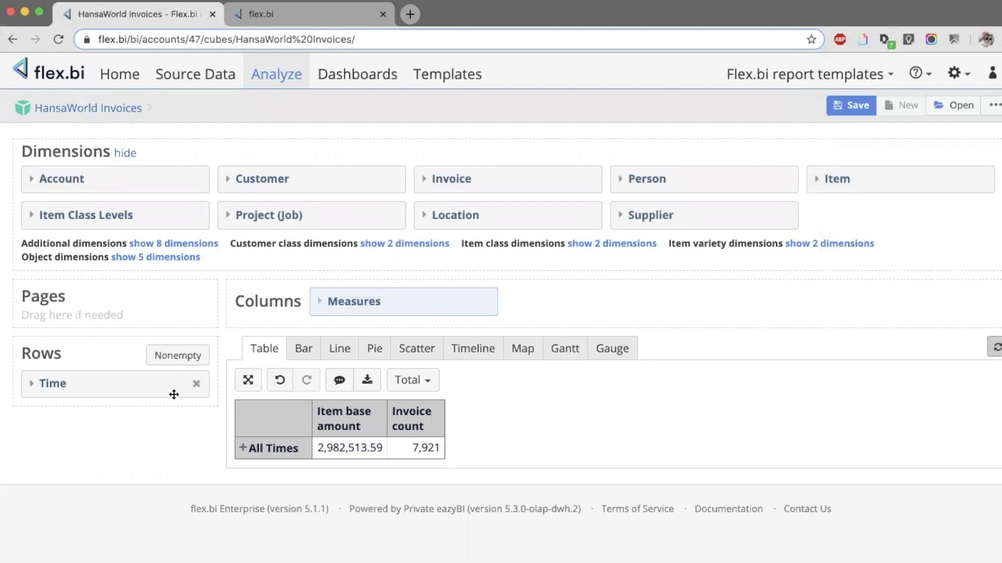
- Show all Time members at the Year level in the rows, and restrict the rows to nonempty ones
{"action": "left_click", "coordinate": [135, 391]}
{"action": "scroll", "coordinate": [136, 365], "scroll_direction": "down", "scroll_amount": 4}
{"action": "scroll", "coordinate": [133, 365], "scroll_direction": "up", "scroll_amount": 2}
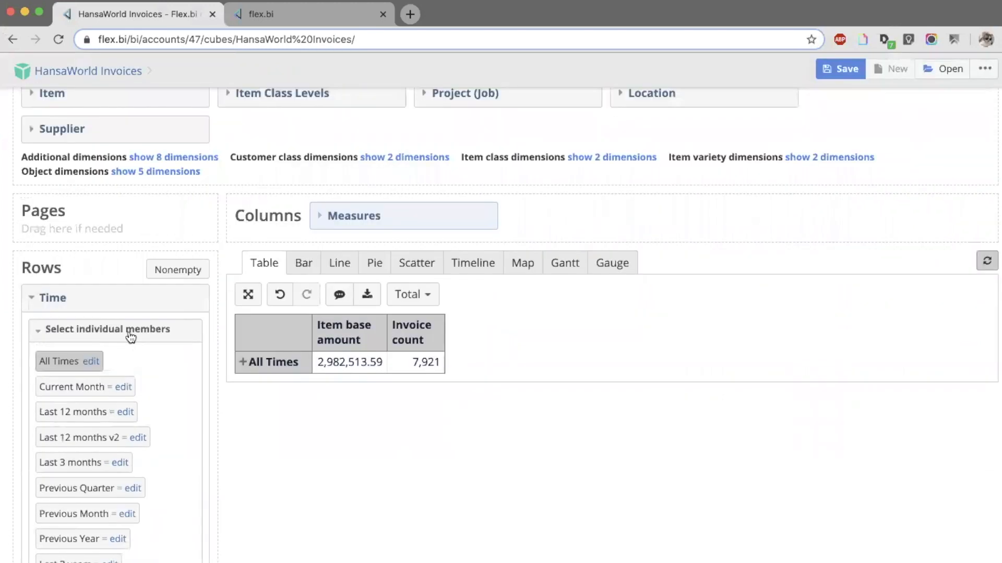
{"action": "left_click", "coordinate": [131, 334]}
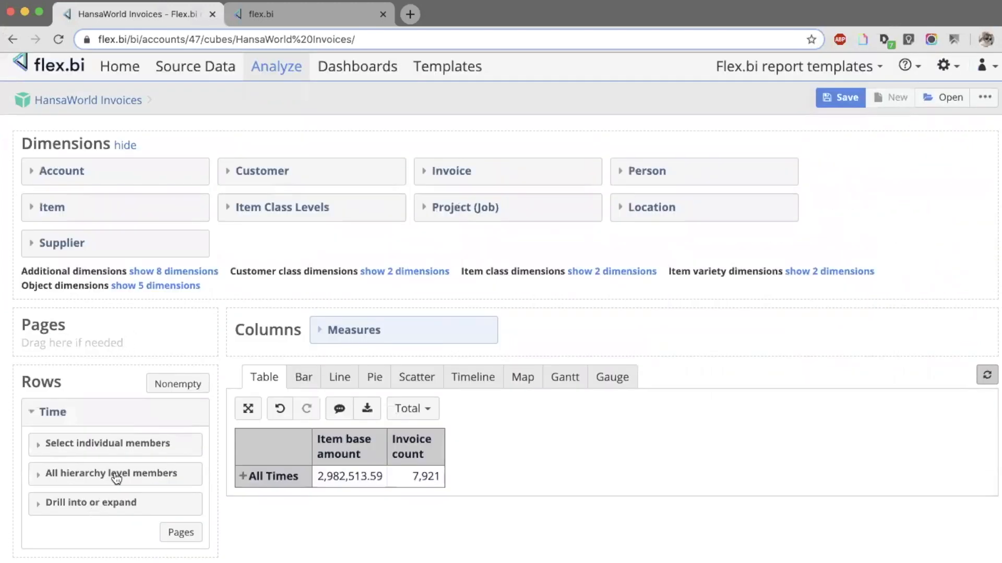
{"action": "left_click", "coordinate": [116, 476]}
{"action": "scroll", "coordinate": [115, 474], "scroll_direction": "down", "scroll_amount": 2}
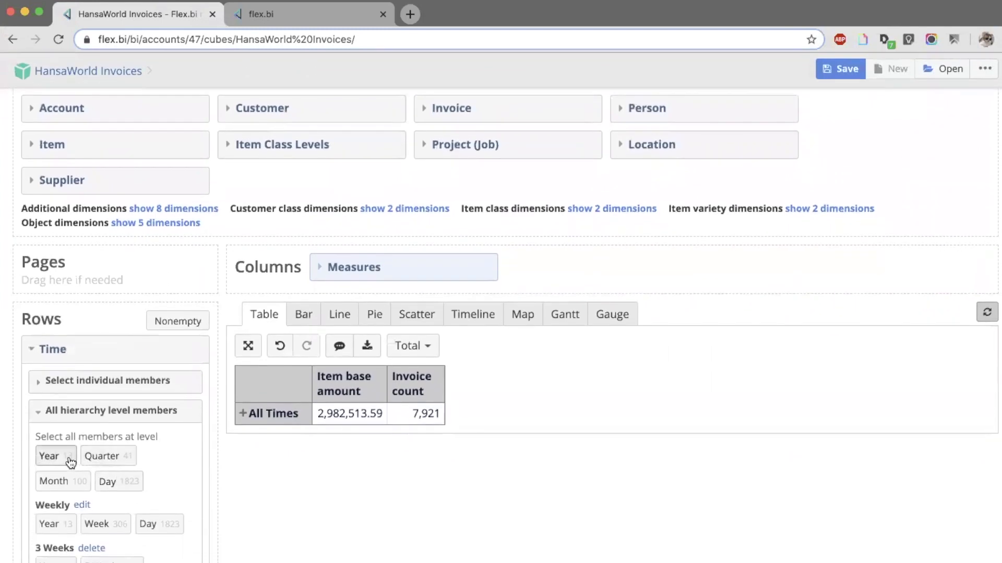
{"action": "left_click", "coordinate": [70, 463]}
{"action": "scroll", "coordinate": [71, 463], "scroll_direction": "down", "scroll_amount": 1}
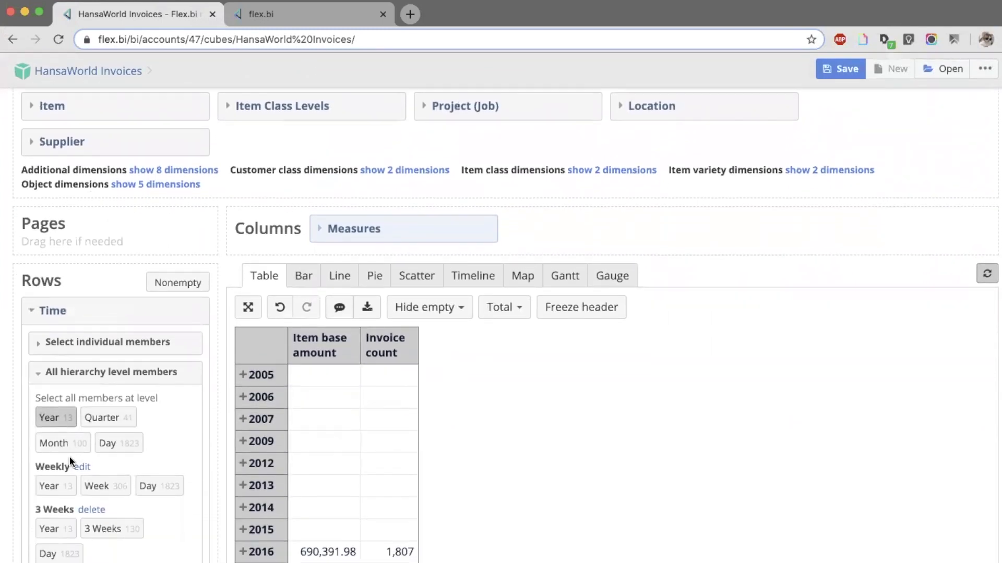
{"action": "left_click", "coordinate": [201, 286]}
{"action": "left_click", "coordinate": [423, 319]}
{"action": "left_click", "coordinate": [426, 329]}
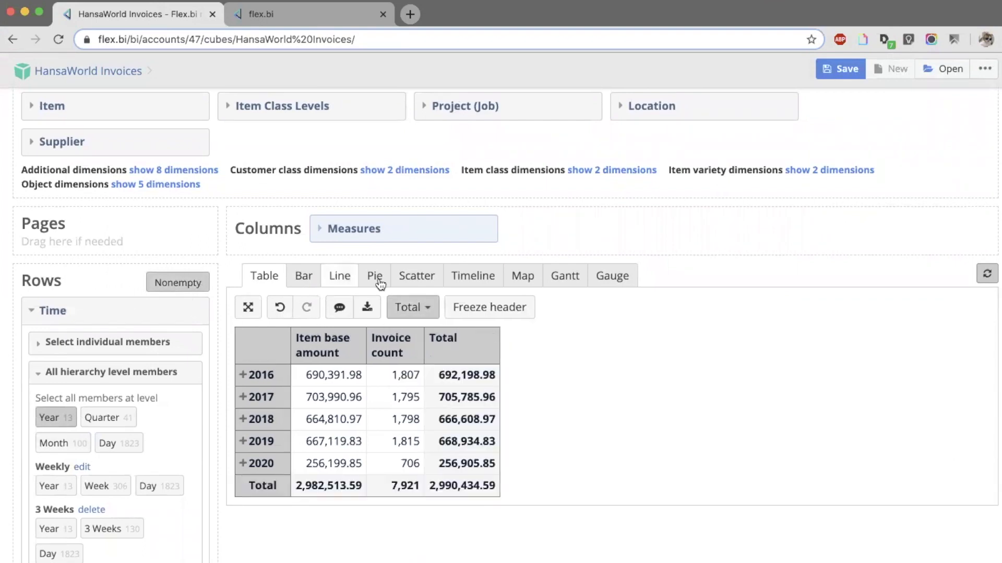
{"action": "left_click", "coordinate": [408, 307]}
{"action": "left_click", "coordinate": [424, 322]}
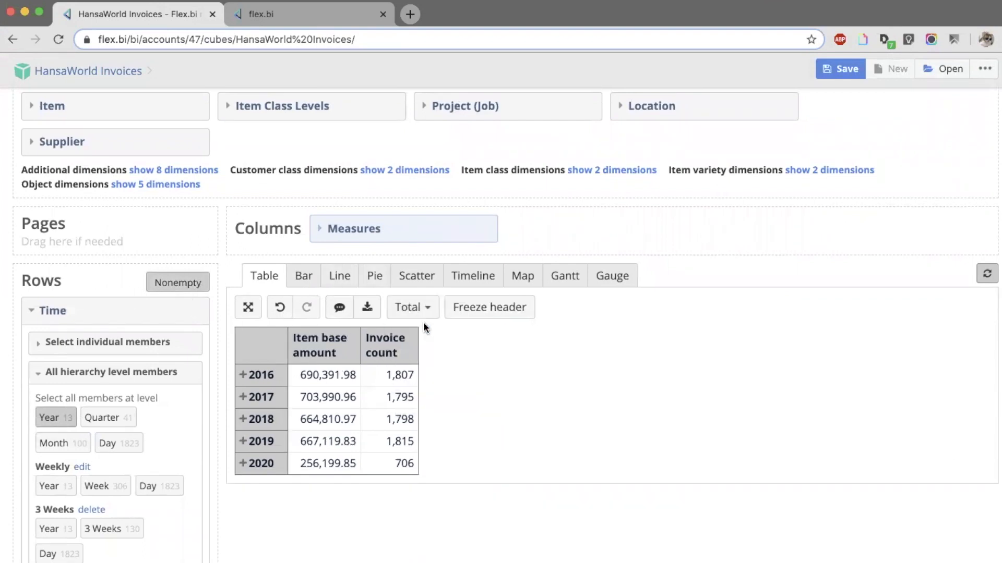
- Set the rows back to the All Times member and collapse the Time dimension
{"action": "scroll", "coordinate": [173, 313], "scroll_direction": "down", "scroll_amount": 2}
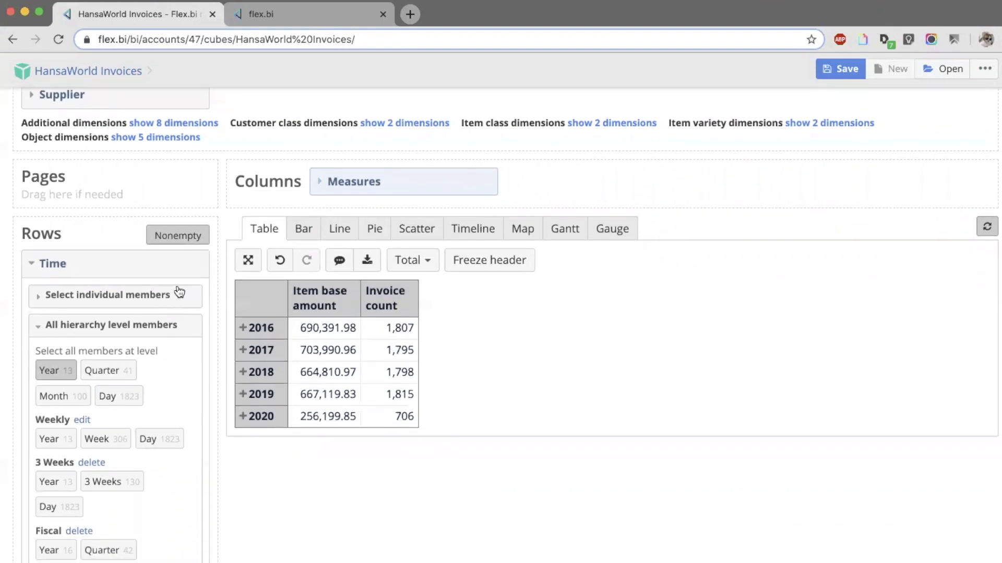
{"action": "left_click", "coordinate": [103, 294]}
{"action": "left_click", "coordinate": [59, 328]}
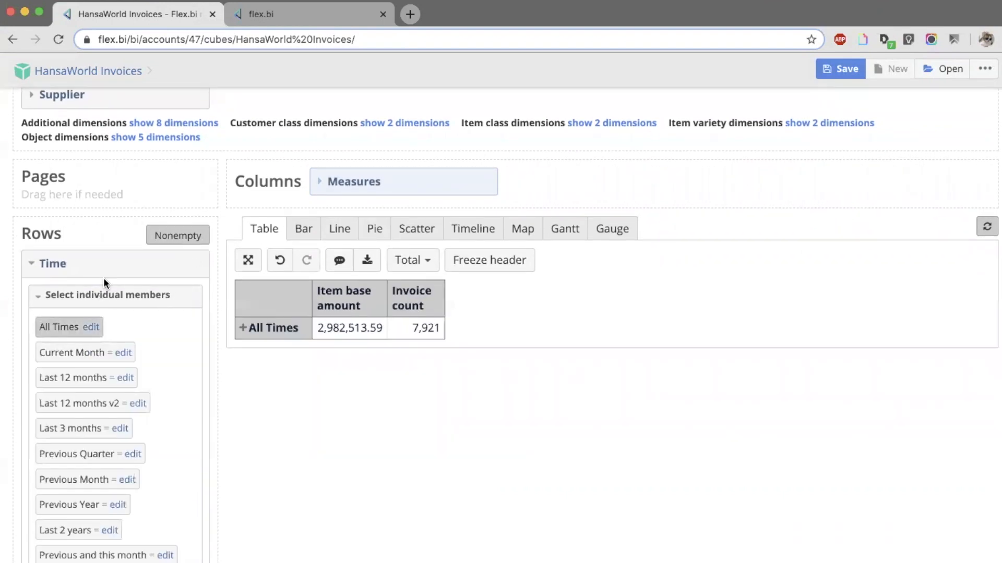
{"action": "left_click", "coordinate": [119, 264]}
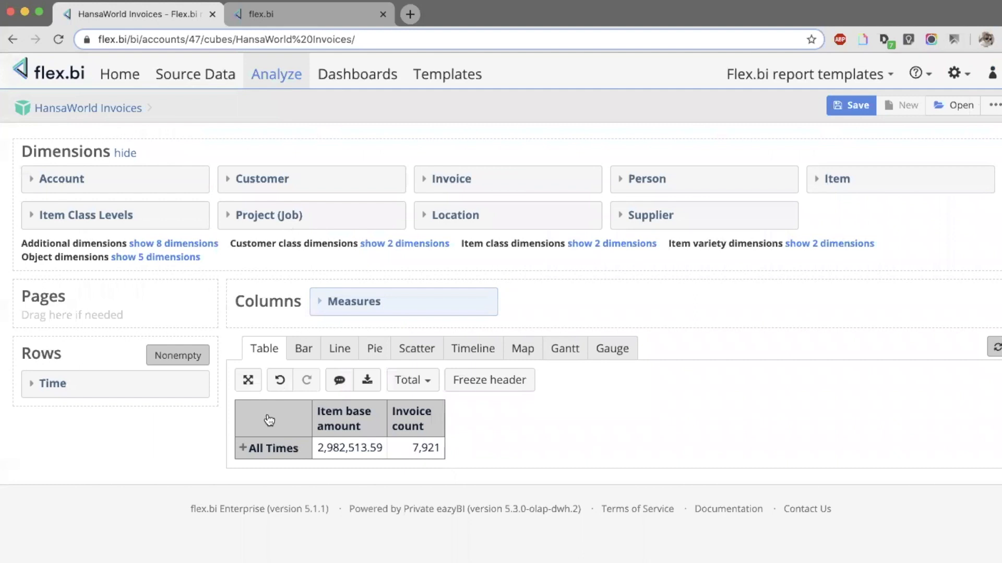
- Select all Year level members for the rows directly from the table's row header
{"action": "left_click", "coordinate": [269, 420]}
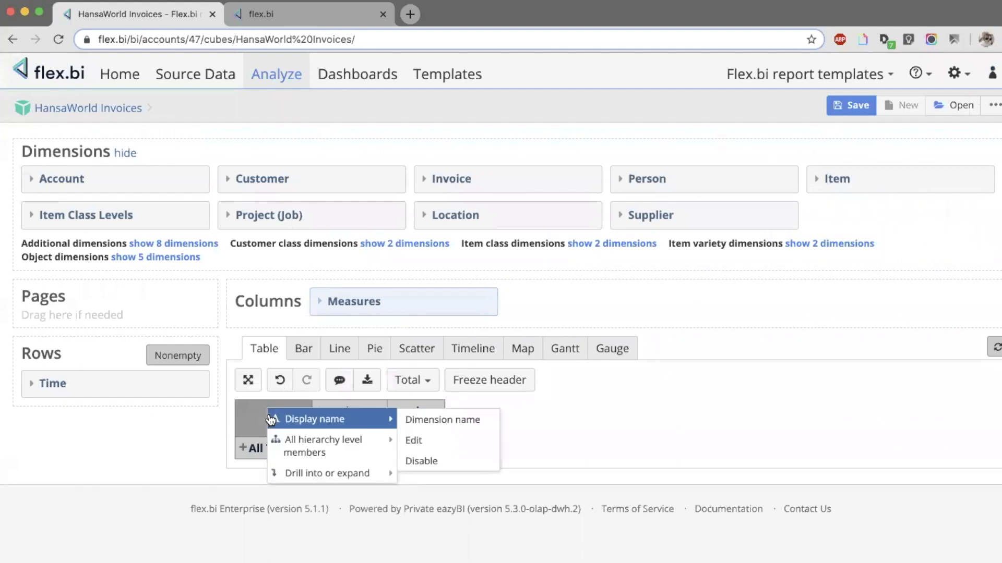
{"action": "mouse_move", "coordinate": [344, 442]}
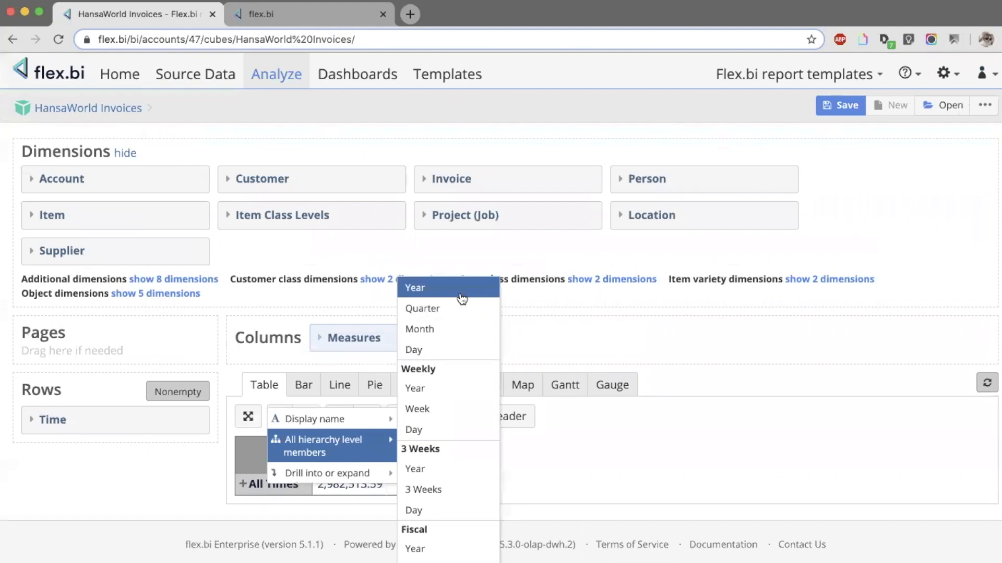
{"action": "left_click", "coordinate": [459, 288]}
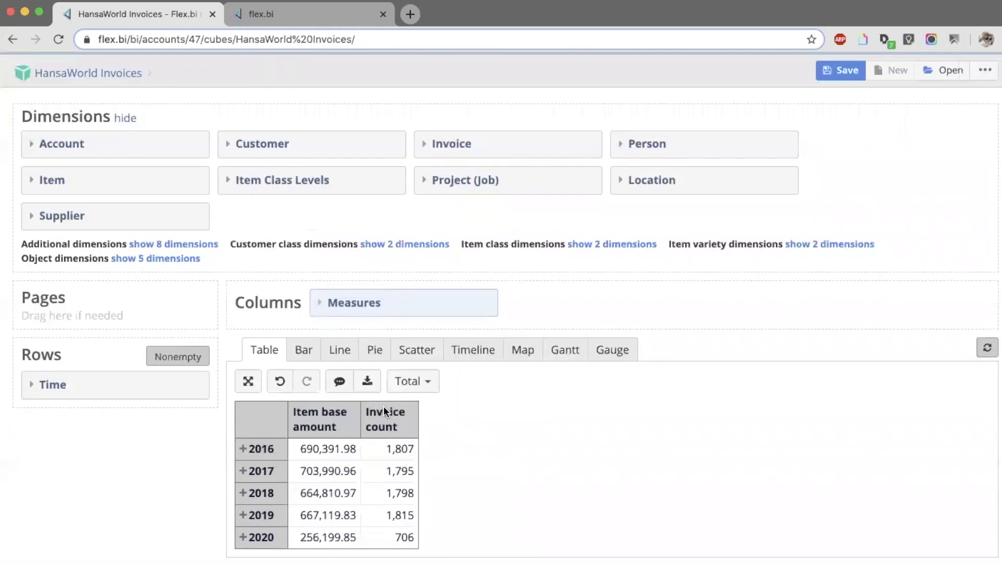
- Show the dimension name as the header of the table's Time row column
{"action": "left_click", "coordinate": [270, 422]}
{"action": "mouse_move", "coordinate": [270, 420]}
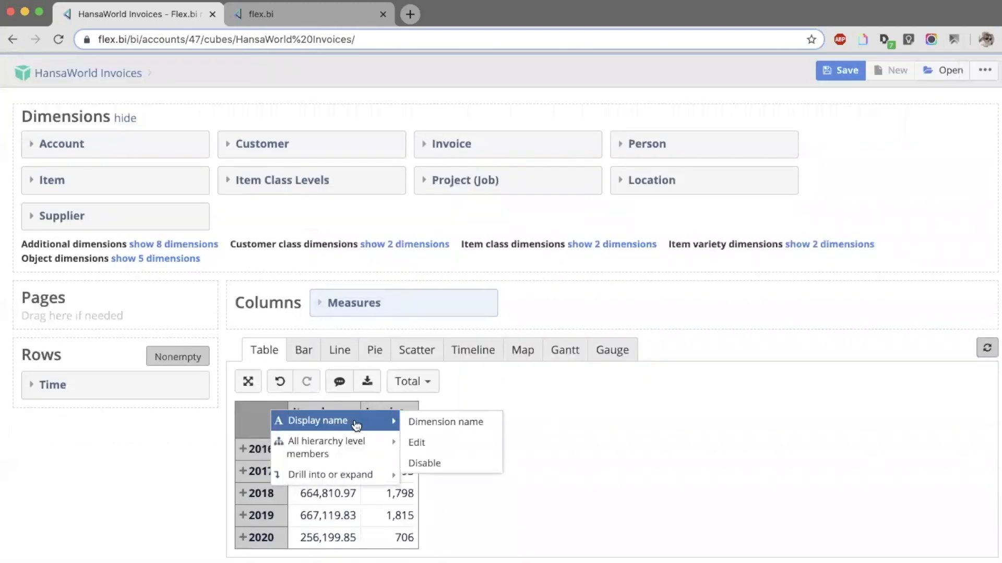
{"action": "left_click", "coordinate": [422, 422]}
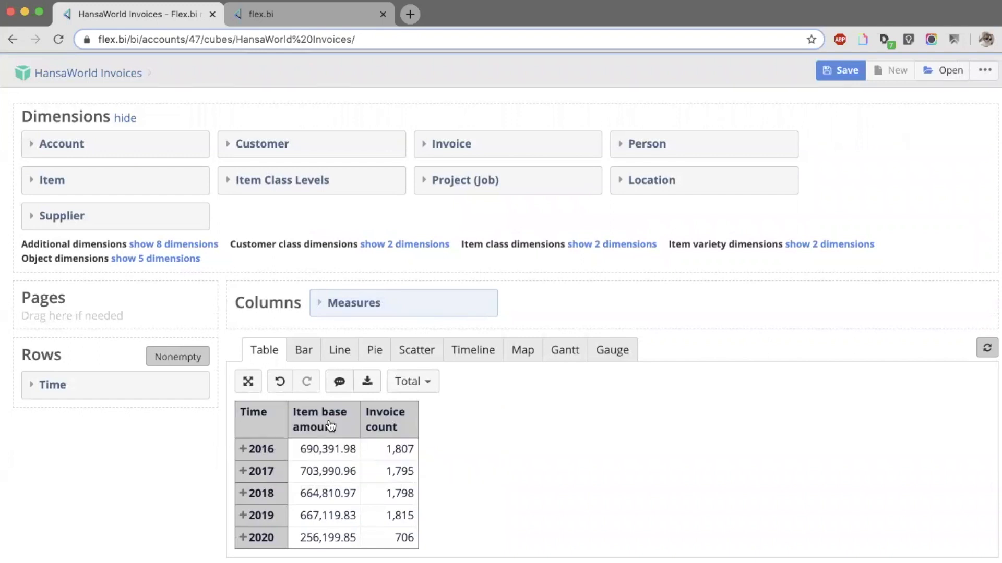
- Rename the table's Time row header to "Custom name"
{"action": "left_click", "coordinate": [261, 420]}
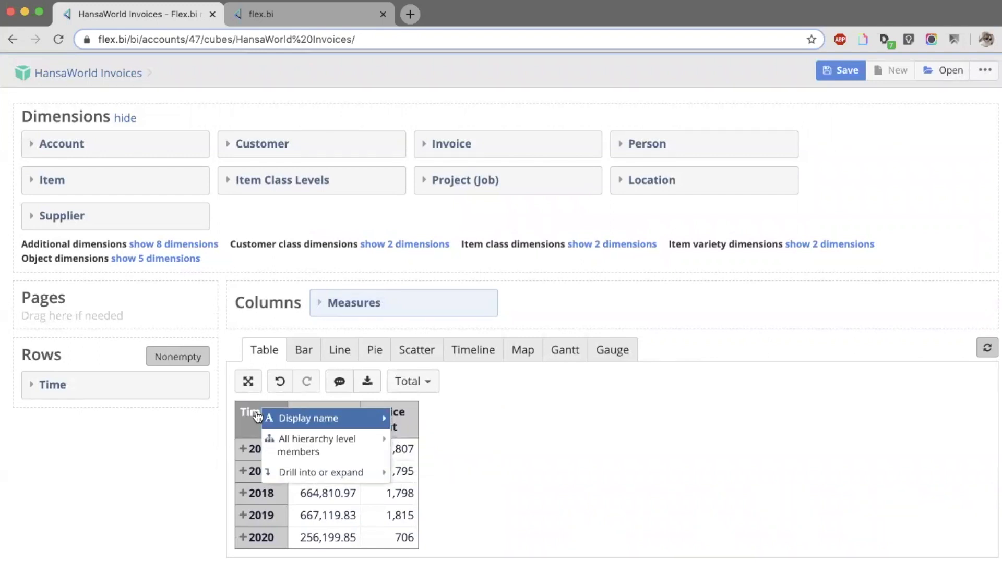
{"action": "mouse_move", "coordinate": [334, 423]}
{"action": "left_click", "coordinate": [429, 440]}
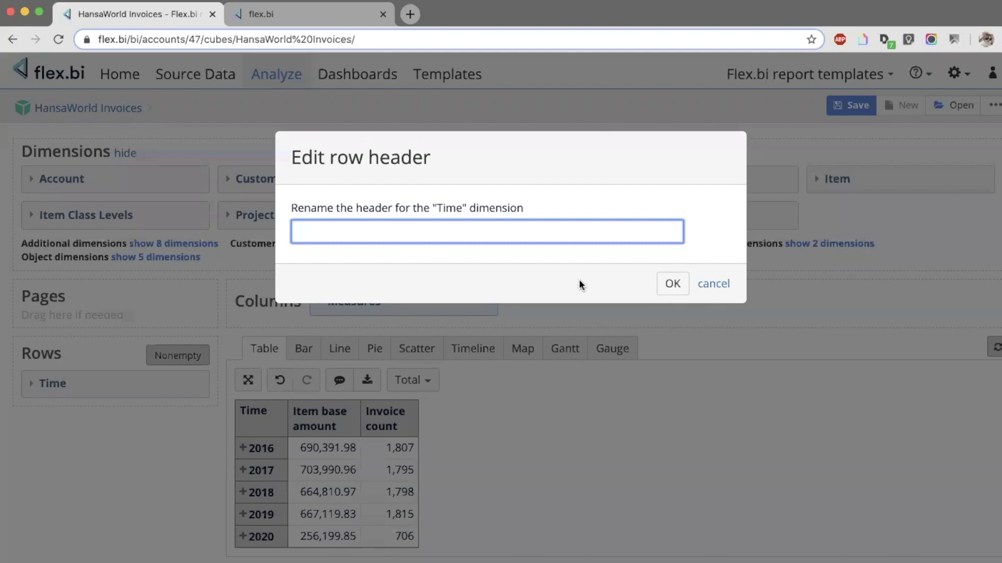
{"action": "type", "text": "Custom name"}
{"action": "left_click", "coordinate": [660, 282]}
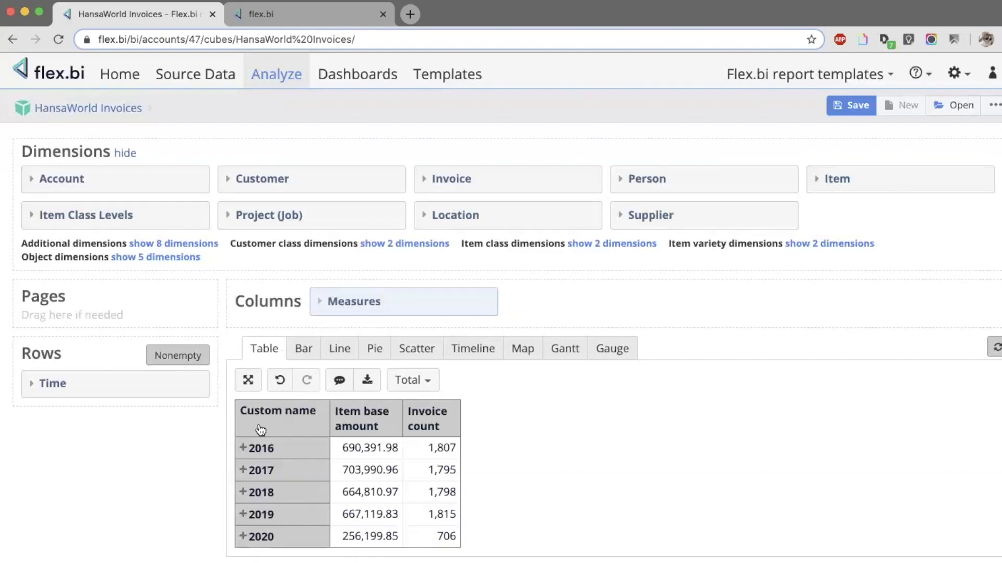
- View the row header's hierarchy level options, then highlight "Custom Multi-Weekly Hierarchy" in the PDF feature list and return to the report
{"action": "left_click", "coordinate": [275, 416]}
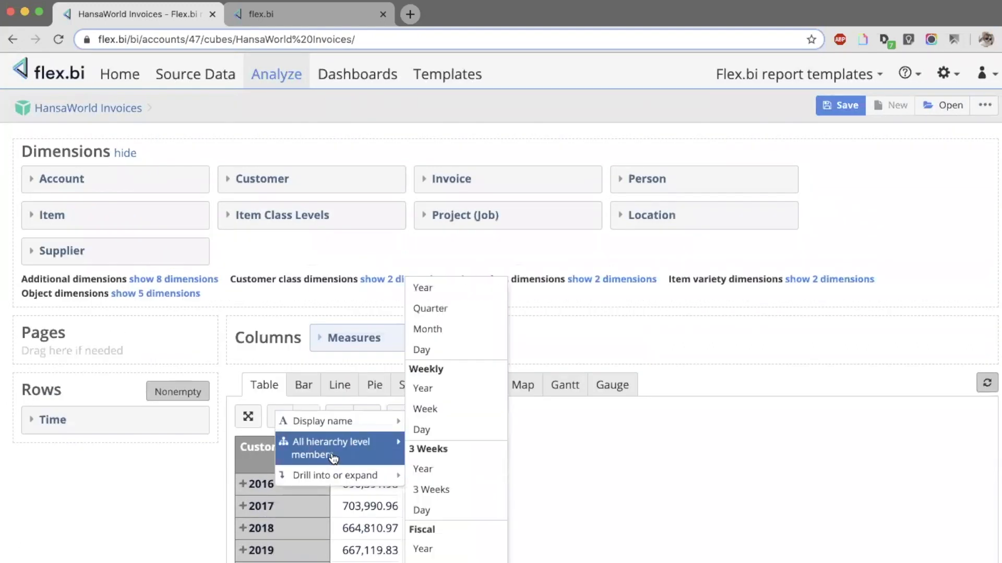
{"action": "left_click", "coordinate": [151, 491]}
{"action": "key", "text": "super+Tab"}
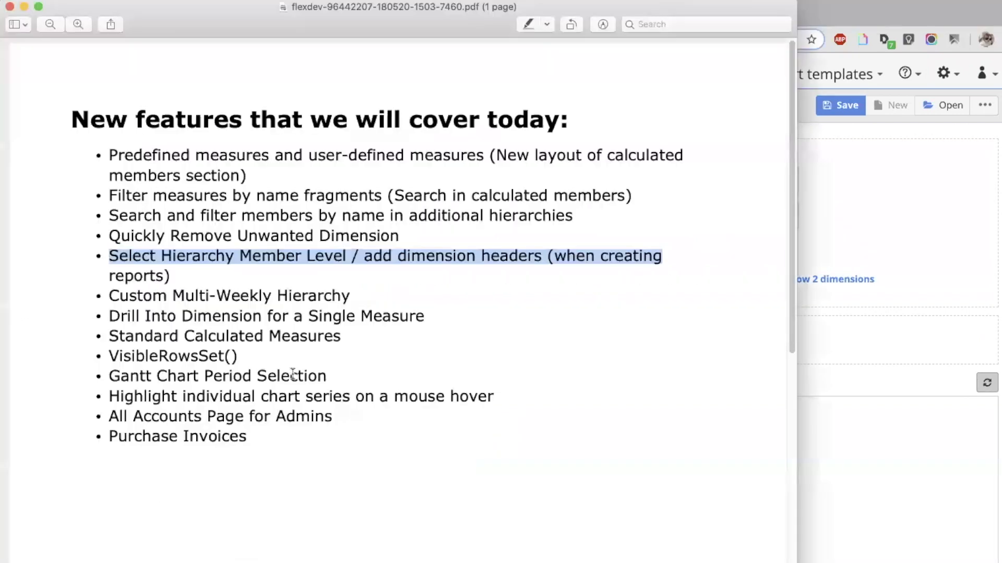
{"action": "triple_click", "coordinate": [228, 303]}
{"action": "left_click", "coordinate": [229, 304]}
{"action": "key", "text": "super+Tab"}
- Select the All Times (3 Weeks) member of the Time dimension for the rows
{"action": "left_click", "coordinate": [111, 423]}
{"action": "scroll", "coordinate": [112, 424], "scroll_direction": "down", "scroll_amount": 10}
{"action": "scroll", "coordinate": [113, 426], "scroll_direction": "down", "scroll_amount": 6}
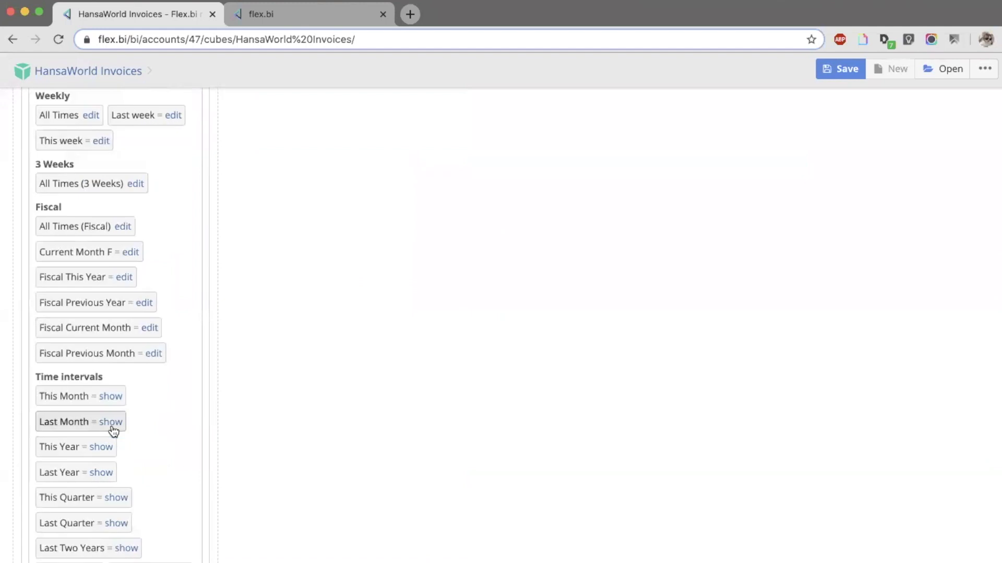
{"action": "scroll", "coordinate": [109, 428], "scroll_direction": "up", "scroll_amount": 2}
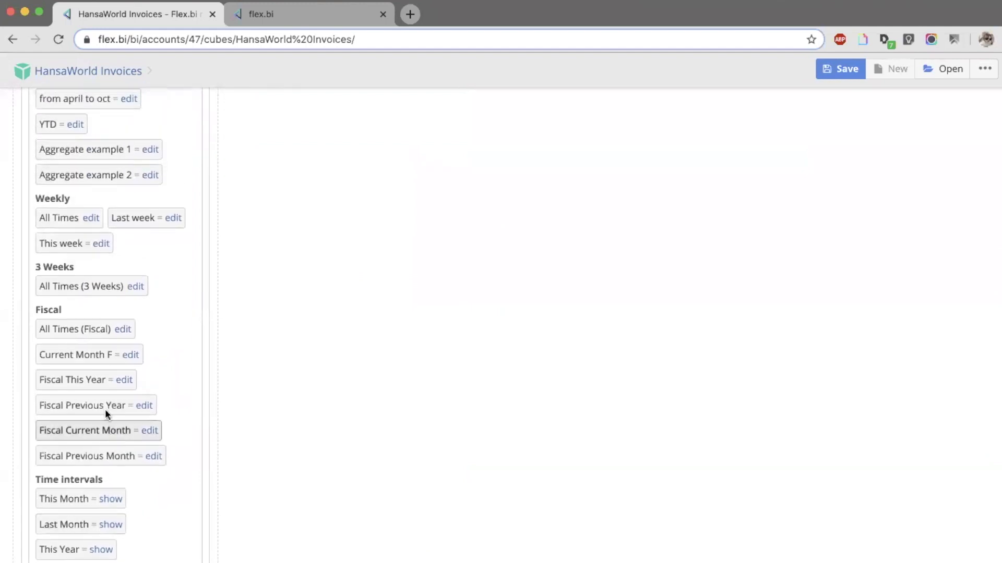
{"action": "left_click", "coordinate": [57, 291]}
{"action": "scroll", "coordinate": [135, 282], "scroll_direction": "up", "scroll_amount": 12}
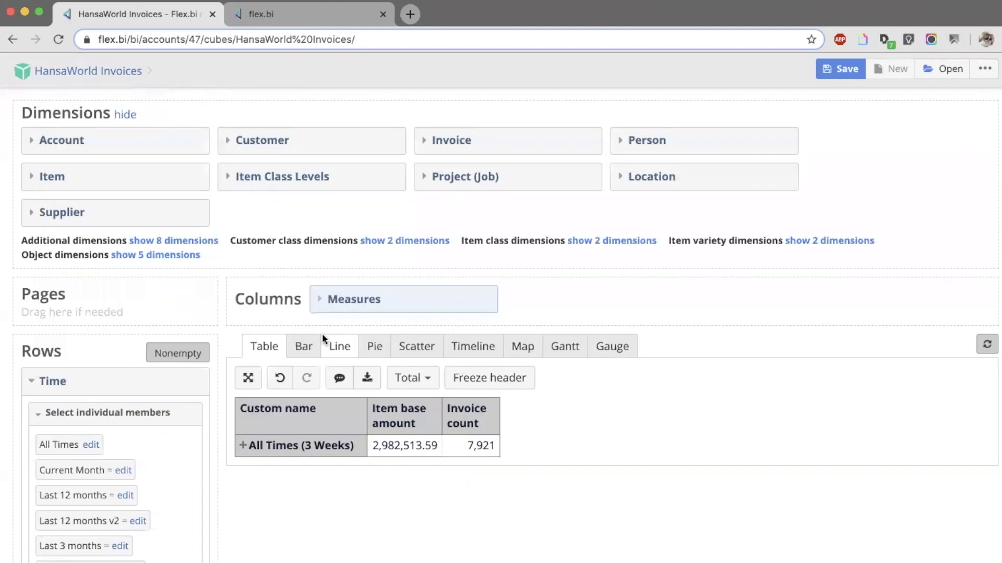
- Expand All Times (3 Weeks) in the table, then the 3W 2018 year and its 3W05, Mar 19 2018 period
{"action": "scroll", "coordinate": [321, 334], "scroll_direction": "down", "scroll_amount": 3}
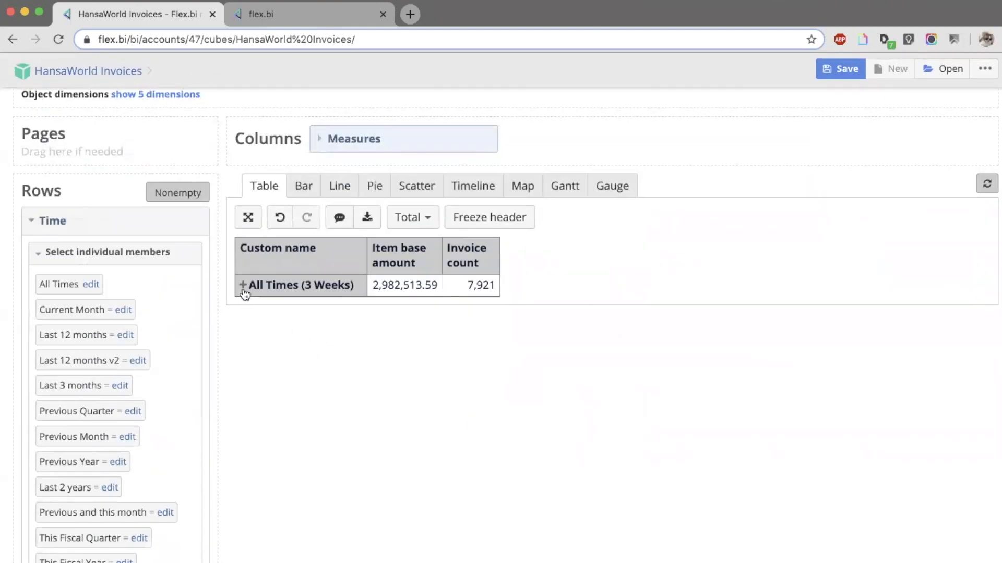
{"action": "left_click", "coordinate": [244, 287]}
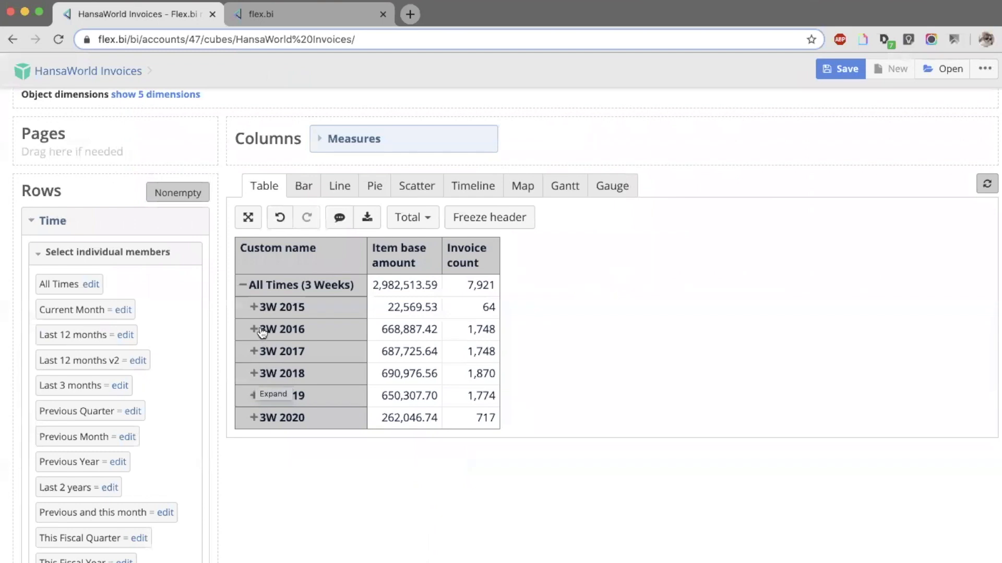
{"action": "left_click", "coordinate": [254, 374]}
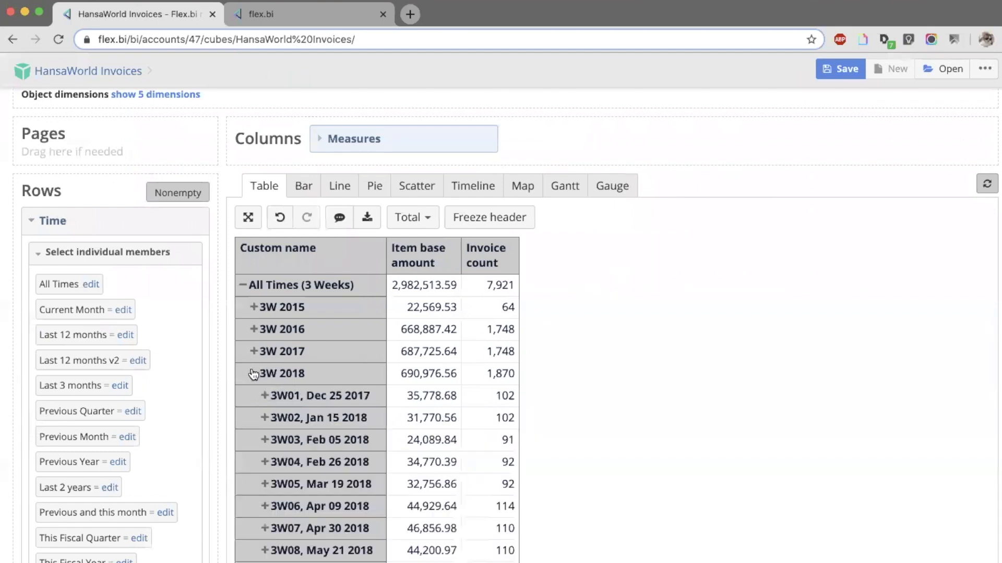
{"action": "scroll", "coordinate": [254, 373], "scroll_direction": "down", "scroll_amount": 3}
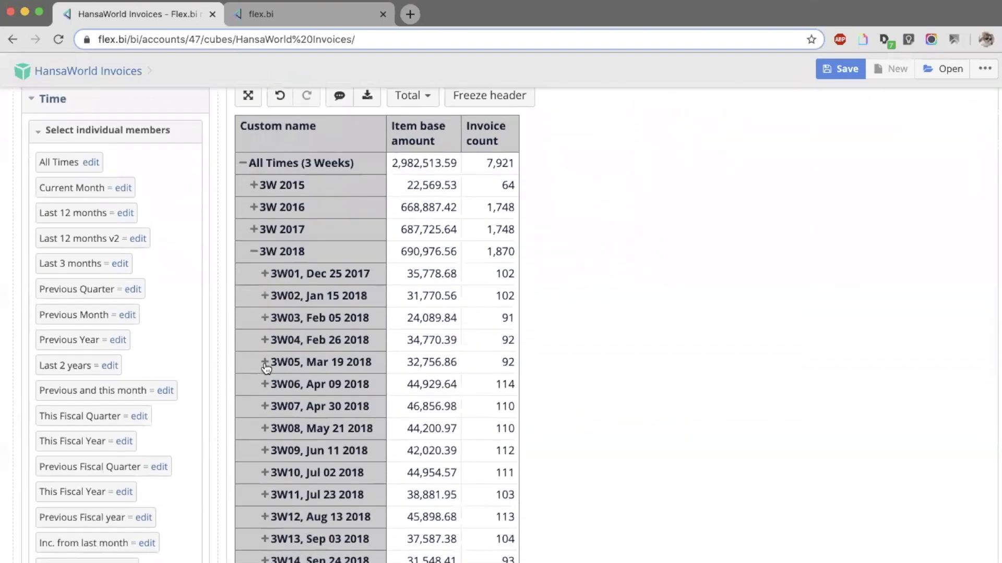
{"action": "left_click", "coordinate": [265, 362]}
- Examine the days within the expanded three-week period, the other 2018 periods, and the Time dimension's member list
{"action": "scroll", "coordinate": [340, 368], "scroll_direction": "down", "scroll_amount": 5}
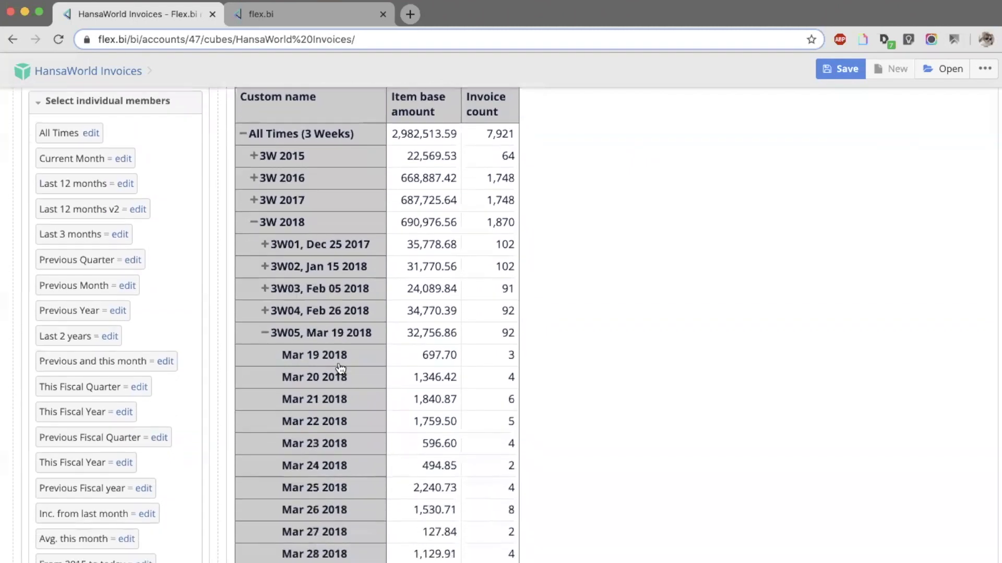
{"action": "scroll", "coordinate": [340, 367], "scroll_direction": "down", "scroll_amount": 1}
{"action": "scroll", "coordinate": [313, 339], "scroll_direction": "up", "scroll_amount": 2}
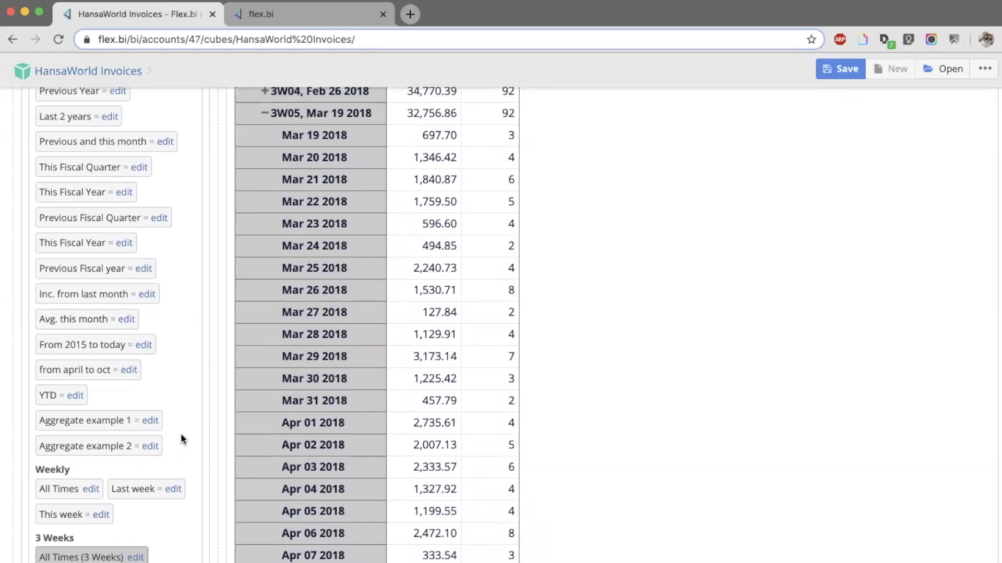
{"action": "scroll", "coordinate": [181, 435], "scroll_direction": "down", "scroll_amount": 3}
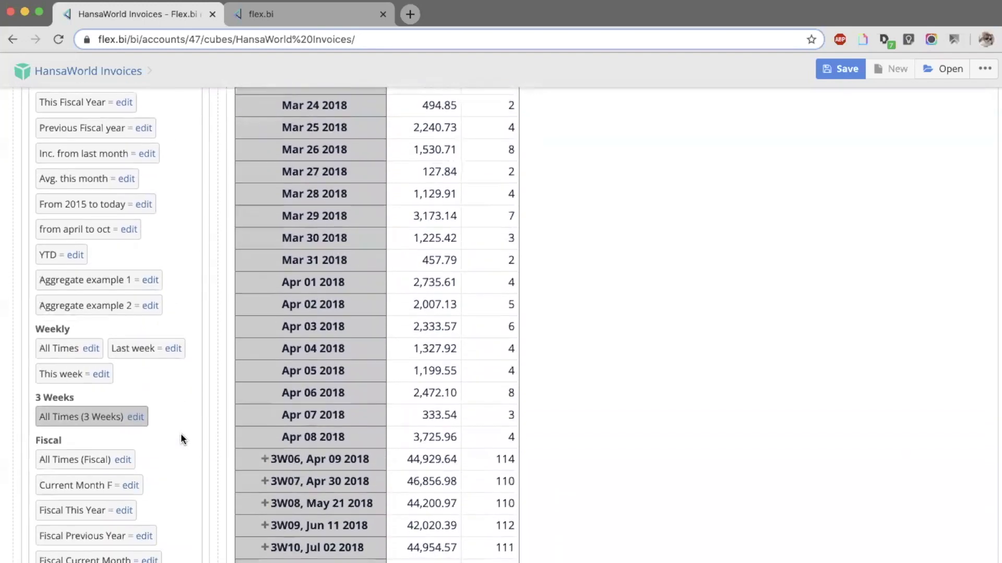
{"action": "scroll", "coordinate": [181, 439], "scroll_direction": "down", "scroll_amount": 3}
{"action": "scroll", "coordinate": [181, 438], "scroll_direction": "down", "scroll_amount": 3}
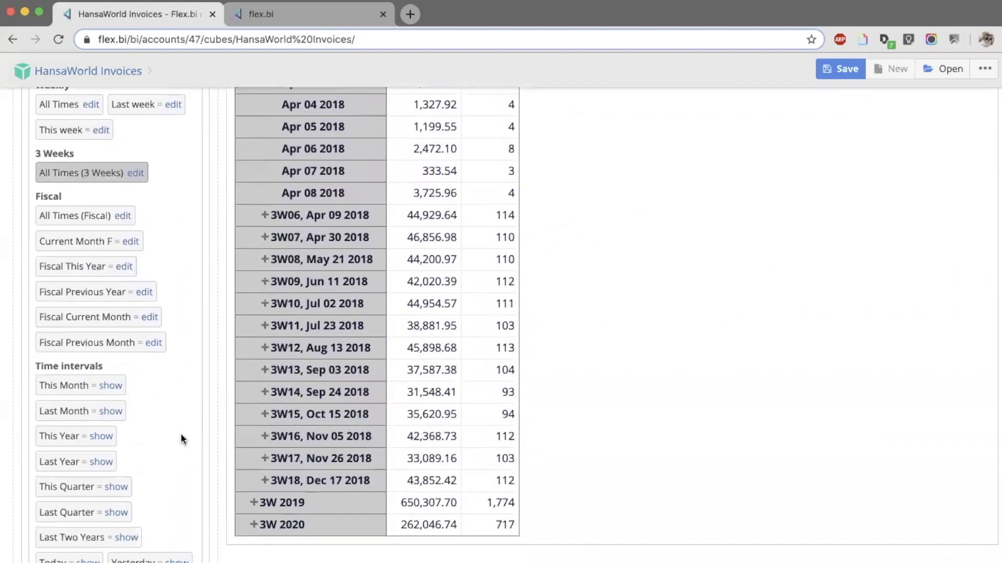
{"action": "scroll", "coordinate": [182, 440], "scroll_direction": "down", "scroll_amount": 3}
{"action": "scroll", "coordinate": [181, 437], "scroll_direction": "up", "scroll_amount": 3}
{"action": "scroll", "coordinate": [181, 436], "scroll_direction": "up", "scroll_amount": 15}
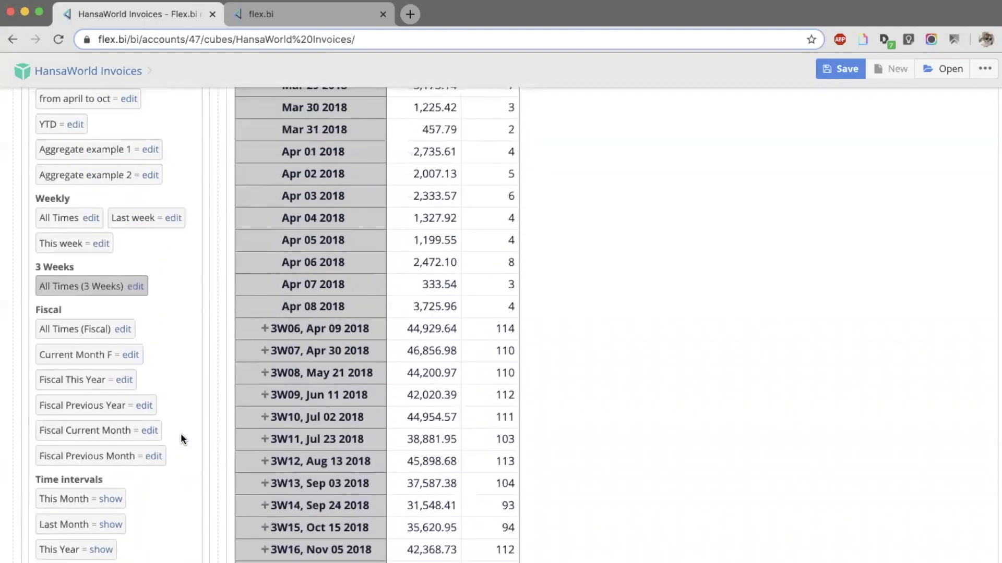
{"action": "scroll", "coordinate": [181, 437], "scroll_direction": "up", "scroll_amount": 3}
- Fill in a custom Time hierarchy of type Multiple weeks with 2 weeks and start date 2020-05-11, and cancel without adding it
{"action": "scroll", "coordinate": [181, 438], "scroll_direction": "down", "scroll_amount": 15}
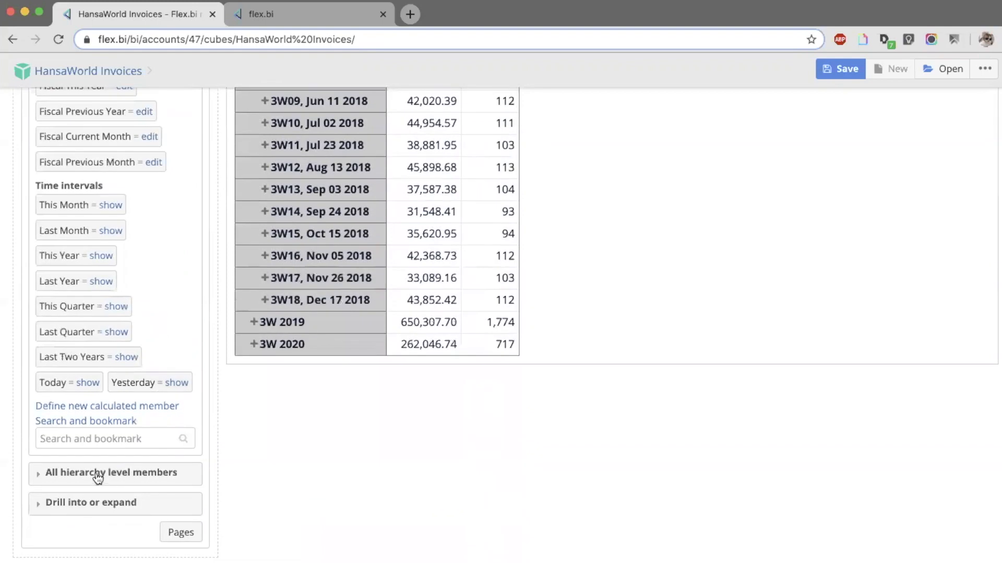
{"action": "left_click", "coordinate": [99, 479]}
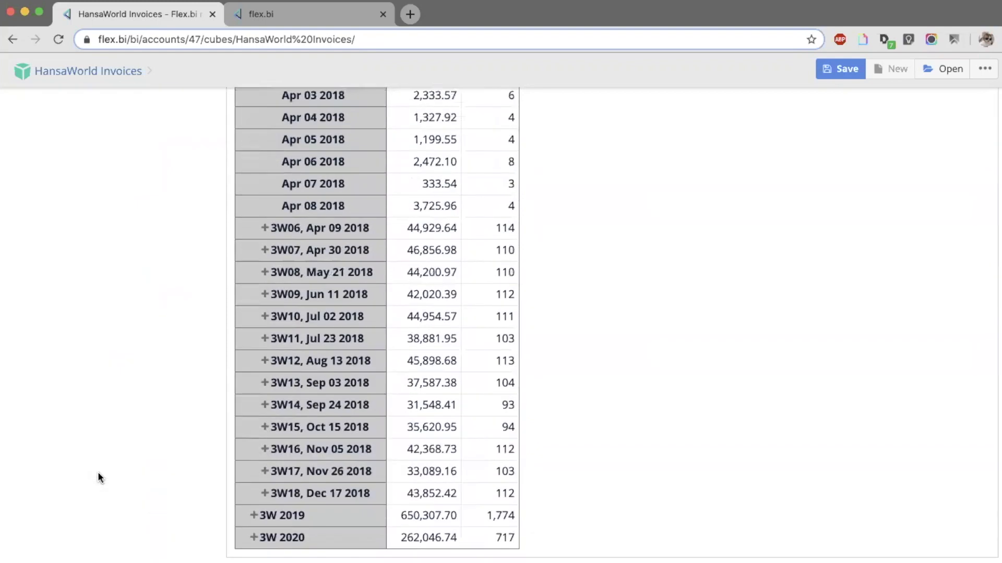
{"action": "scroll", "coordinate": [101, 471], "scroll_direction": "up", "scroll_amount": 10}
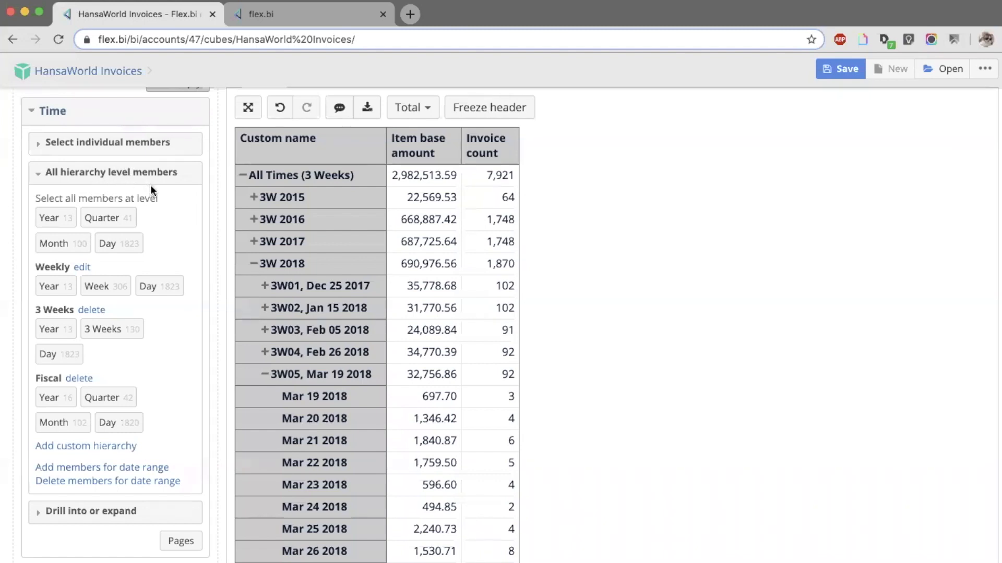
{"action": "left_click", "coordinate": [117, 447]}
{"action": "left_click", "coordinate": [503, 226]}
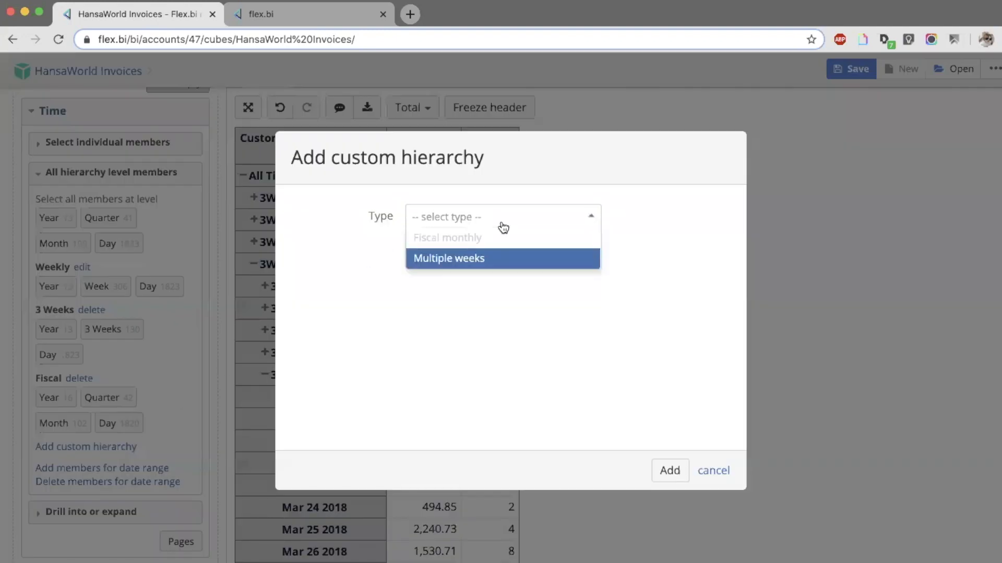
{"action": "left_click", "coordinate": [481, 260]}
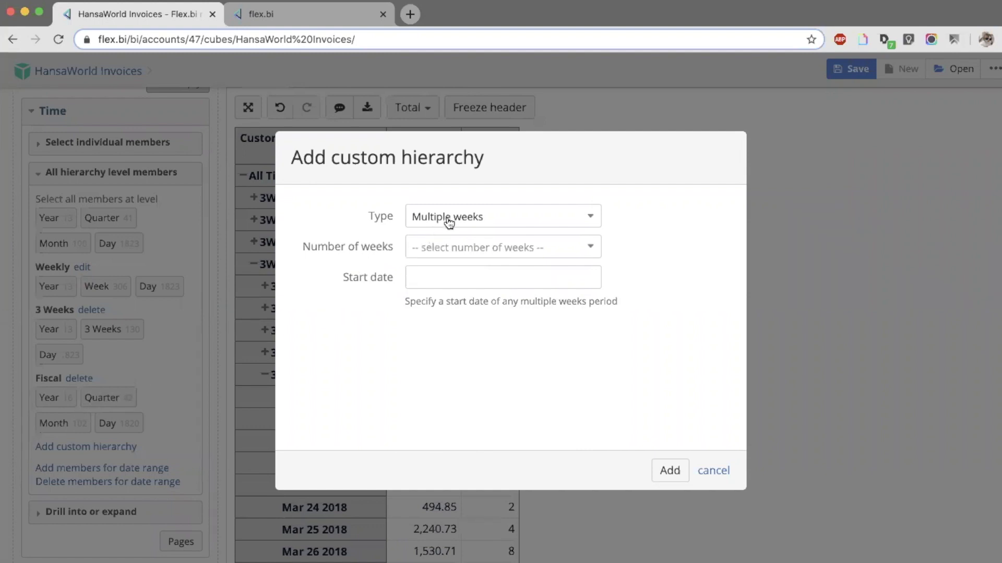
{"action": "left_click", "coordinate": [450, 246]}
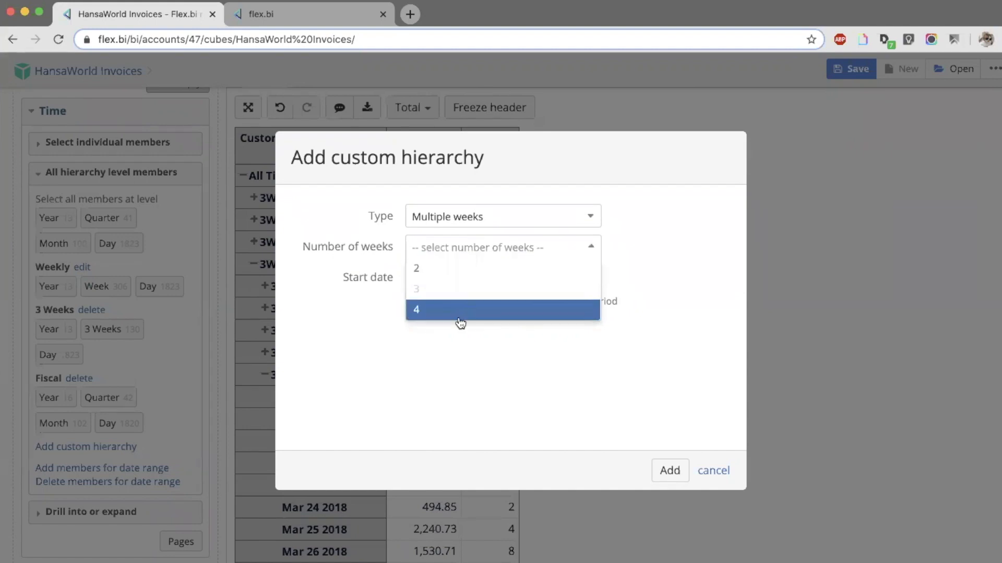
{"action": "left_click", "coordinate": [478, 282]}
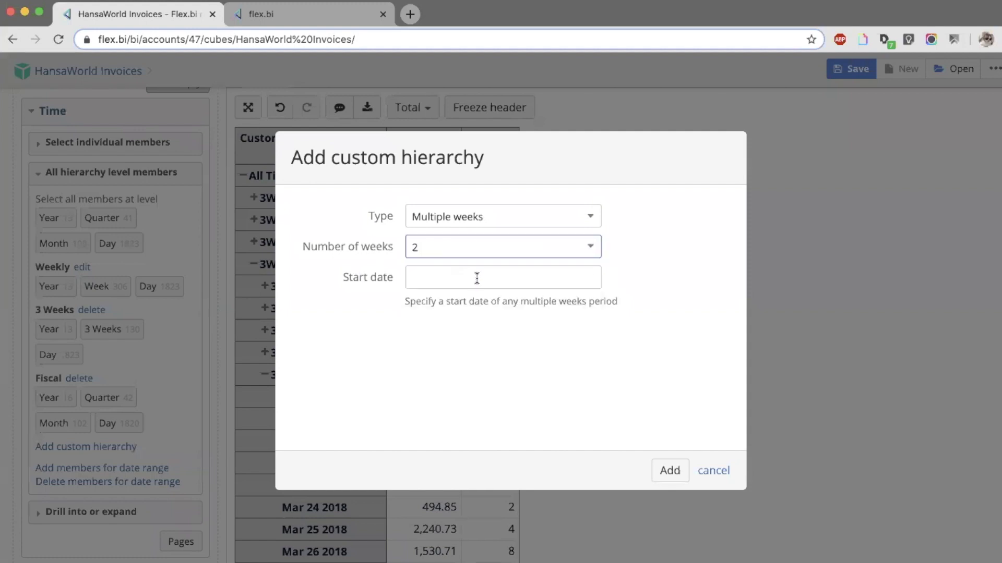
{"action": "left_click", "coordinate": [478, 277]}
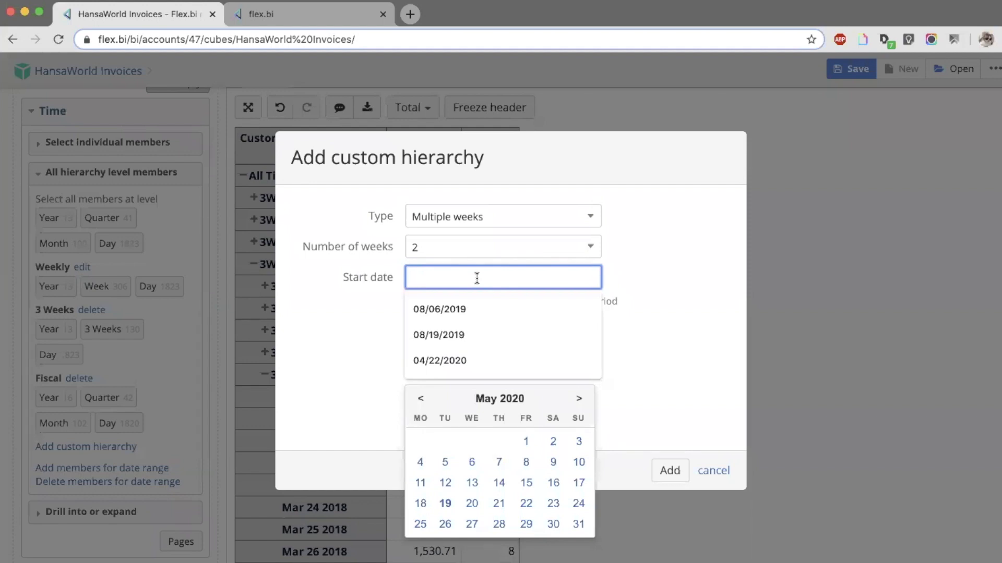
{"action": "left_click", "coordinate": [420, 484]}
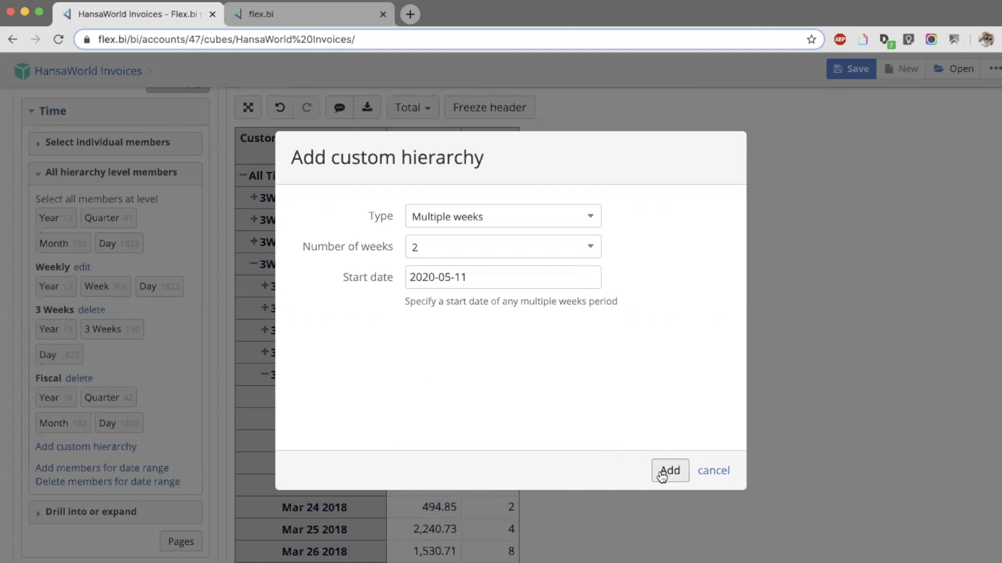
{"action": "left_click", "coordinate": [713, 471]}
- Highlight the "Drill Into Dimension for a Single Measure" item in the PDF feature list, and return to the report
{"action": "scroll", "coordinate": [496, 434], "scroll_direction": "down", "scroll_amount": 5}
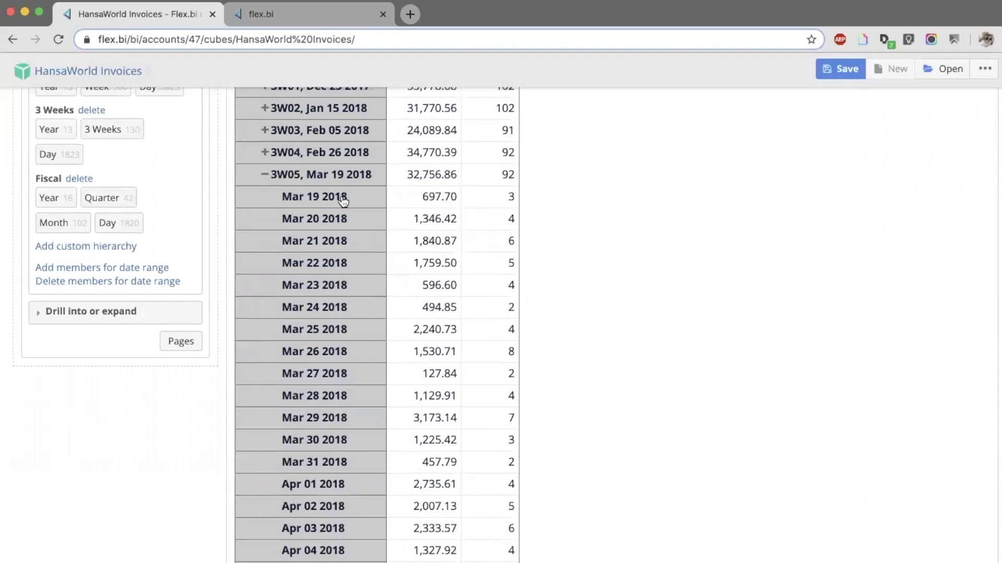
{"action": "key", "text": "super+Tab"}
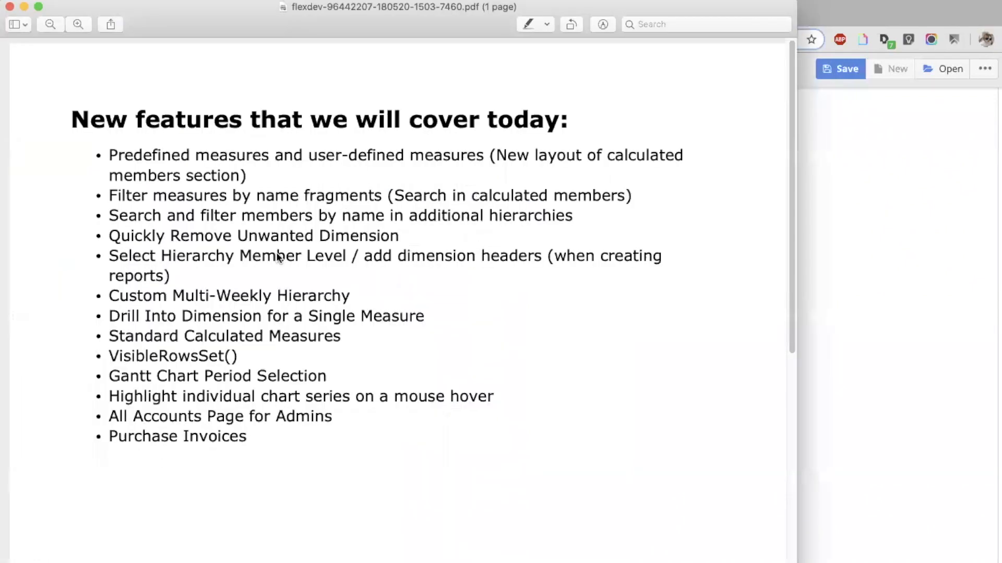
{"action": "triple_click", "coordinate": [244, 311]}
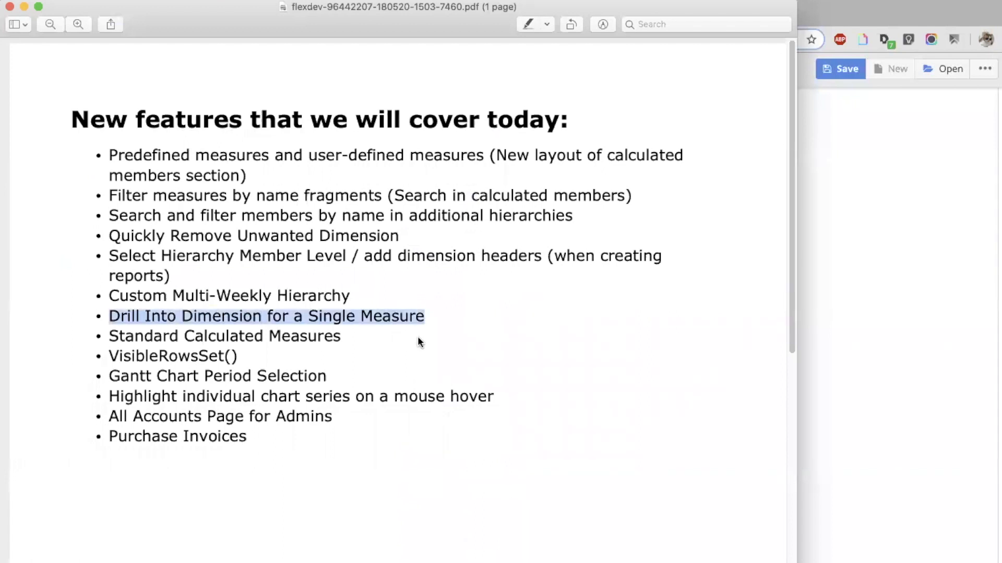
{"action": "key", "text": "super+Tab"}
- Set the Time rows back to the All Times member, and replace Time with the Customer dimension in the rows
{"action": "scroll", "coordinate": [424, 320], "scroll_direction": "up", "scroll_amount": 10}
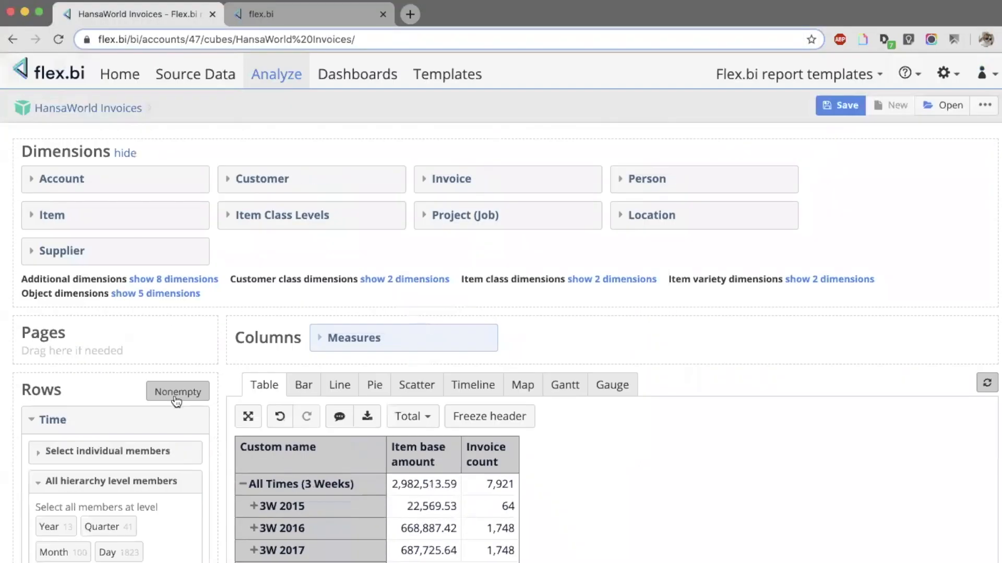
{"action": "left_click", "coordinate": [100, 452]}
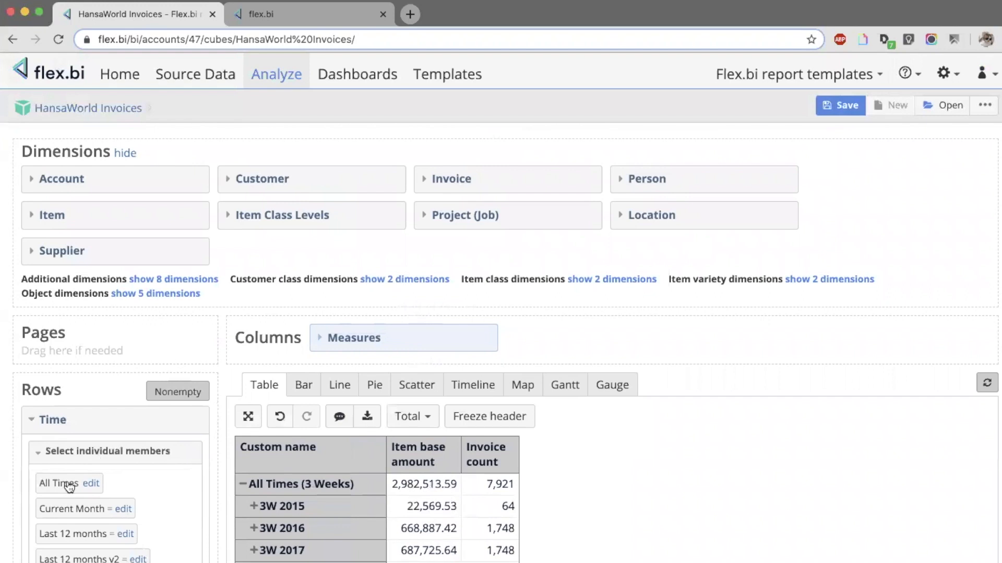
{"action": "left_click", "coordinate": [59, 483]}
{"action": "left_click", "coordinate": [114, 421]}
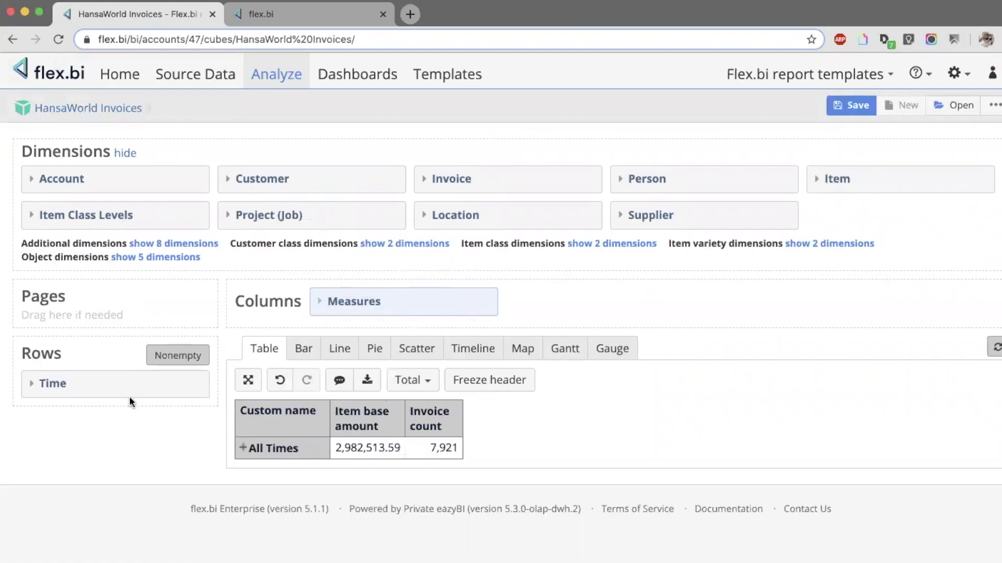
{"action": "left_click_drag", "start_coordinate": [132, 386], "coordinate": [78, 353]}
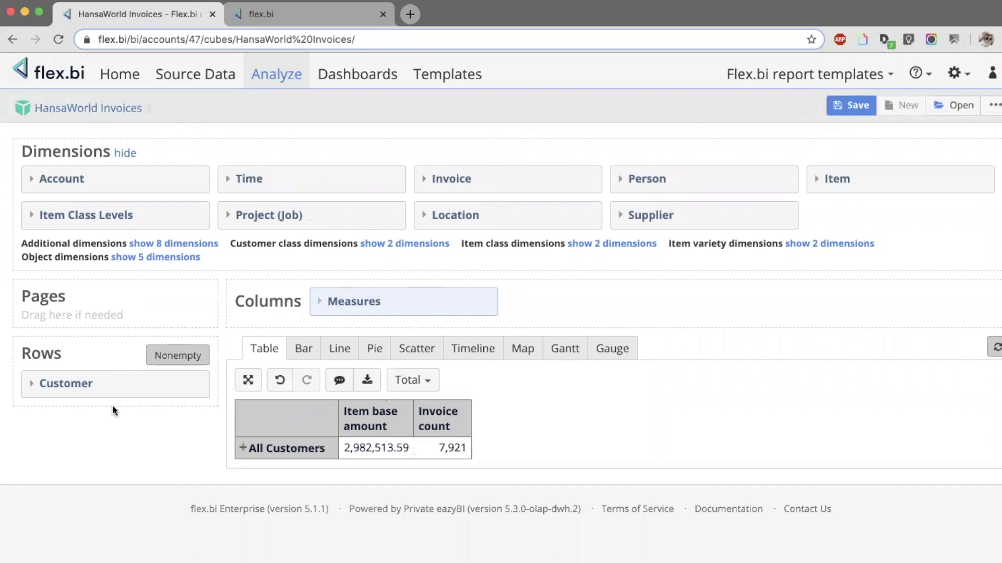
- Show all members of the Category level of the Customer hierarchy in the report rows
{"action": "left_click", "coordinate": [275, 422]}
{"action": "mouse_move", "coordinate": [290, 423]}
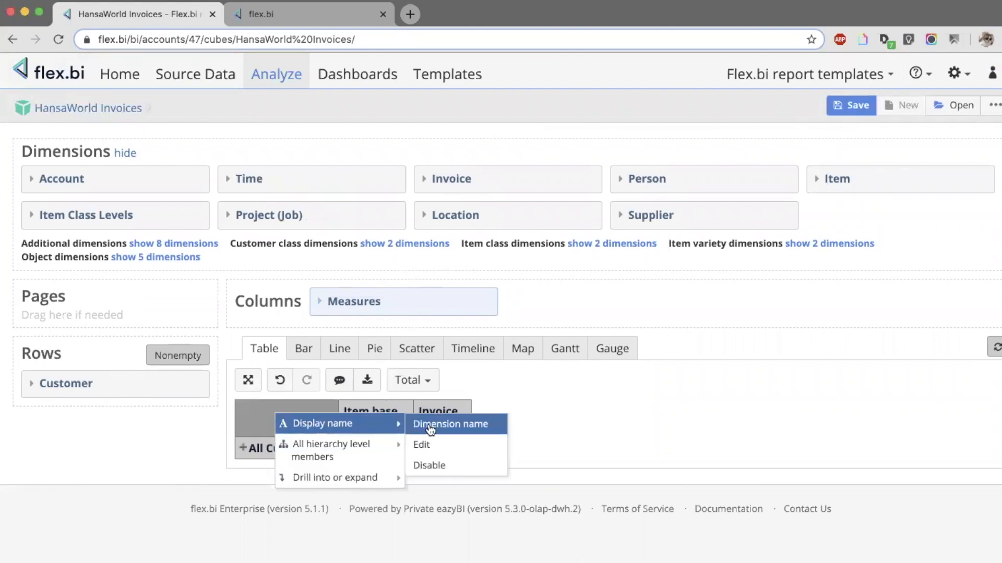
{"action": "mouse_move", "coordinate": [373, 452]}
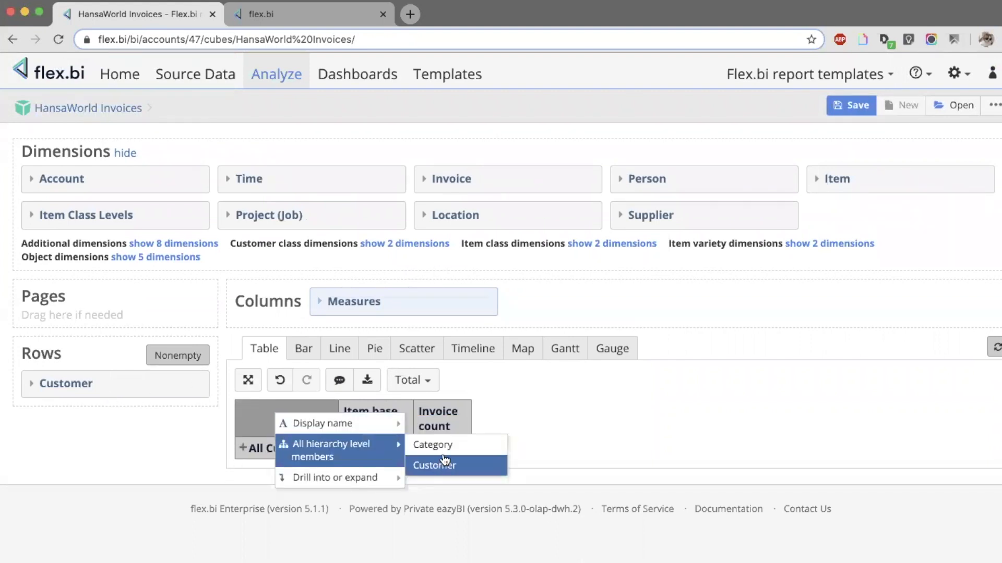
{"action": "left_click", "coordinate": [437, 444]}
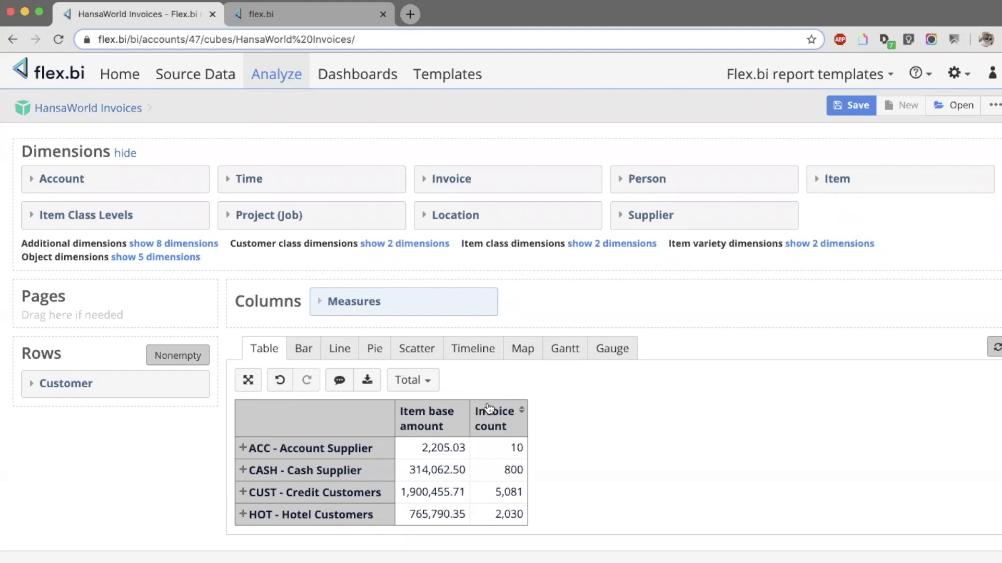
- Add the Time dimension to the columns at the Year level, and hide empty rows and columns
{"action": "left_click", "coordinate": [337, 175]}
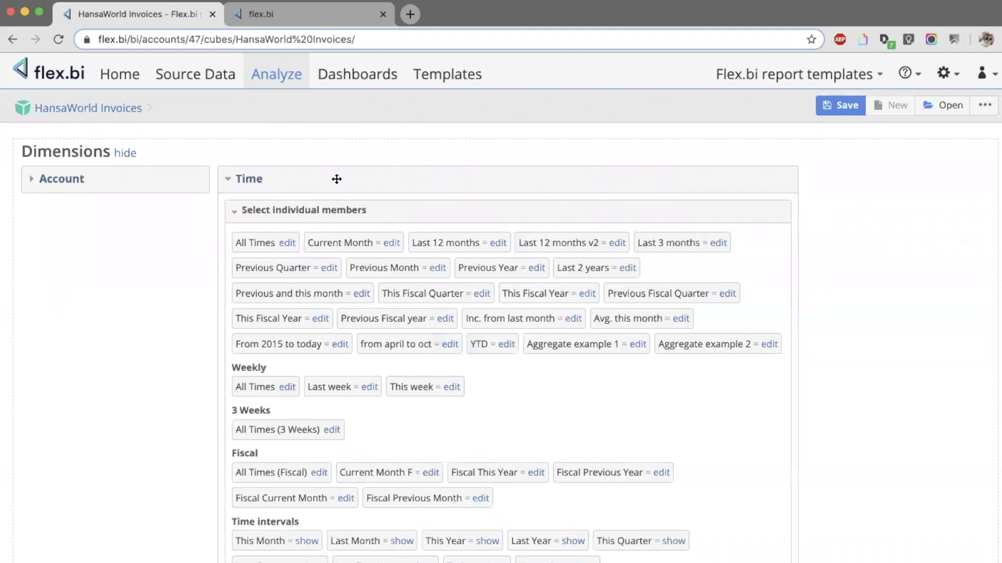
{"action": "left_click", "coordinate": [337, 179]}
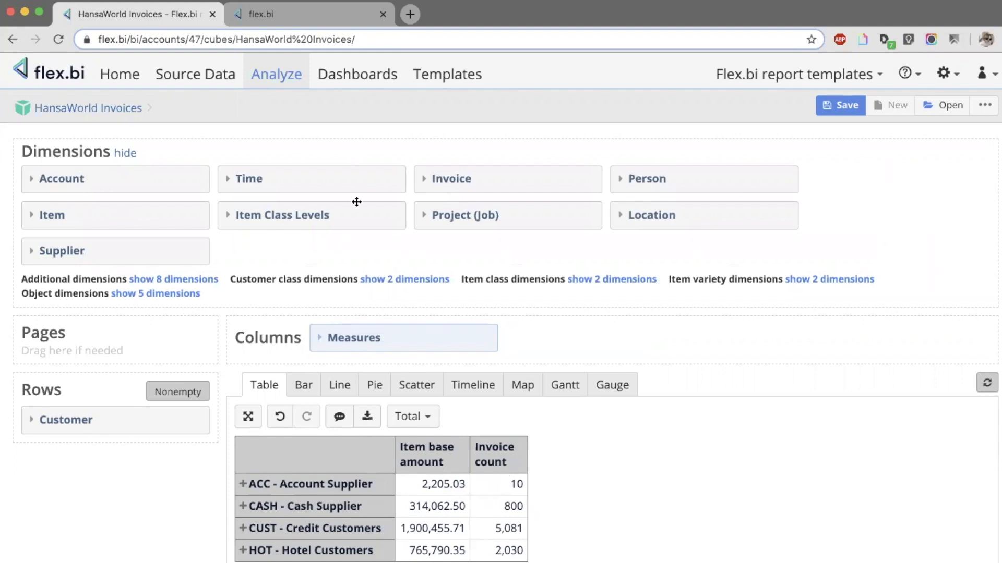
{"action": "left_click_drag", "start_coordinate": [329, 185], "coordinate": [577, 313]}
{"action": "scroll", "coordinate": [594, 376], "scroll_direction": "down", "scroll_amount": 9}
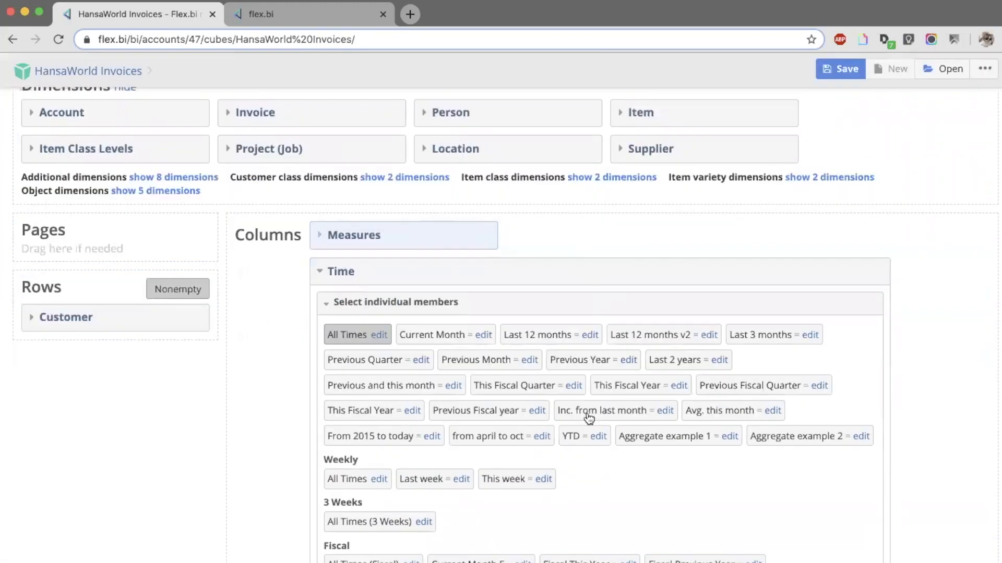
{"action": "left_click", "coordinate": [441, 361]}
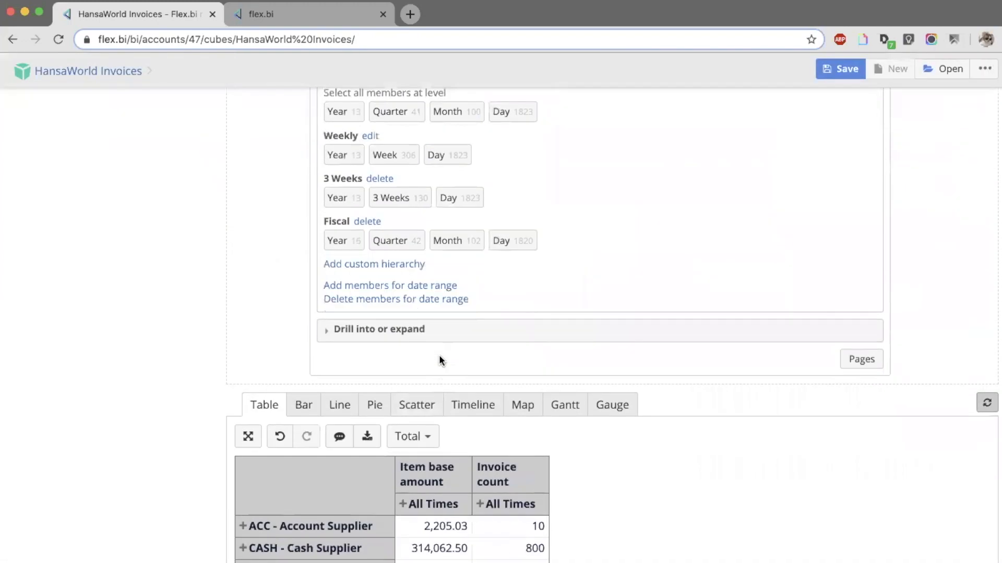
{"action": "left_click", "coordinate": [349, 161]}
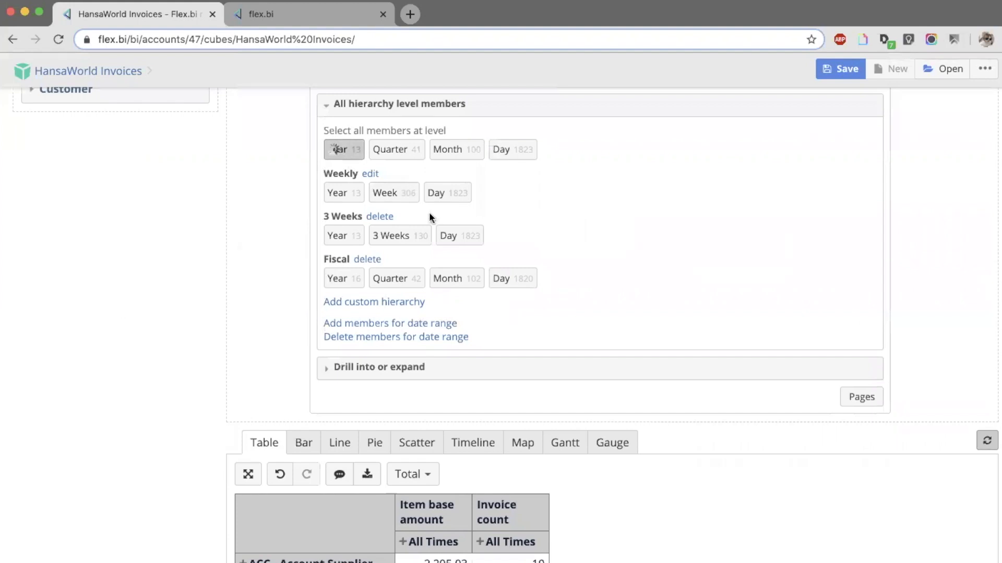
{"action": "scroll", "coordinate": [429, 212], "scroll_direction": "up", "scroll_amount": 3}
{"action": "left_click", "coordinate": [456, 205]}
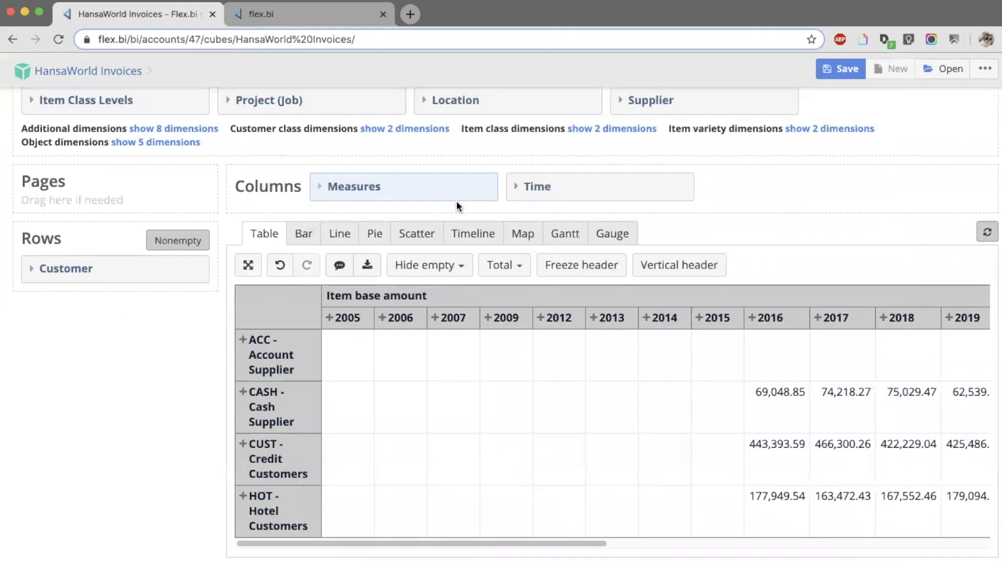
{"action": "left_click", "coordinate": [444, 264]}
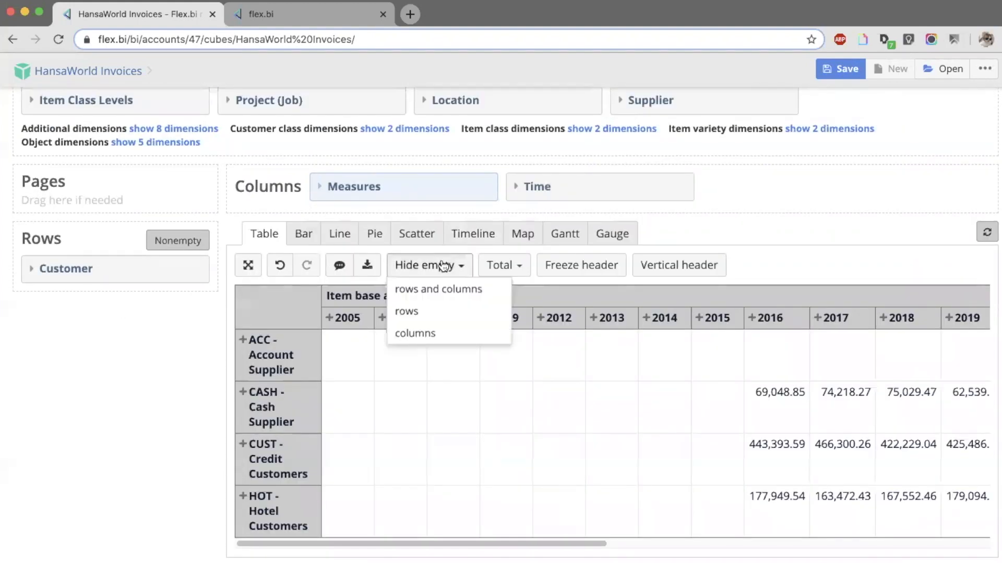
{"action": "left_click", "coordinate": [444, 294]}
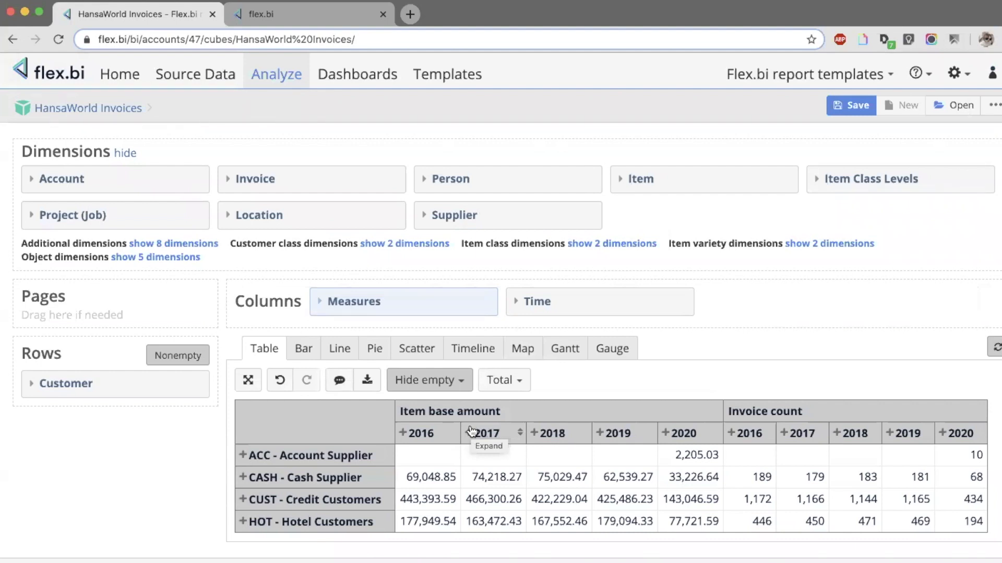
- Remove Time from the columns, and drill only the Invoice count measure into Time by Year
{"action": "left_click_drag", "start_coordinate": [559, 307], "coordinate": [555, 213]}
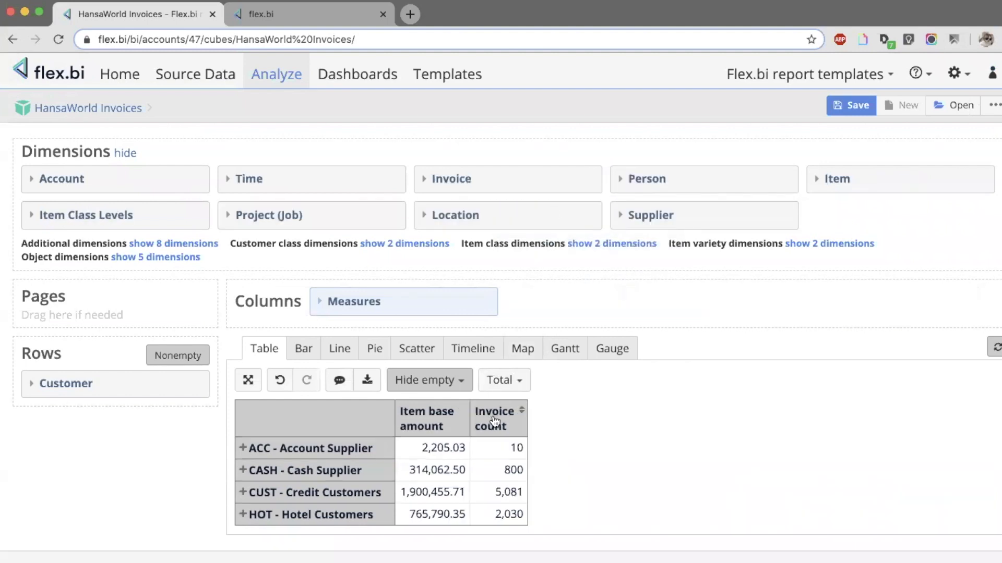
{"action": "left_click", "coordinate": [495, 420]}
{"action": "mouse_move", "coordinate": [614, 422]}
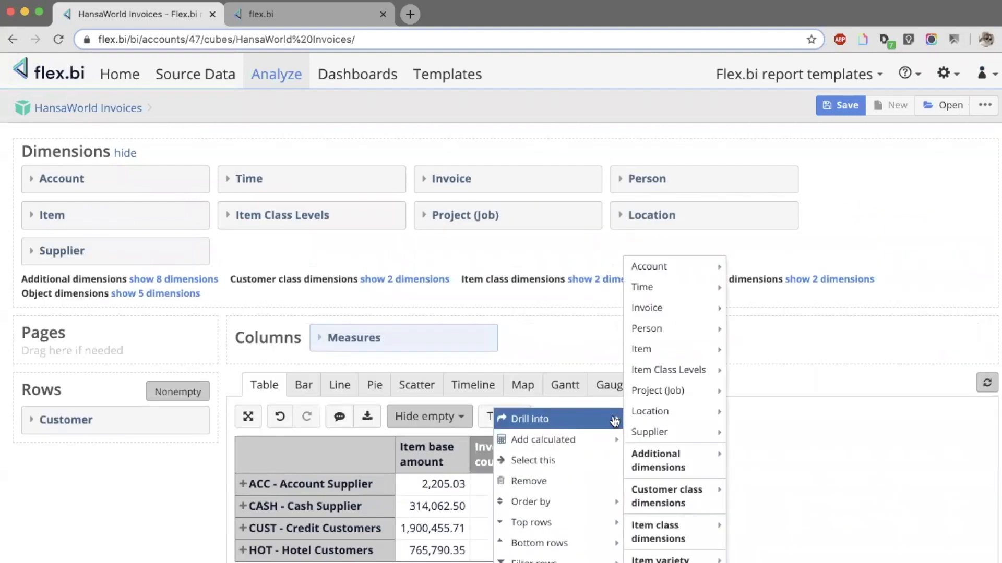
{"action": "mouse_move", "coordinate": [681, 298]}
{"action": "left_click", "coordinate": [464, 430]}
{"action": "left_click", "coordinate": [502, 460]}
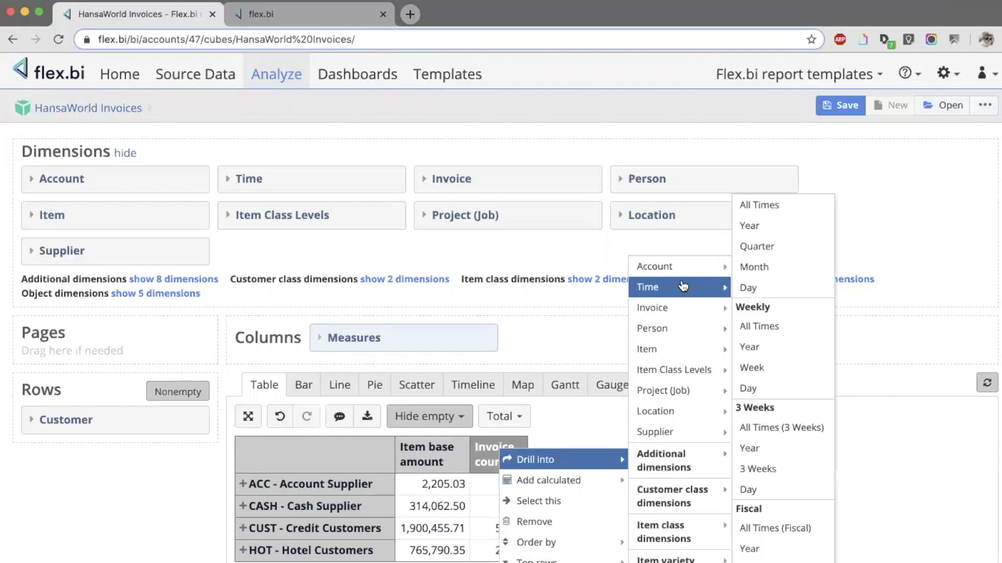
{"action": "left_click", "coordinate": [792, 226]}
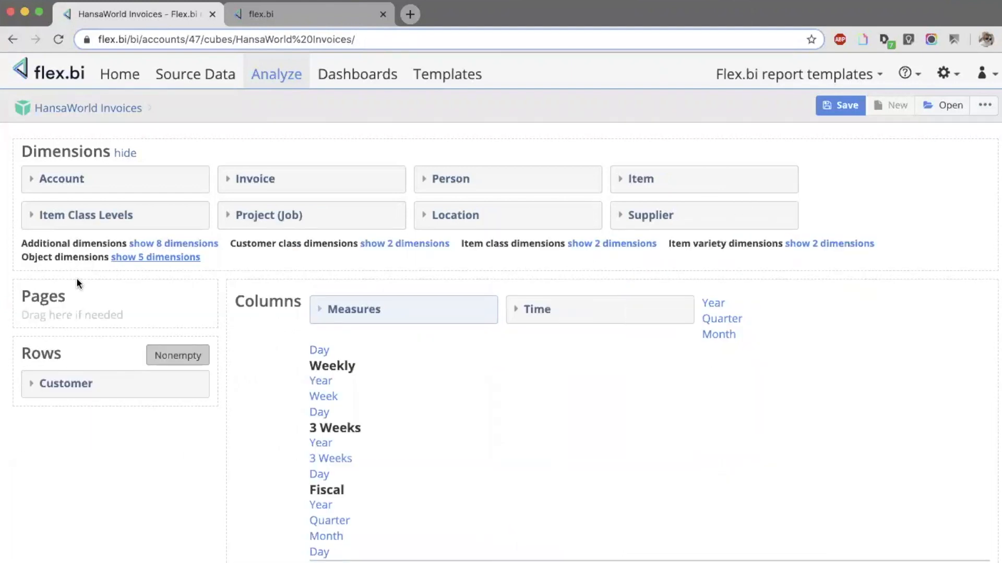
{"action": "scroll", "coordinate": [223, 342], "scroll_direction": "down", "scroll_amount": 5}
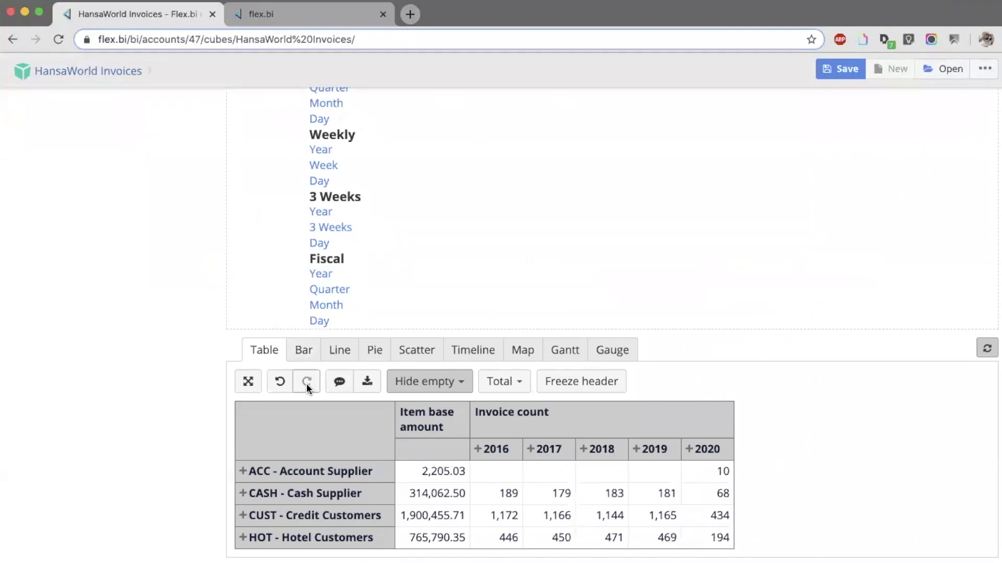
- Undo the drill into Time, and reload the page to reset the report
{"action": "left_click", "coordinate": [279, 382]}
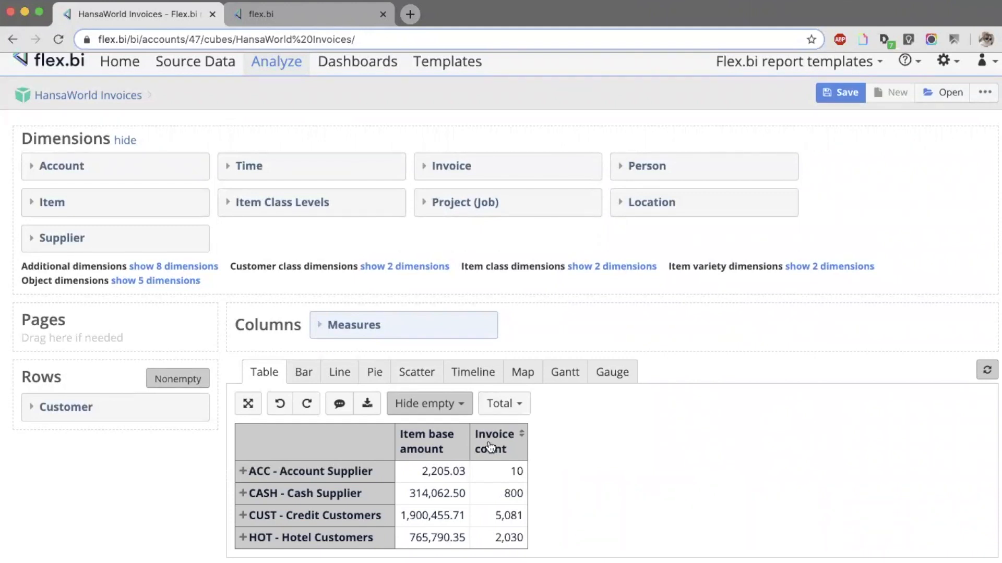
{"action": "key", "text": "super+r"}
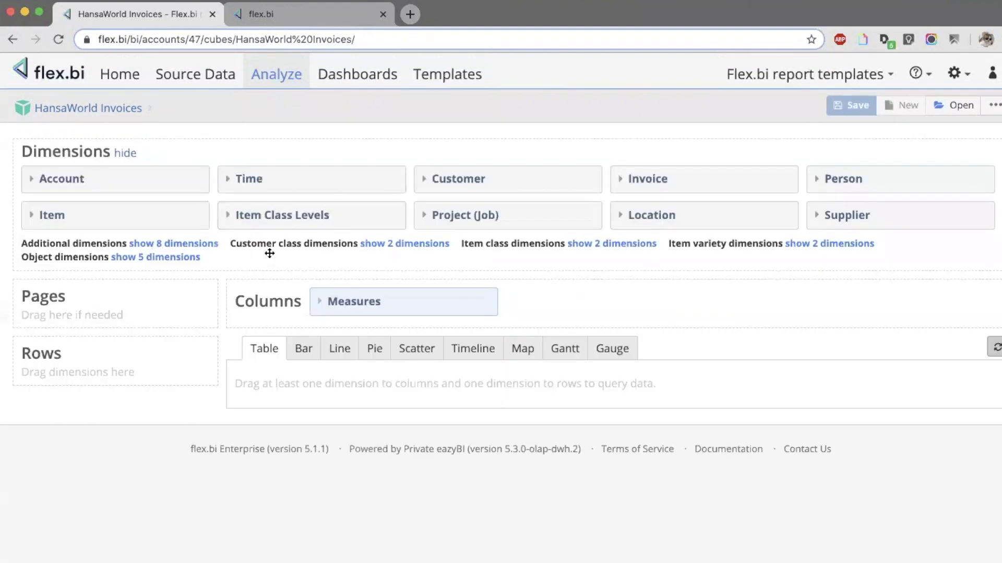
- Add the Customer dimension to the rows at the Category level, and restrict the rows to nonempty ones
{"action": "left_click_drag", "start_coordinate": [435, 186], "coordinate": [85, 383]}
{"action": "scroll", "coordinate": [200, 446], "scroll_direction": "down", "scroll_amount": 2}
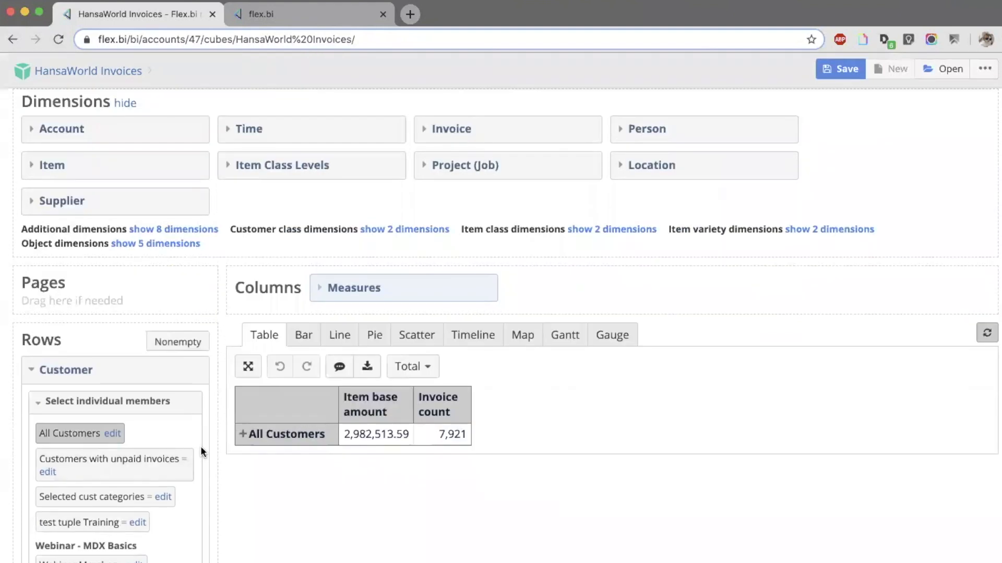
{"action": "left_click", "coordinate": [285, 433]}
{"action": "mouse_move", "coordinate": [360, 418]}
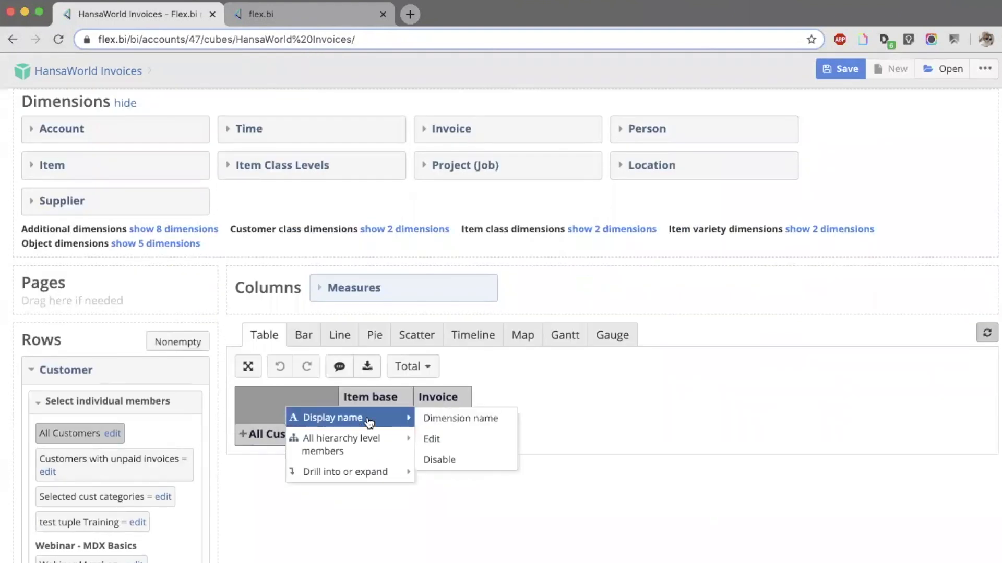
{"action": "left_click", "coordinate": [439, 437]}
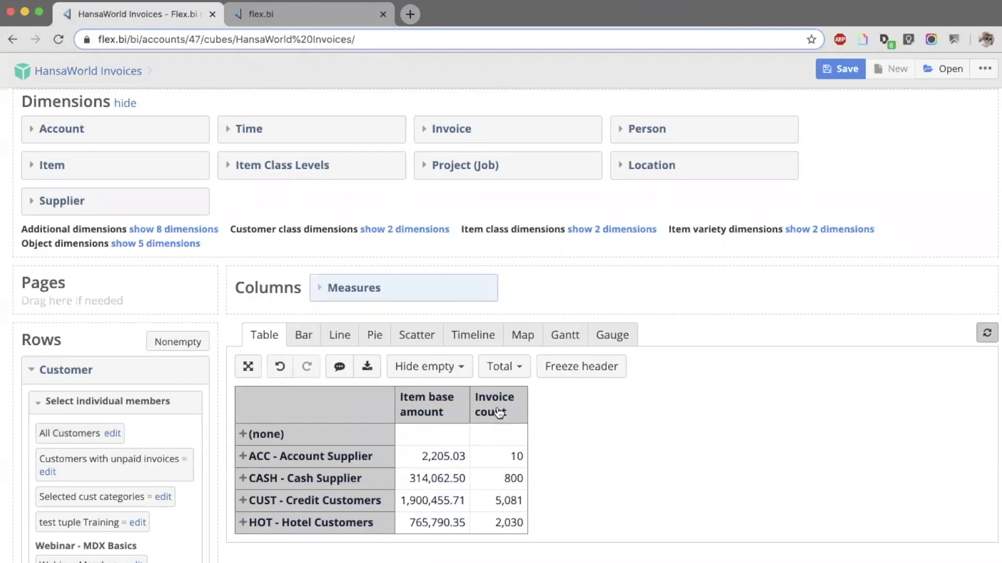
{"action": "left_click", "coordinate": [162, 341]}
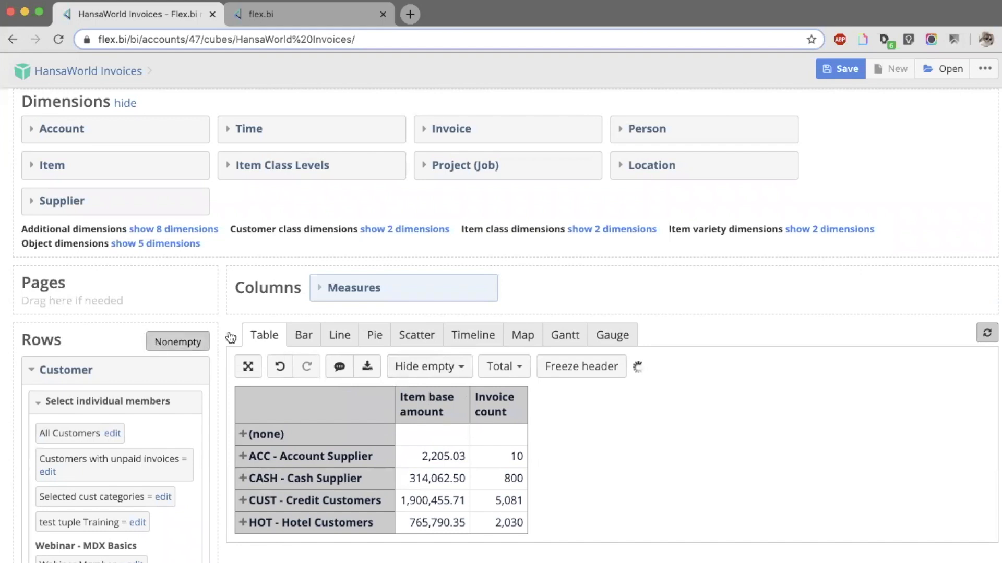
- Drill the Invoice count measure into Time by Year, and hide empty rows and columns
{"action": "left_click", "coordinate": [481, 399]}
{"action": "mouse_move", "coordinate": [557, 420]}
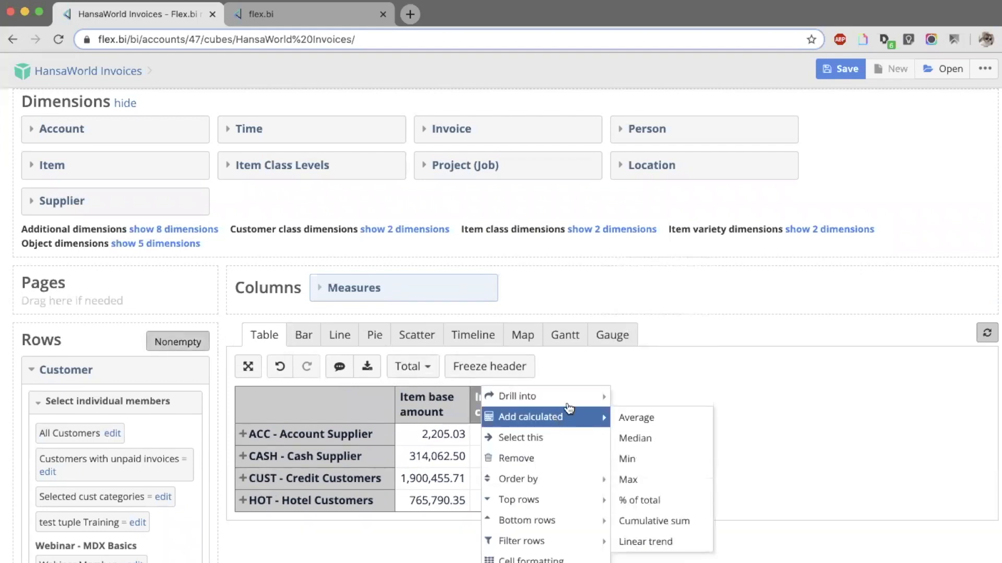
{"action": "mouse_move", "coordinate": [566, 397]}
{"action": "mouse_move", "coordinate": [680, 287]}
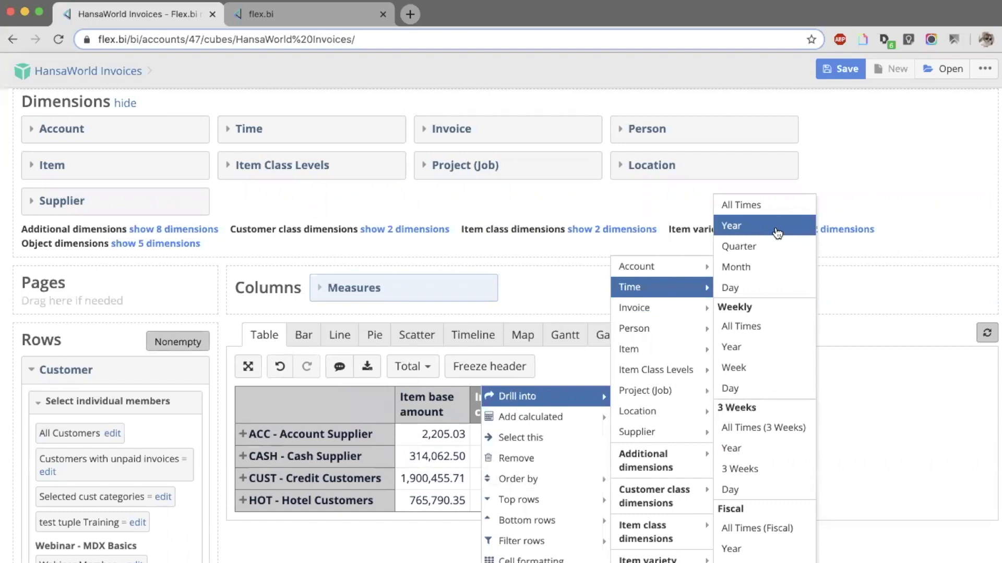
{"action": "left_click", "coordinate": [778, 230]}
{"action": "left_click", "coordinate": [438, 336]}
{"action": "left_click", "coordinate": [434, 350]}
{"action": "scroll", "coordinate": [477, 362], "scroll_direction": "down", "scroll_amount": 1}
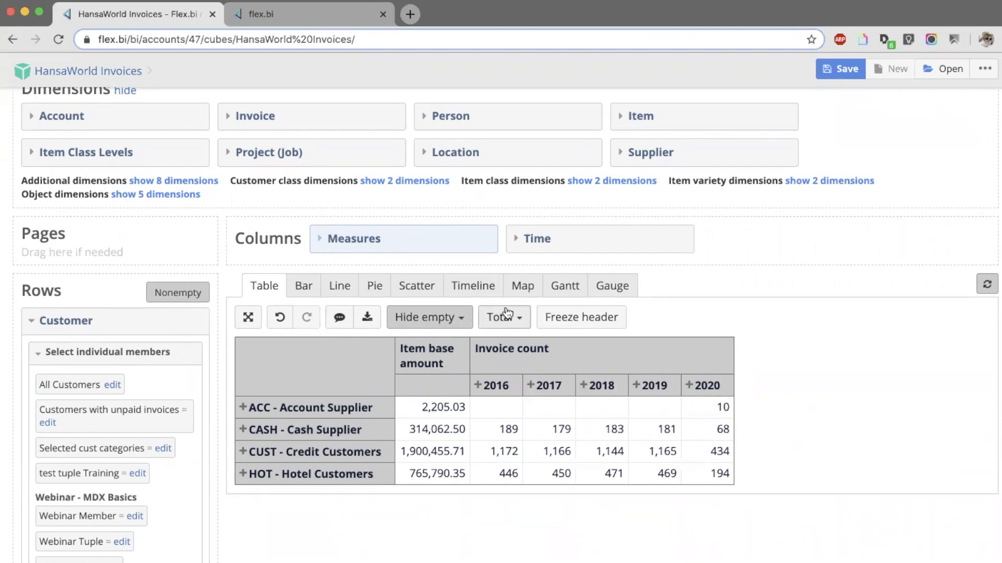
- Remove the drill into Time from the Invoice count measure
{"action": "left_click", "coordinate": [545, 347]}
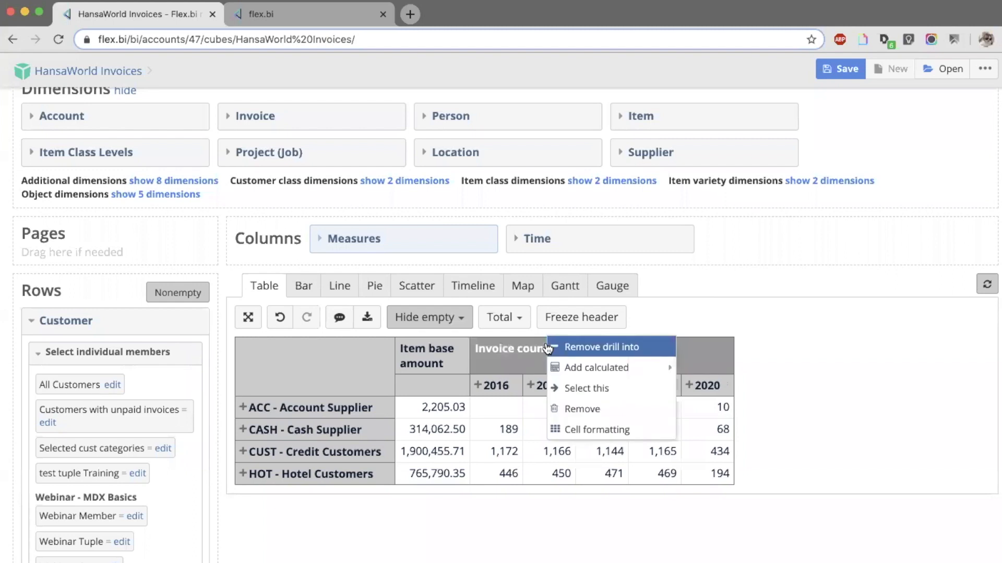
{"action": "left_click", "coordinate": [633, 348]}
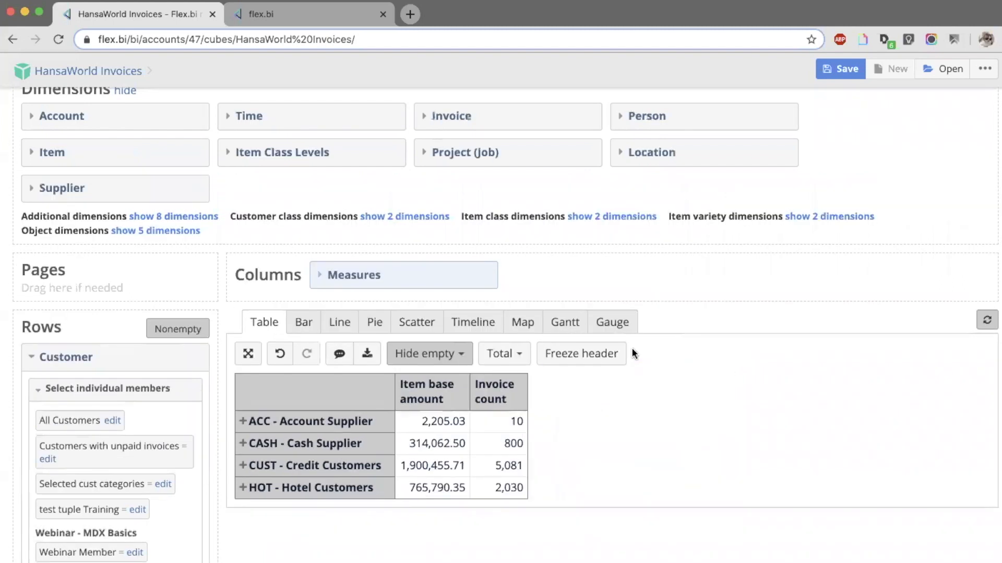
- Highlight the "Standard Calculated Measures" item in the PDF feature list, and return to the report in the browser
{"action": "key", "text": "super+Tab"}
{"action": "triple_click", "coordinate": [304, 339]}
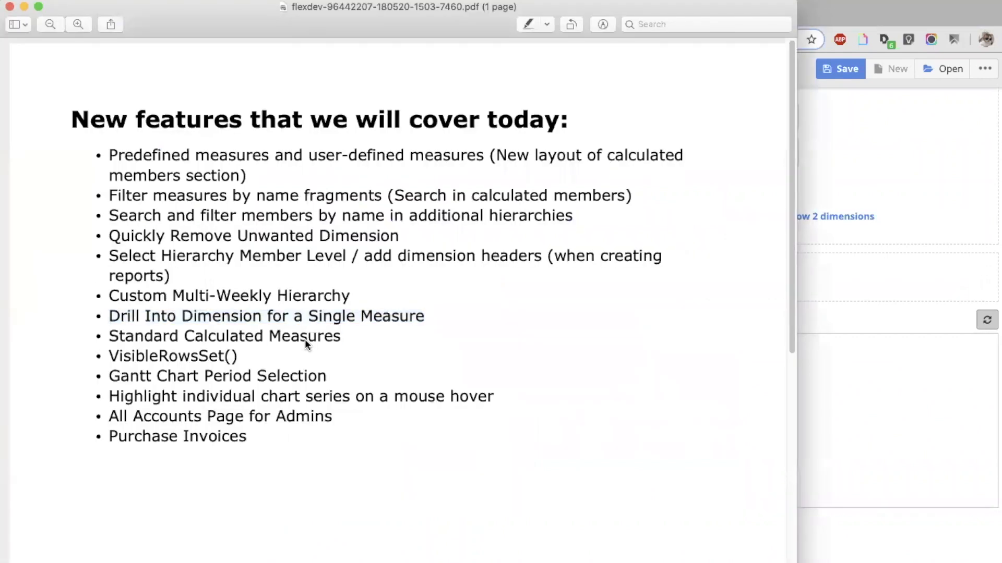
{"action": "key", "text": "super+Tab"}
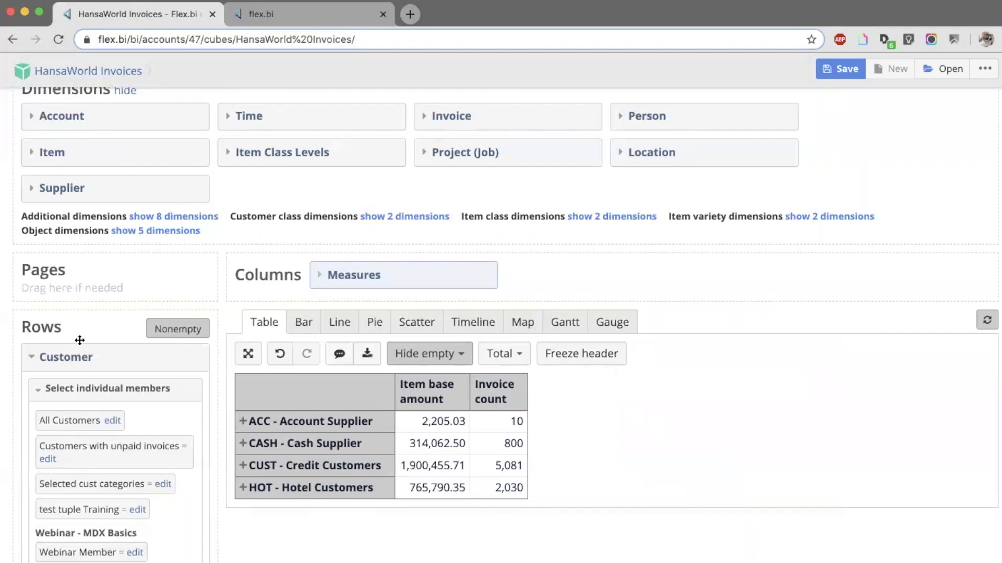
- Replace the Customer dimension with the Time dimension in the report rows
{"action": "left_click", "coordinate": [82, 358]}
{"action": "left_click_drag", "start_coordinate": [91, 400], "coordinate": [190, 232]}
{"action": "left_click_drag", "start_coordinate": [249, 178], "coordinate": [114, 400]}
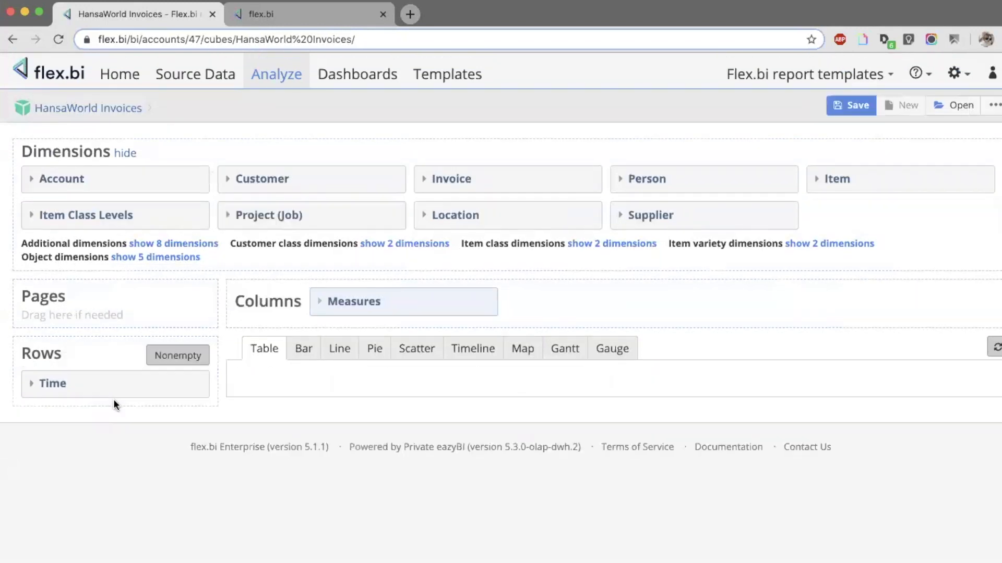
- Show all members of the Quarter level of the Time hierarchy in the rows
{"action": "left_click", "coordinate": [146, 392]}
{"action": "scroll", "coordinate": [100, 506], "scroll_direction": "down", "scroll_amount": 10}
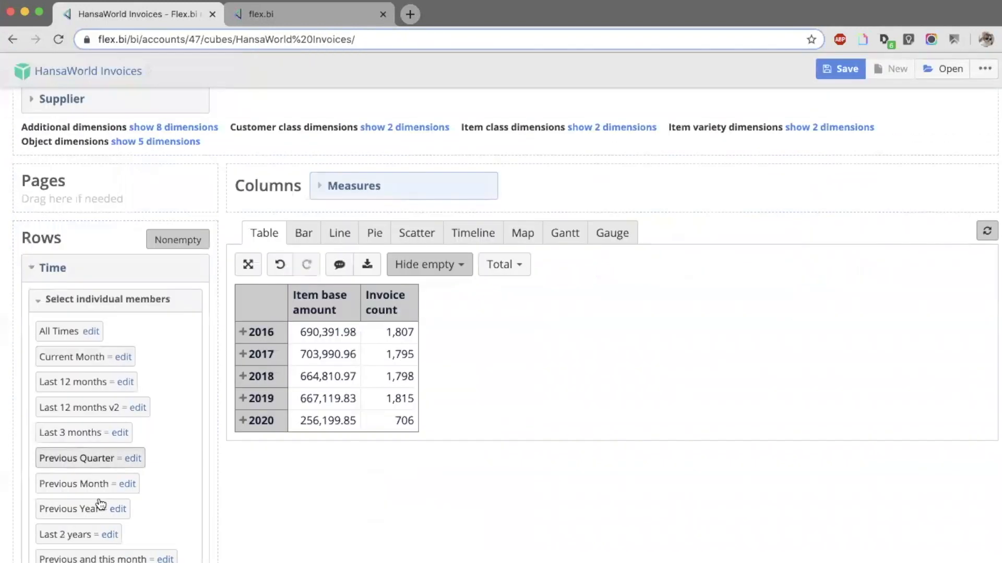
{"action": "scroll", "coordinate": [157, 261], "scroll_direction": "up", "scroll_amount": 10}
{"action": "left_click", "coordinate": [129, 424]}
{"action": "left_click", "coordinate": [279, 459]}
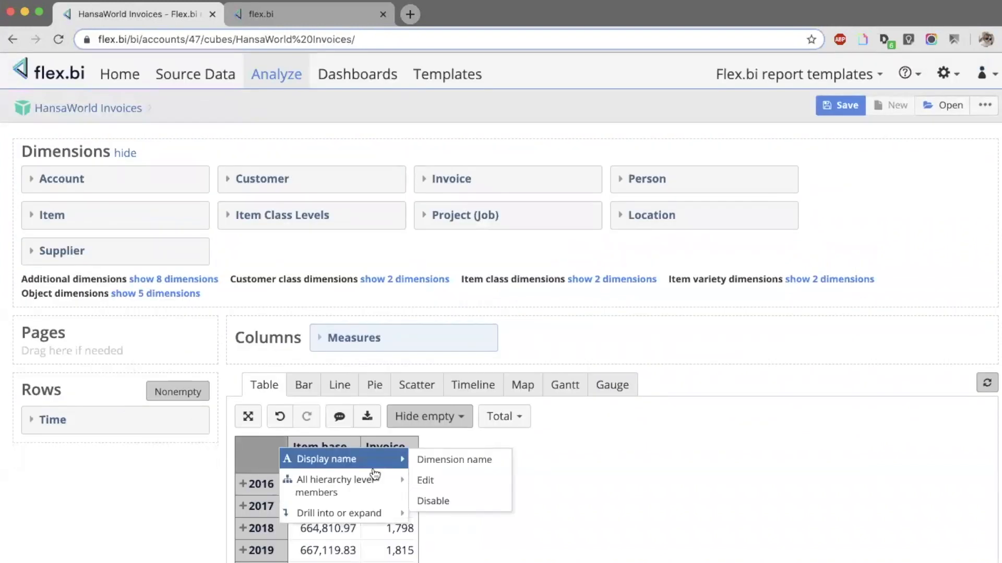
{"action": "mouse_move", "coordinate": [339, 485]}
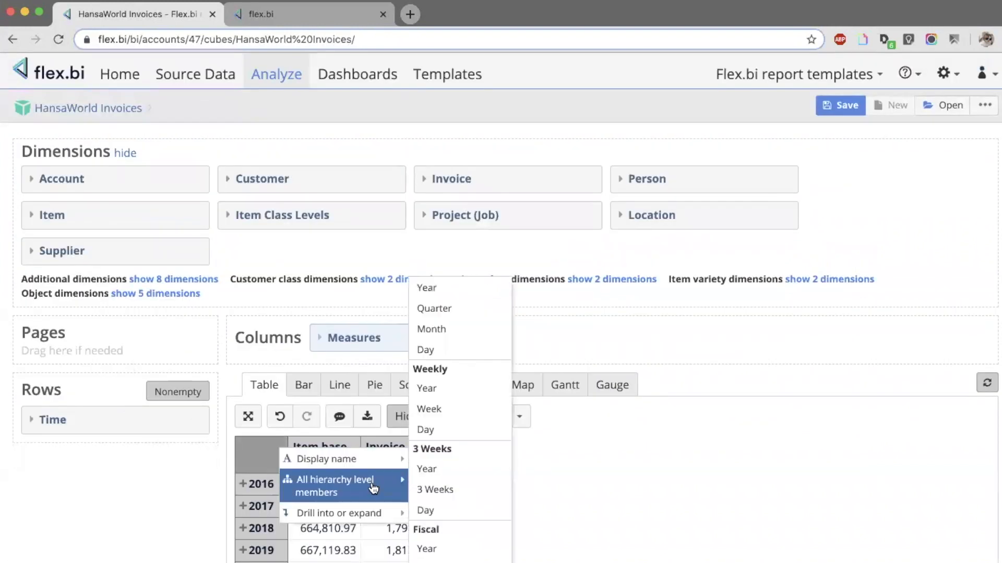
{"action": "left_click", "coordinate": [478, 308]}
{"action": "scroll", "coordinate": [479, 315], "scroll_direction": "down", "scroll_amount": 6}
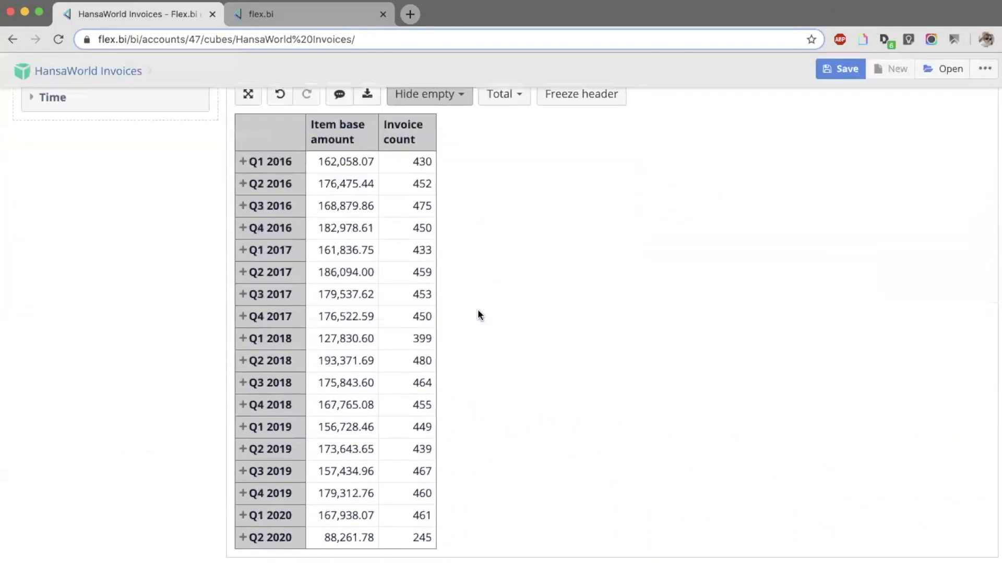
{"action": "scroll", "coordinate": [477, 309], "scroll_direction": "up", "scroll_amount": 1}
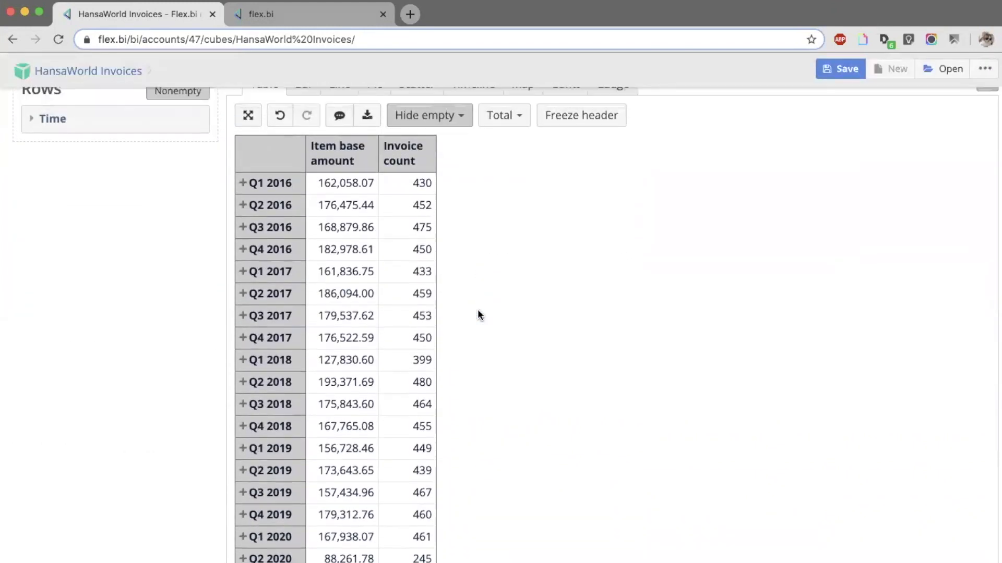
- Show the standard calculations that can be added for the Invoice count measure
{"action": "left_click", "coordinate": [409, 172]}
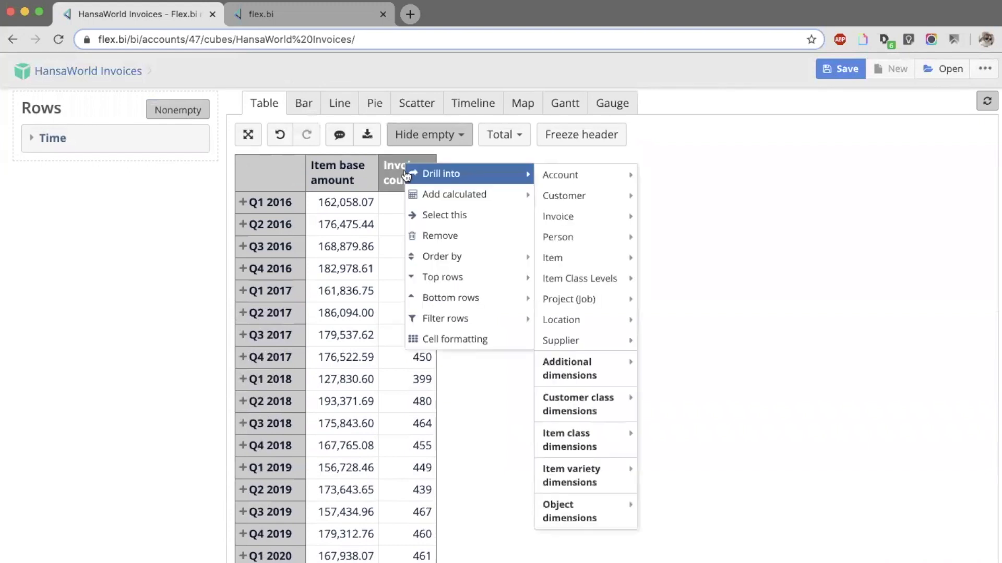
{"action": "mouse_move", "coordinate": [504, 196]}
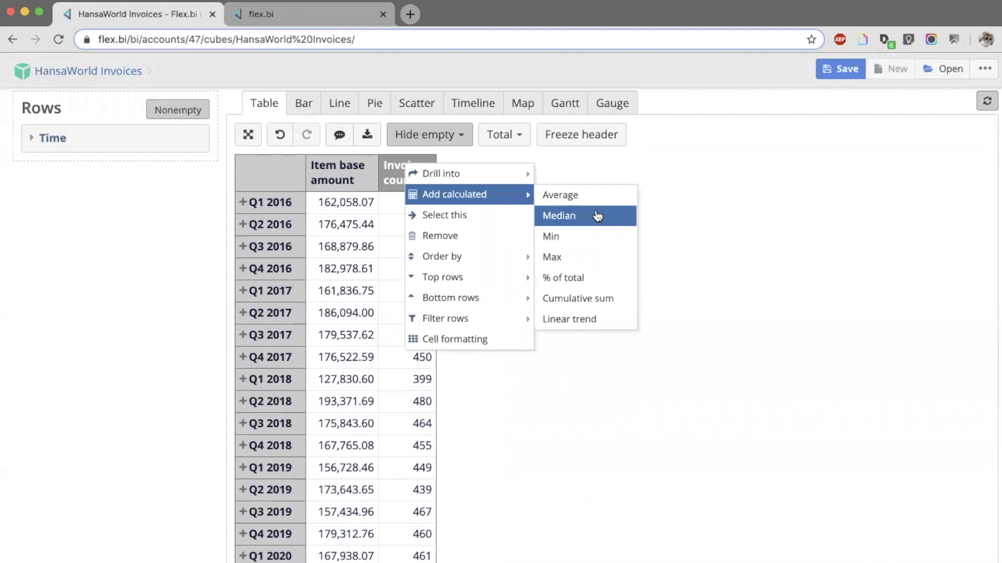
{"action": "left_click", "coordinate": [557, 390]}
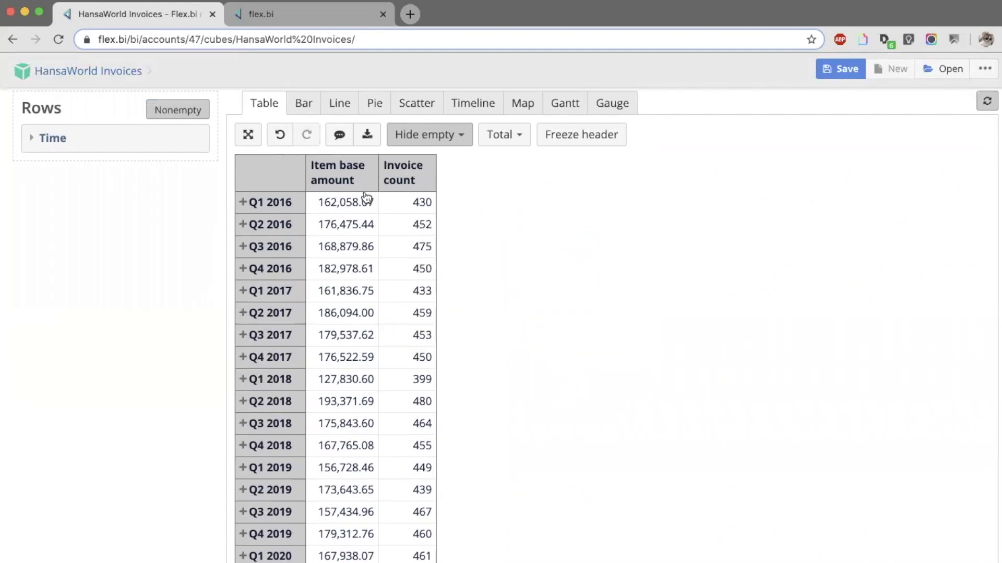
- Add the standard Average calculation for the Item base amount measure
{"action": "right_click", "coordinate": [347, 170]}
{"action": "mouse_move", "coordinate": [423, 190]}
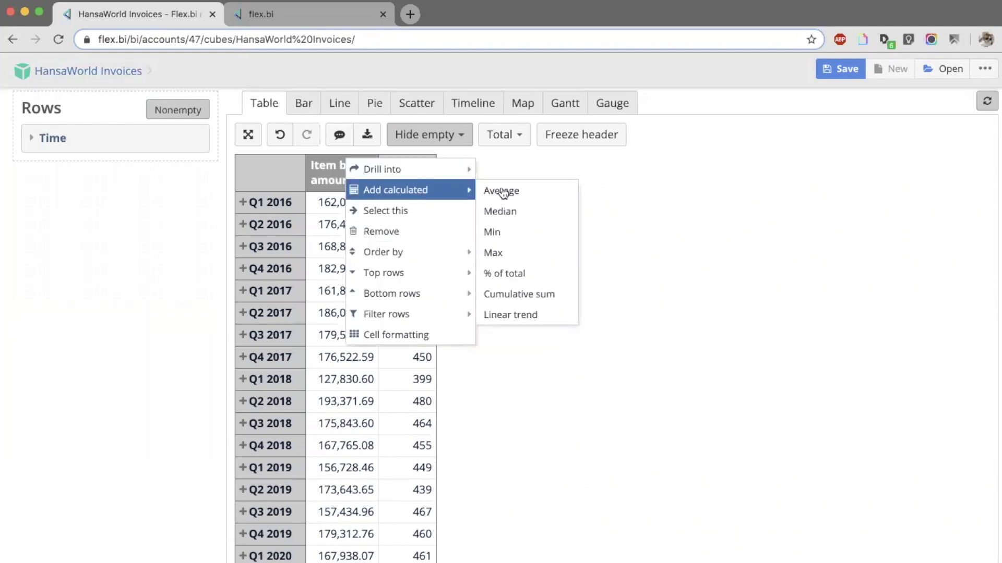
{"action": "left_click", "coordinate": [545, 192]}
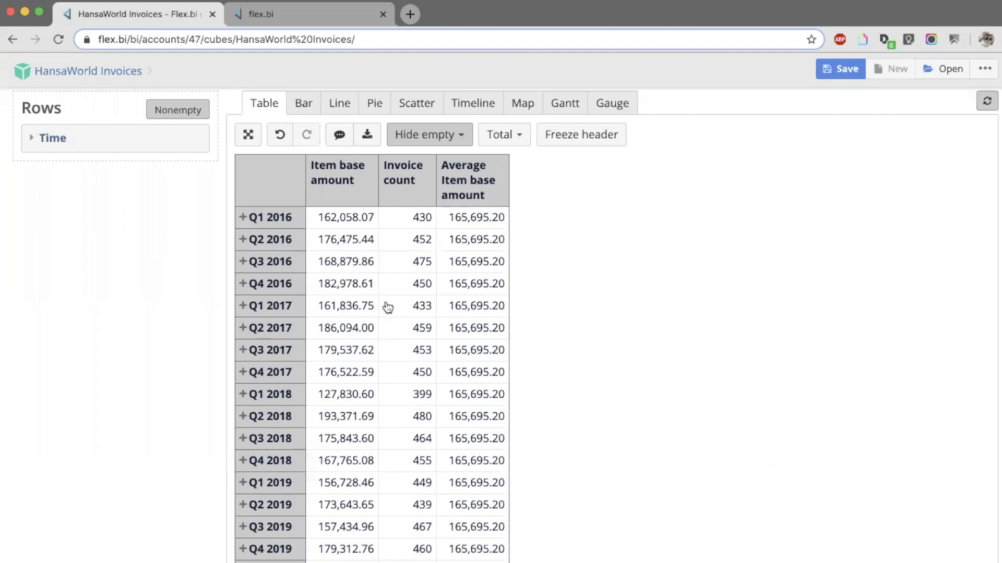
- Add the standard Linear trend calculation for the Item base amount measure
{"action": "left_click", "coordinate": [343, 179]}
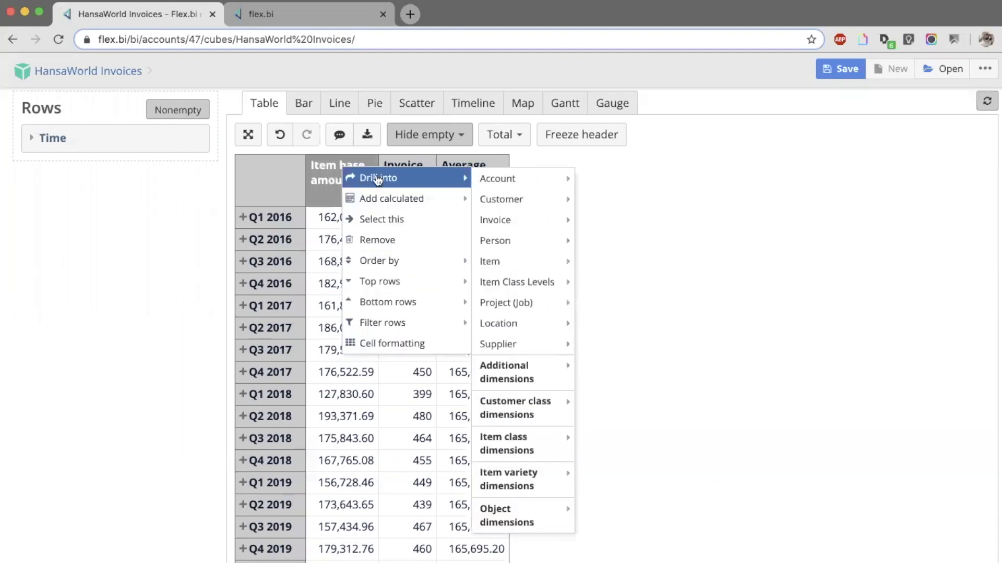
{"action": "mouse_move", "coordinate": [449, 198]}
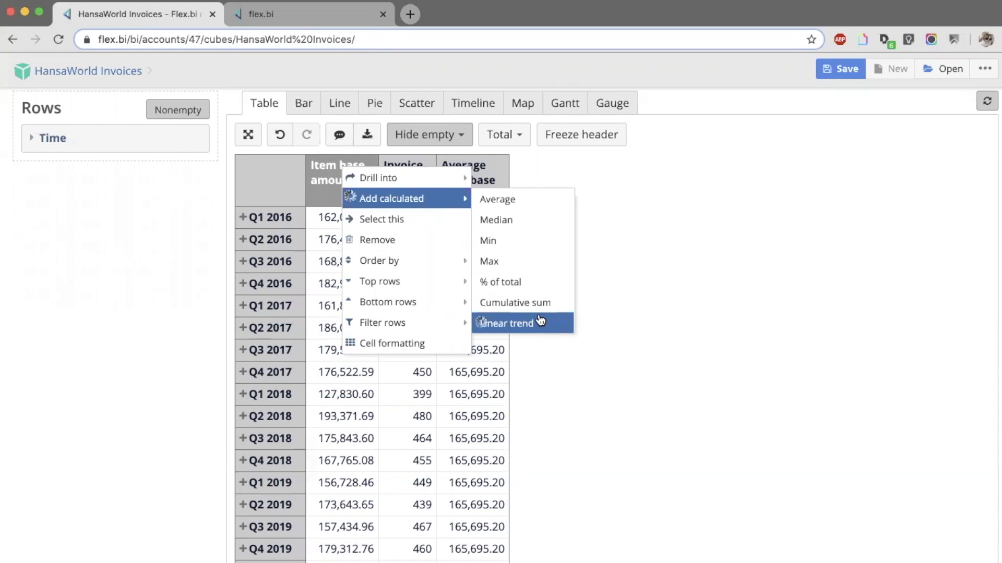
{"action": "left_click", "coordinate": [540, 321]}
{"action": "scroll", "coordinate": [522, 313], "scroll_direction": "up", "scroll_amount": 2}
{"action": "scroll", "coordinate": [426, 243], "scroll_direction": "down", "scroll_amount": 5}
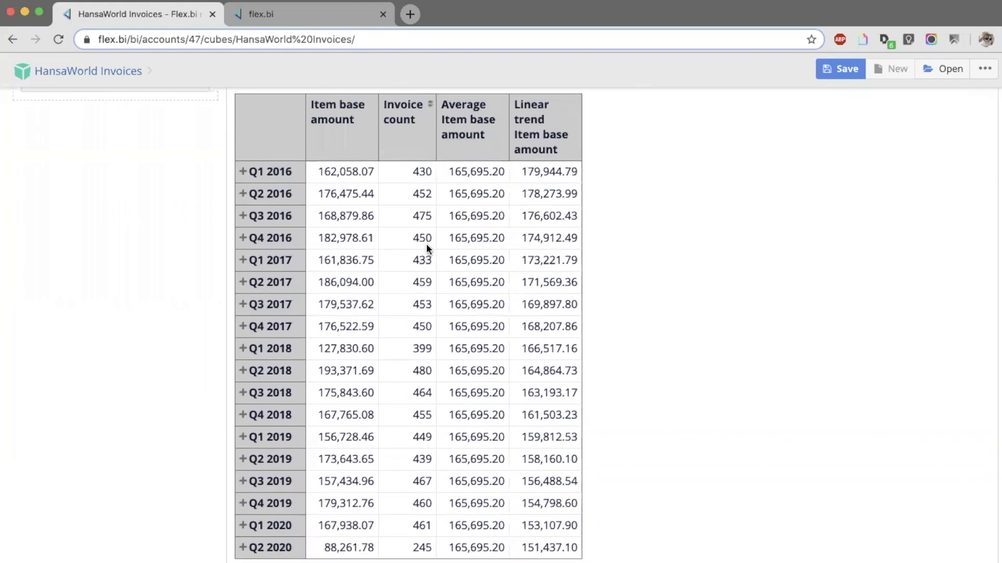
{"action": "scroll", "coordinate": [418, 237], "scroll_direction": "up", "scroll_amount": 3}
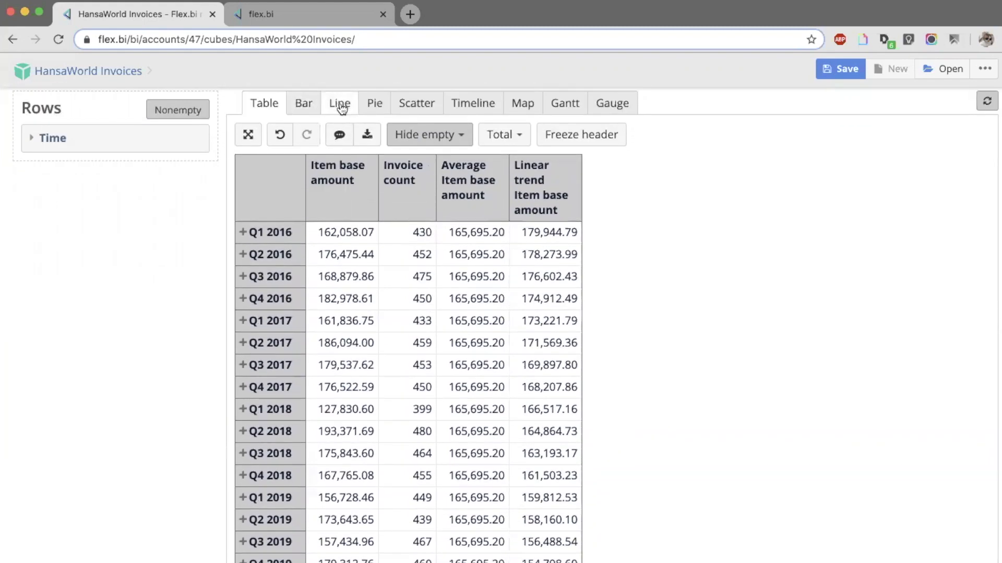
- View the average and linear trend of Item base amount in a line chart, and return to the table
{"action": "left_click", "coordinate": [348, 113]}
{"action": "scroll", "coordinate": [484, 267], "scroll_direction": "down", "scroll_amount": 6}
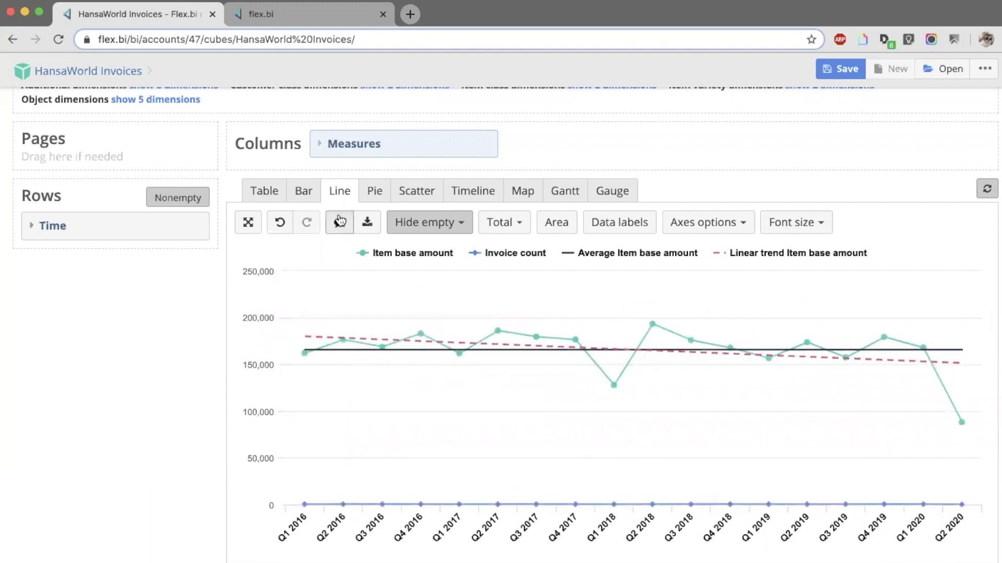
{"action": "left_click", "coordinate": [281, 194]}
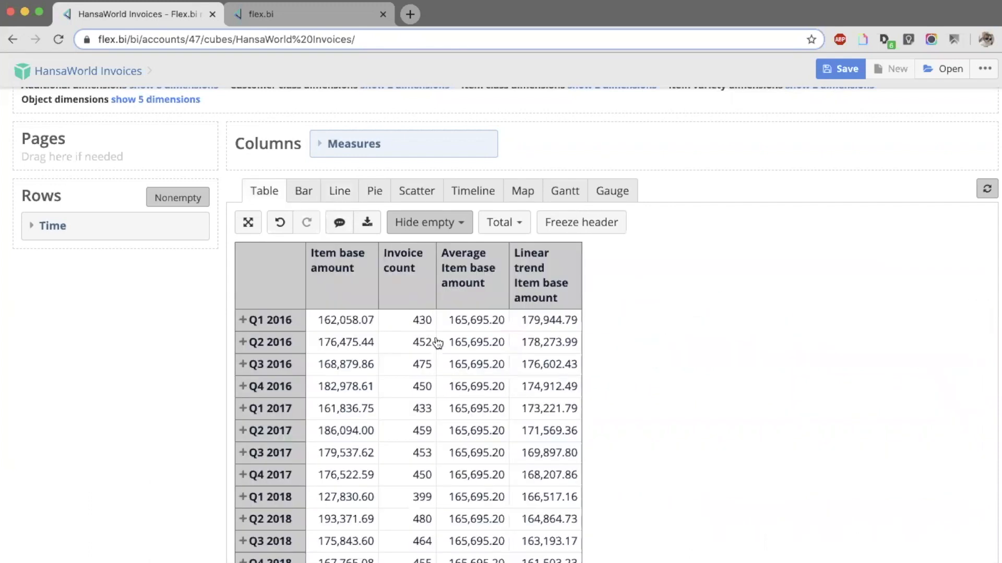
- Remove the incomplete Q2 2020 quarter from the report rows
{"action": "scroll", "coordinate": [438, 343], "scroll_direction": "down", "scroll_amount": 3}
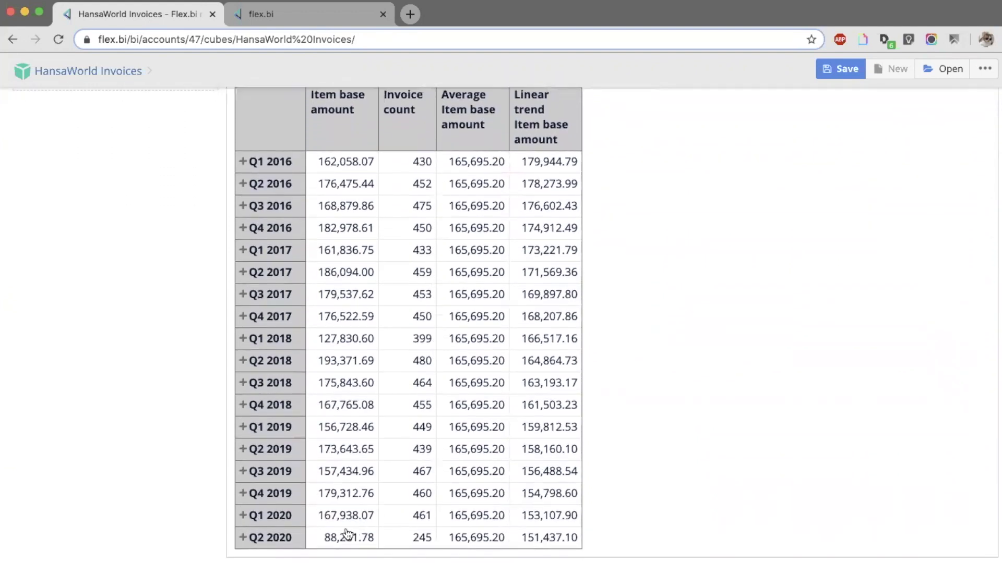
{"action": "left_click", "coordinate": [281, 538]}
{"action": "scroll", "coordinate": [282, 540], "scroll_direction": "down", "scroll_amount": 2}
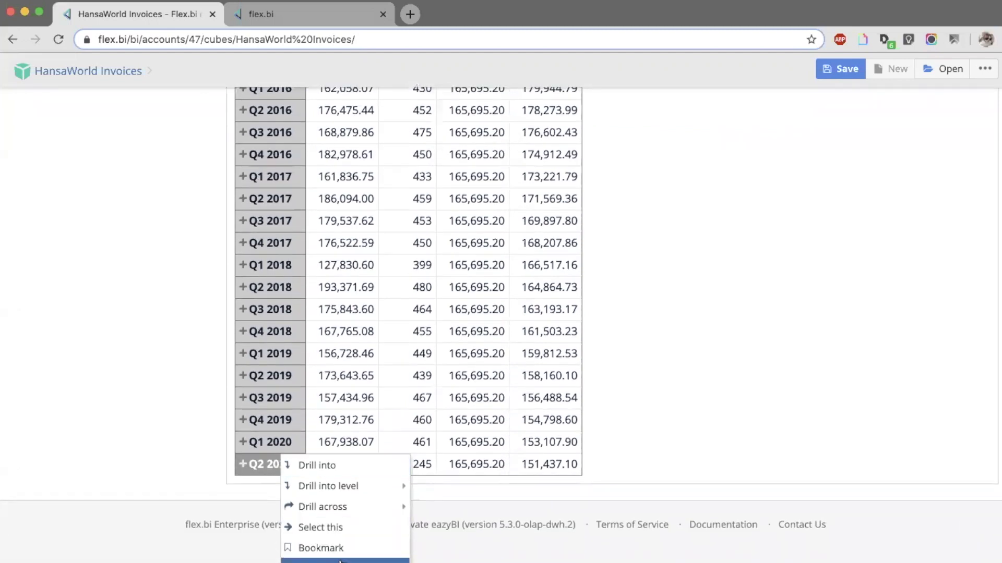
{"action": "left_click", "coordinate": [226, 467]}
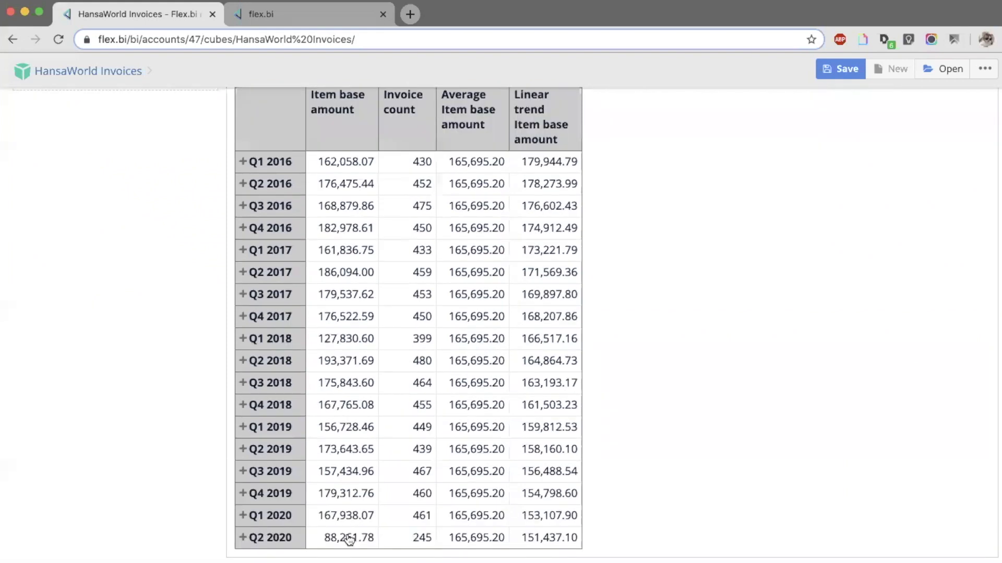
{"action": "scroll", "coordinate": [349, 539], "scroll_direction": "up", "scroll_amount": 2}
{"action": "scroll", "coordinate": [349, 539], "scroll_direction": "down", "scroll_amount": 1}
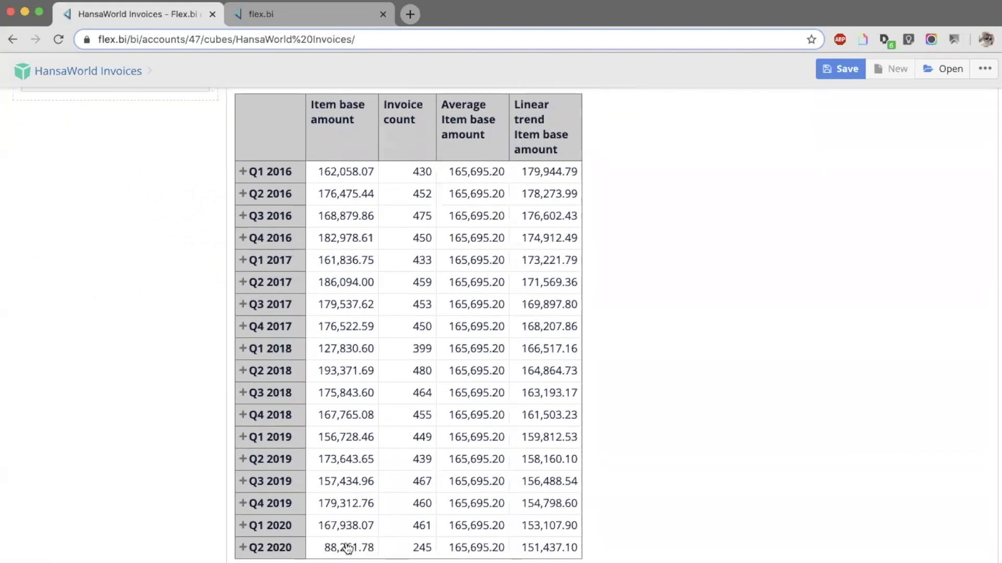
{"action": "scroll", "coordinate": [291, 548], "scroll_direction": "down", "scroll_amount": 1}
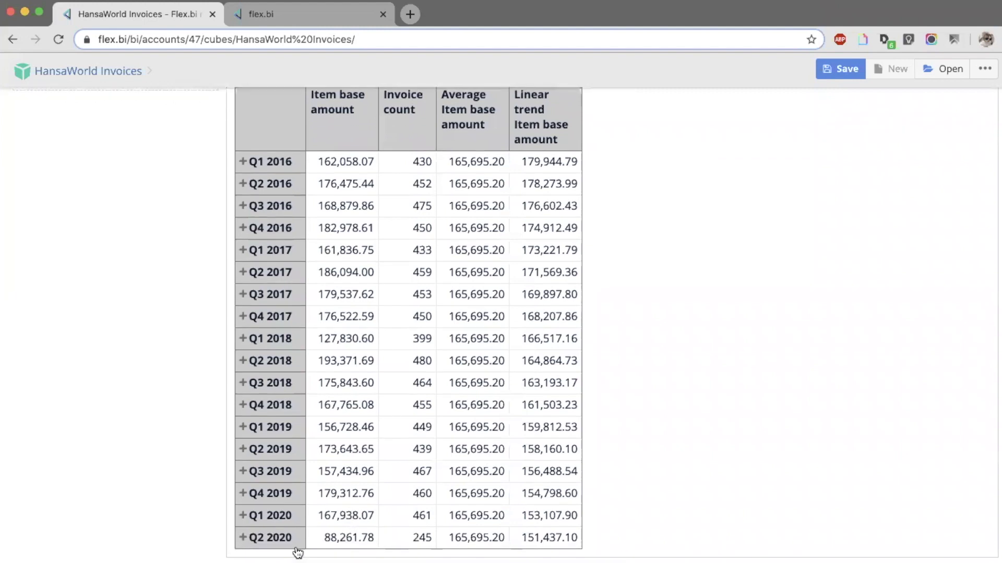
{"action": "left_click", "coordinate": [285, 553]}
{"action": "scroll", "coordinate": [290, 547], "scroll_direction": "down", "scroll_amount": 3}
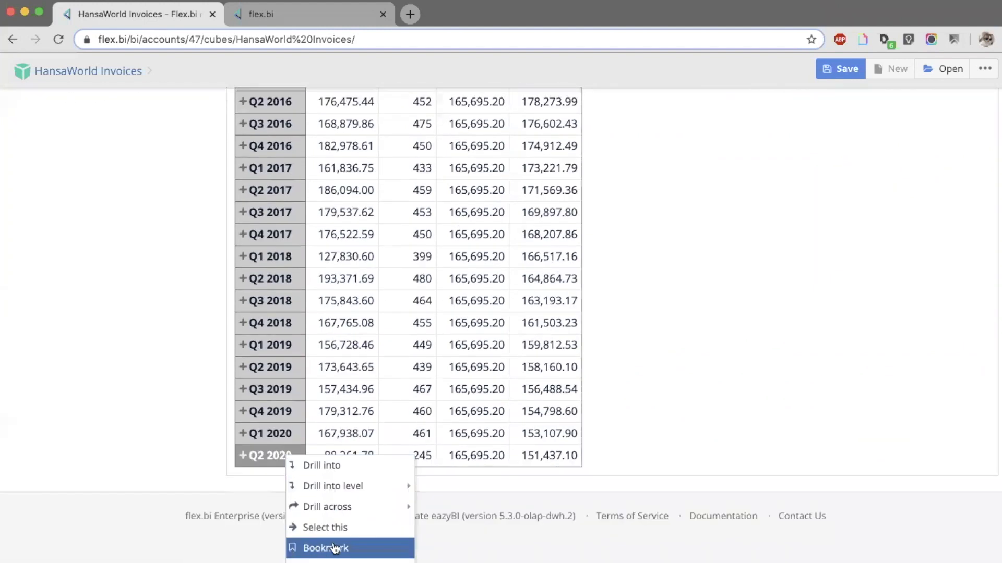
{"action": "left_click", "coordinate": [351, 562]}
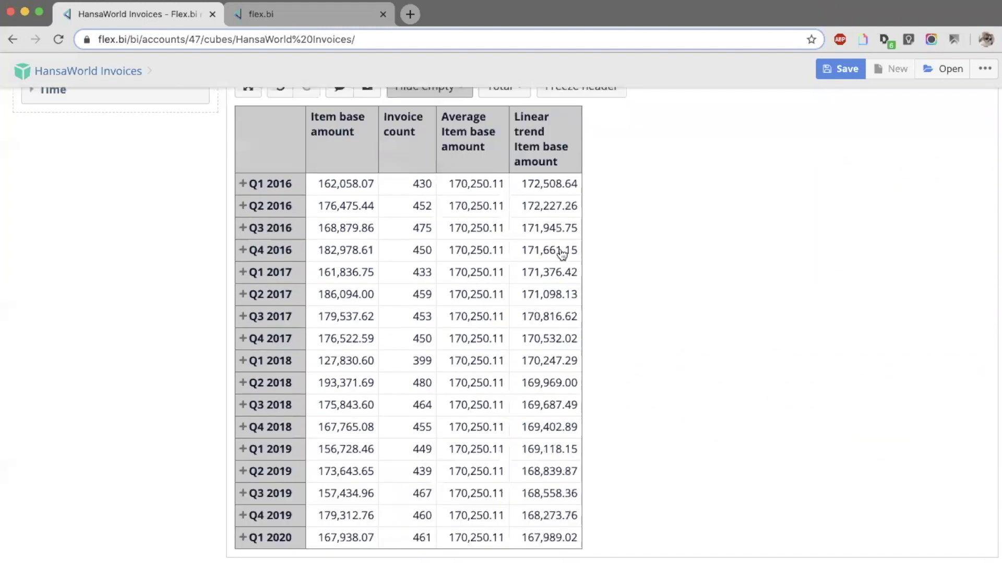
- Examine the line chart again with the last quarter excluded, and switch back to the table view
{"action": "scroll", "coordinate": [534, 224], "scroll_direction": "up", "scroll_amount": 3}
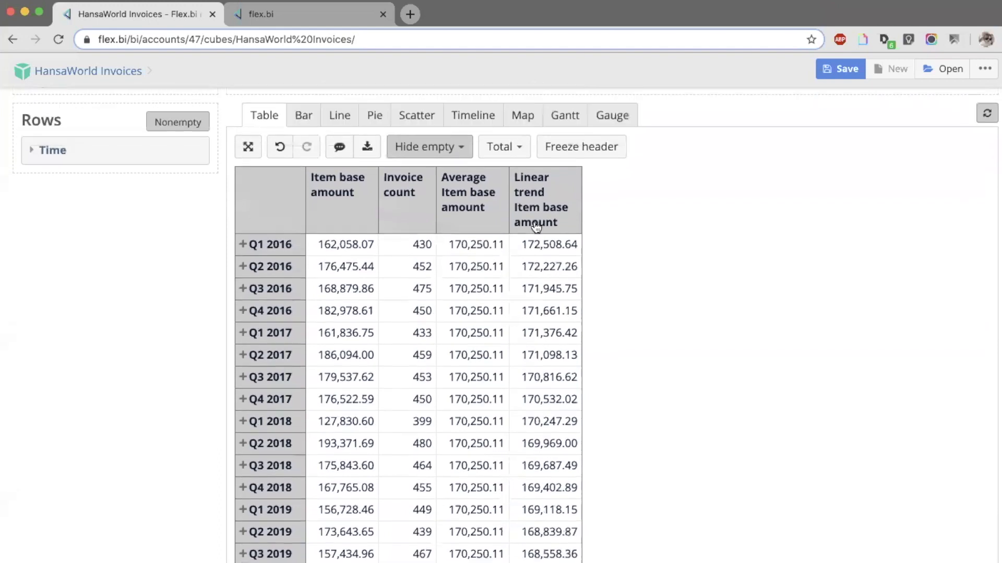
{"action": "left_click", "coordinate": [337, 150]}
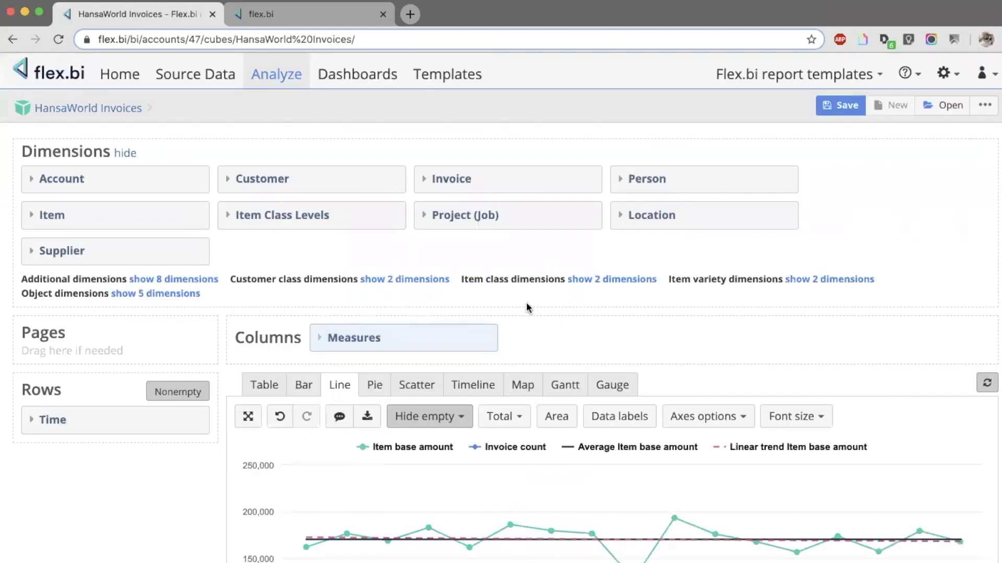
{"action": "scroll", "coordinate": [526, 302], "scroll_direction": "down", "scroll_amount": 4}
{"action": "scroll", "coordinate": [526, 304], "scroll_direction": "down", "scroll_amount": 2}
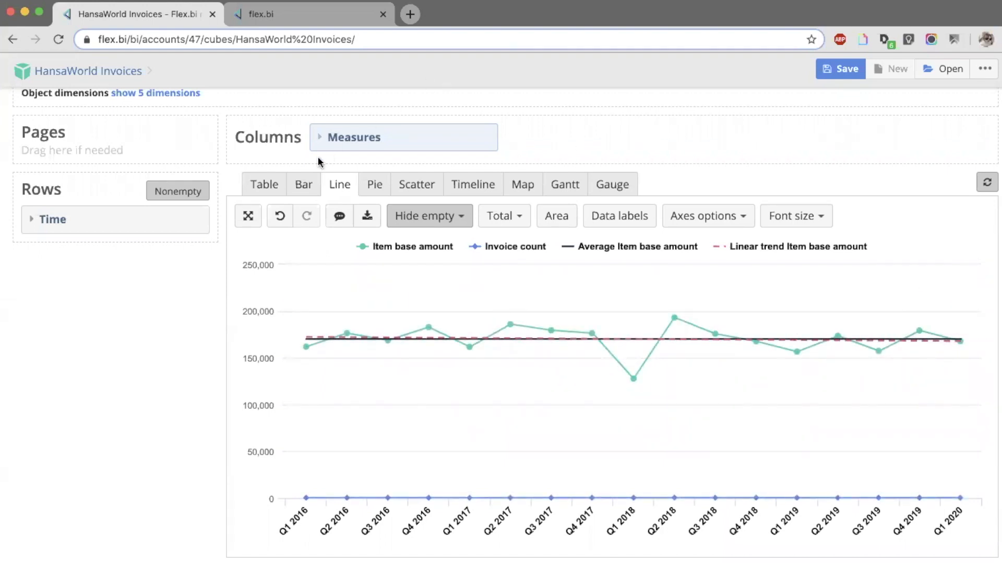
{"action": "left_click", "coordinate": [277, 182]}
{"action": "scroll", "coordinate": [613, 346], "scroll_direction": "down", "scroll_amount": 2}
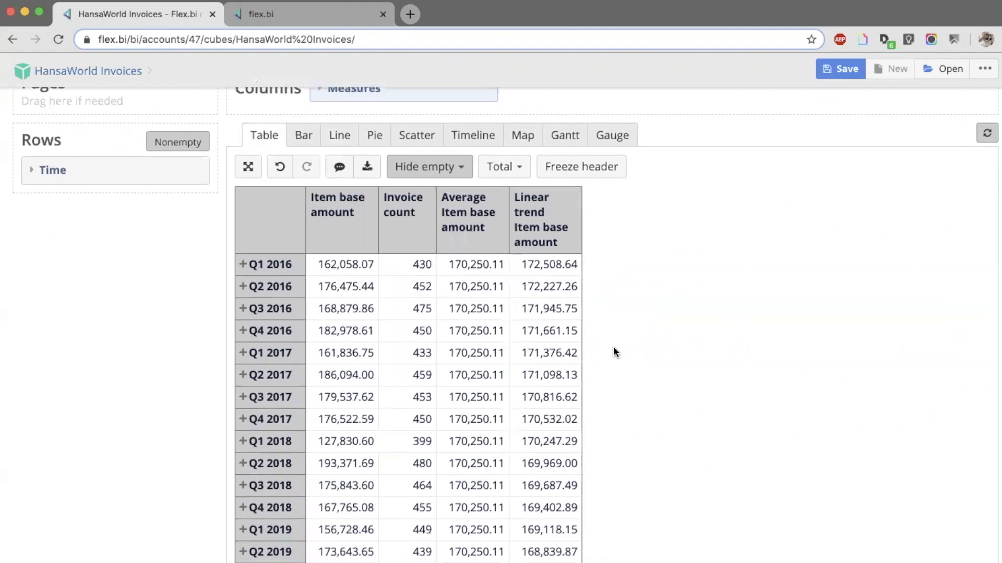
{"action": "scroll", "coordinate": [613, 351], "scroll_direction": "down", "scroll_amount": 1}
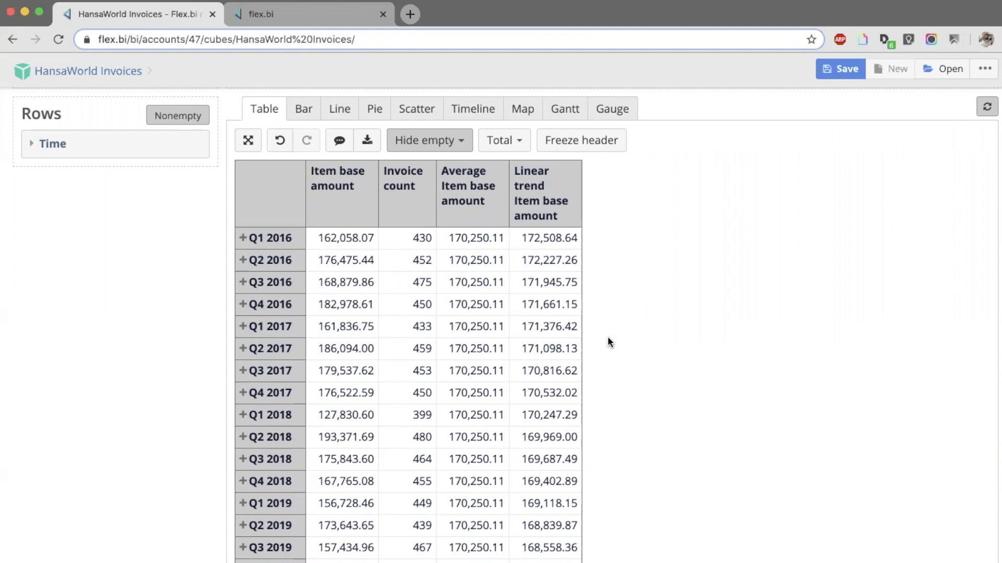
- Highlight the "VisibleRowsSet()" item in the PDF feature list, and return to the report in the browser
{"action": "key", "text": "super+Tab"}
{"action": "double_click", "coordinate": [210, 356]}
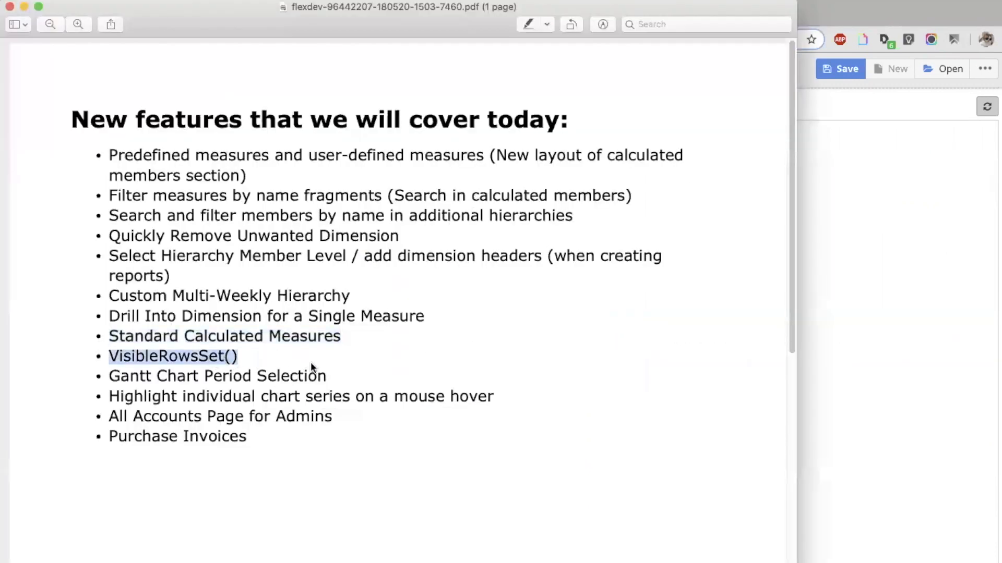
{"action": "key", "text": "super+Tab"}
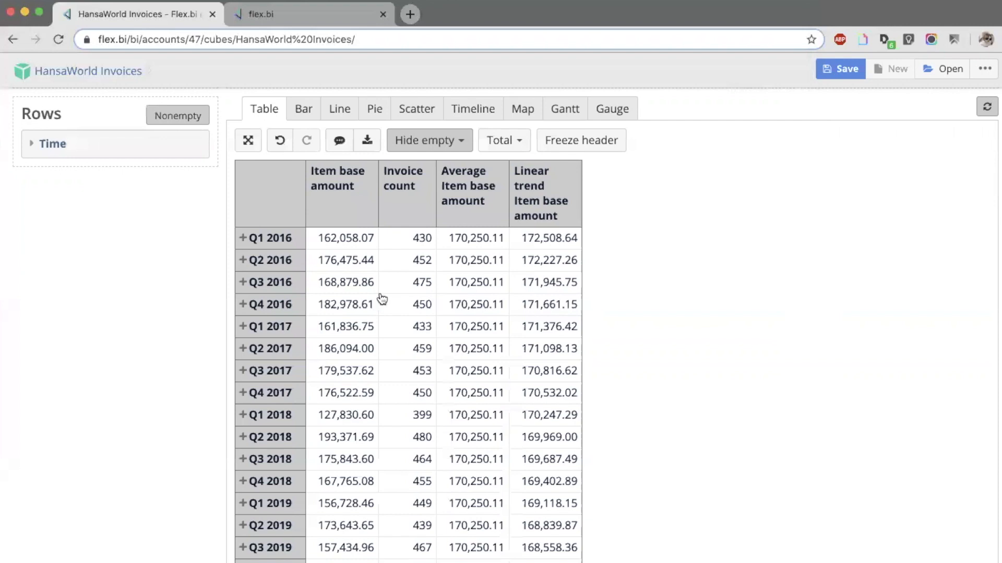
- Open the Linear trend Item base amount measure's standard calculation for editing
{"action": "left_click", "coordinate": [534, 186]}
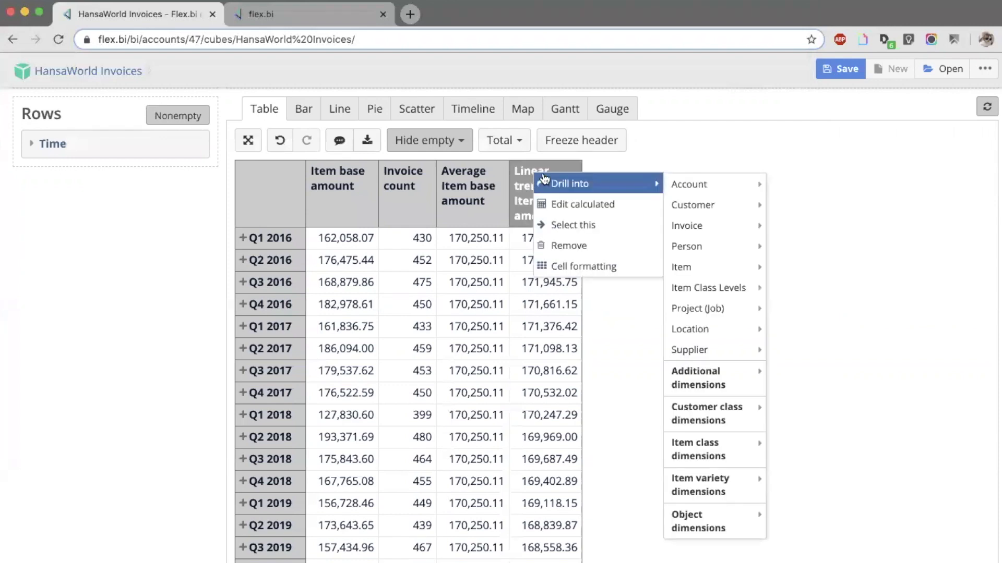
{"action": "left_click", "coordinate": [548, 185]}
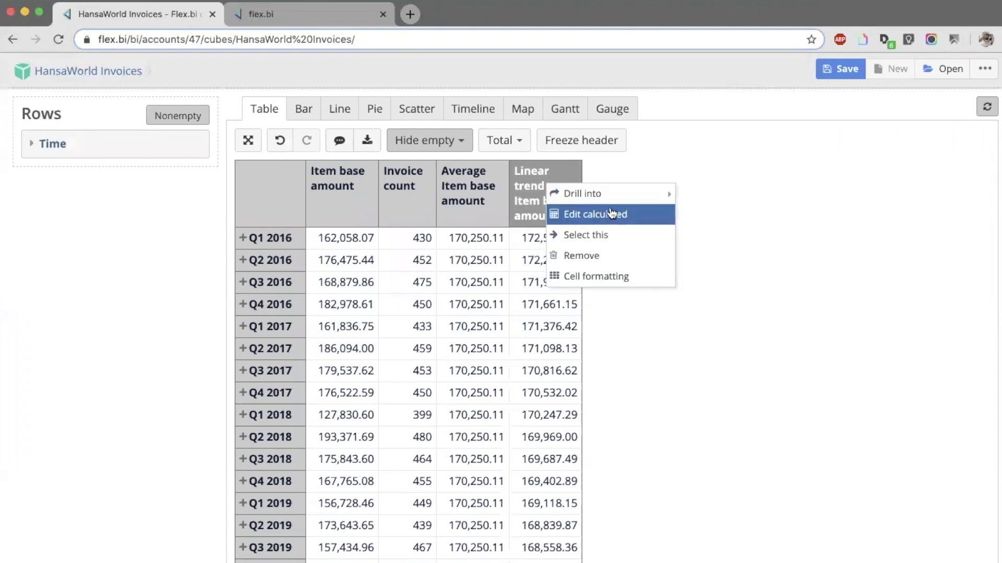
{"action": "left_click", "coordinate": [639, 164]}
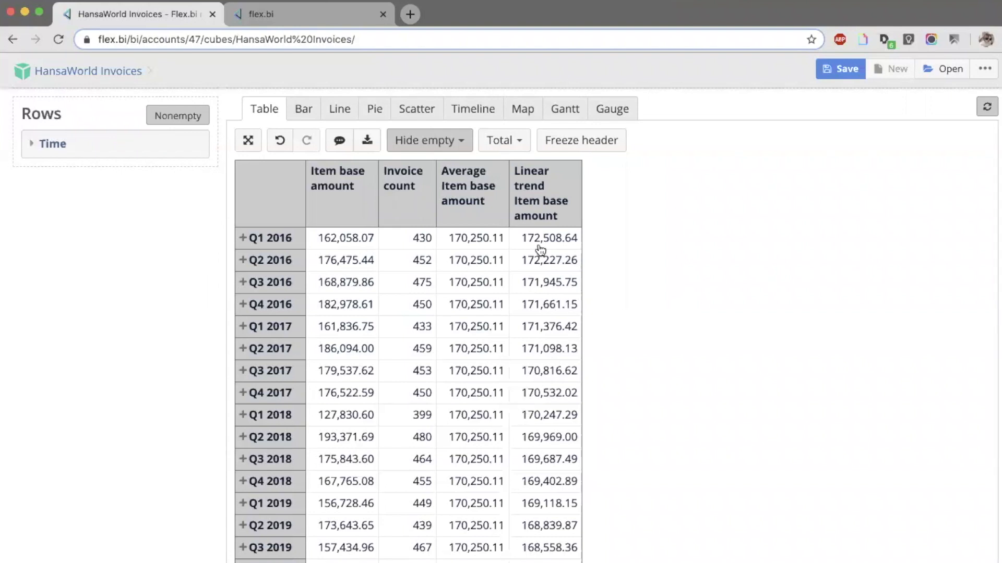
{"action": "left_click", "coordinate": [534, 208]}
{"action": "left_click", "coordinate": [570, 191]}
{"action": "left_click", "coordinate": [598, 224]}
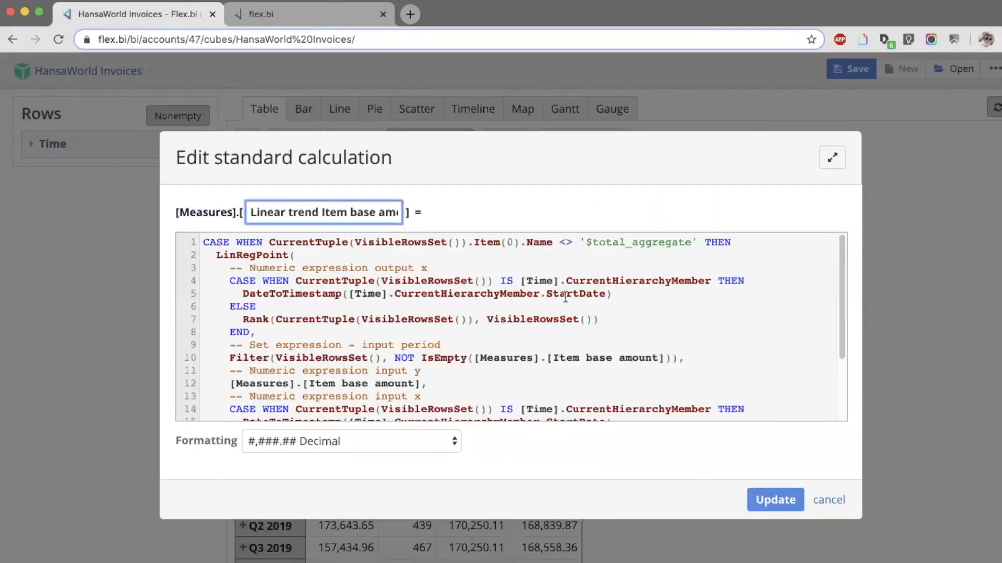
- Examine the linear trend formula and where it uses the VisibleRowsSet function
{"action": "scroll", "coordinate": [565, 298], "scroll_direction": "down", "scroll_amount": 3}
{"action": "double_click", "coordinate": [516, 360]}
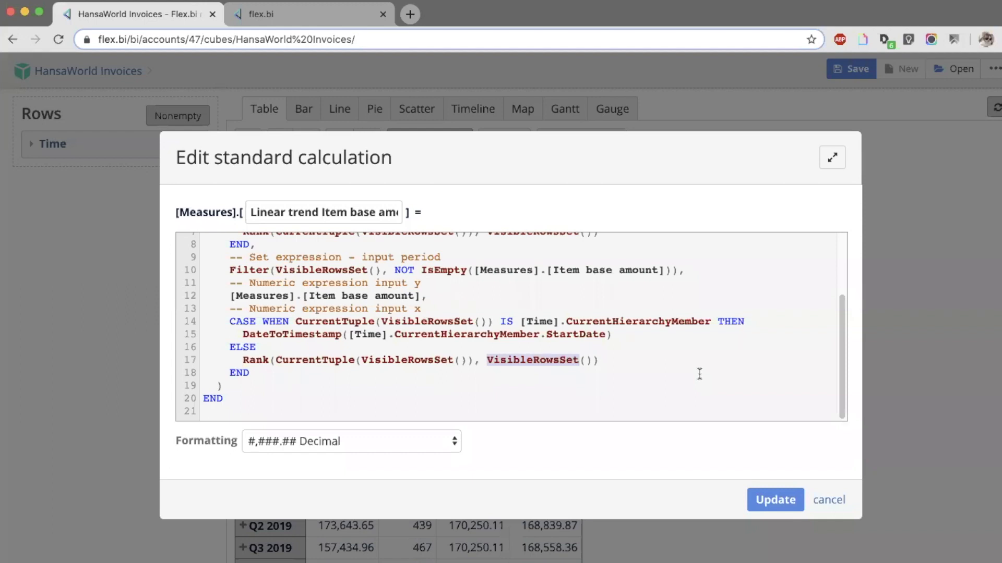
{"action": "scroll", "coordinate": [699, 374], "scroll_direction": "up", "scroll_amount": 3}
{"action": "scroll", "coordinate": [699, 374], "scroll_direction": "down", "scroll_amount": 3}
{"action": "left_click", "coordinate": [458, 361]}
{"action": "left_click", "coordinate": [399, 372]}
{"action": "left_click_drag", "start_coordinate": [273, 415], "coordinate": [214, 190]}
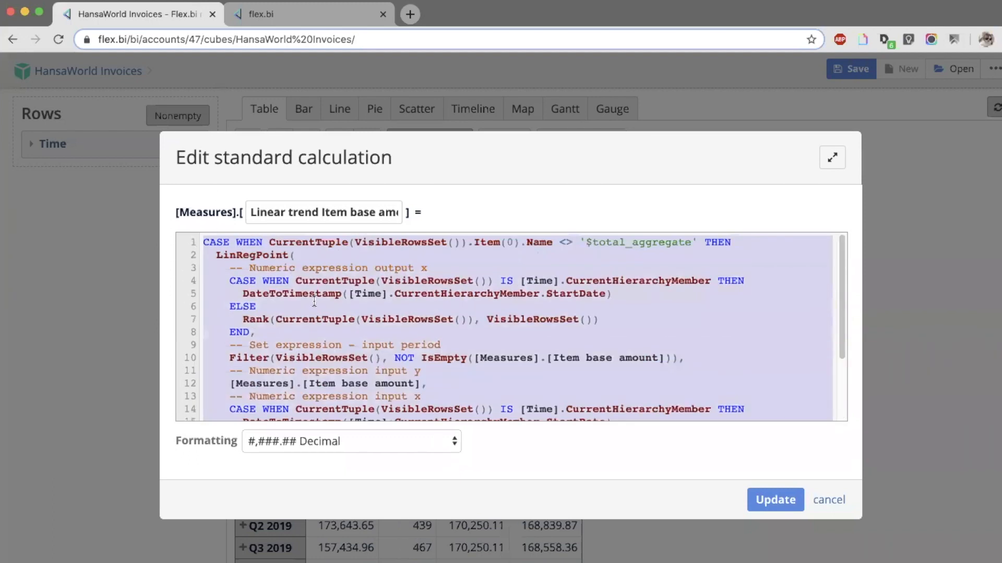
{"action": "left_click", "coordinate": [315, 302]}
{"action": "scroll", "coordinate": [315, 302], "scroll_direction": "down", "scroll_amount": 3}
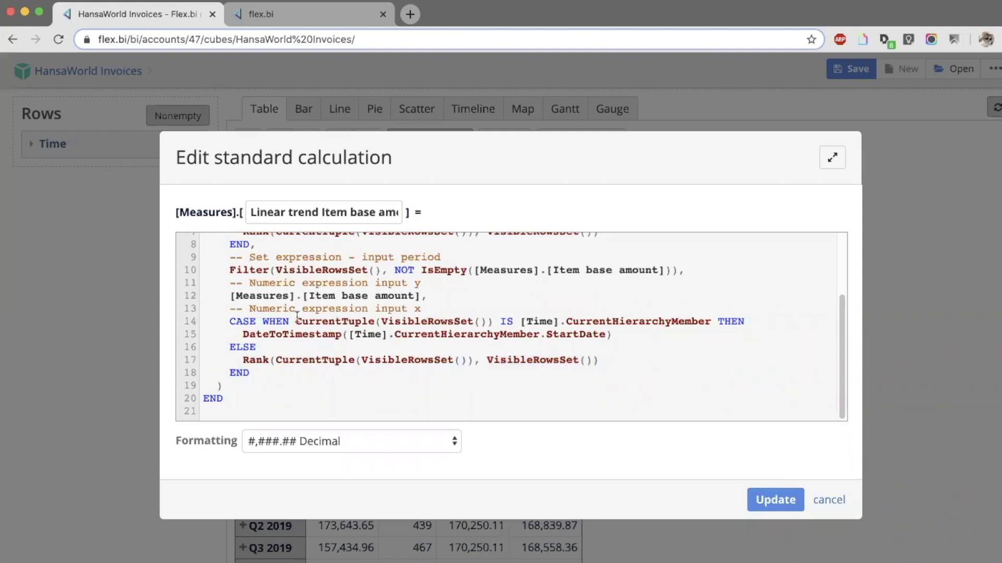
{"action": "left_click_drag", "start_coordinate": [254, 391], "coordinate": [197, 30]}
{"action": "left_click", "coordinate": [380, 304]}
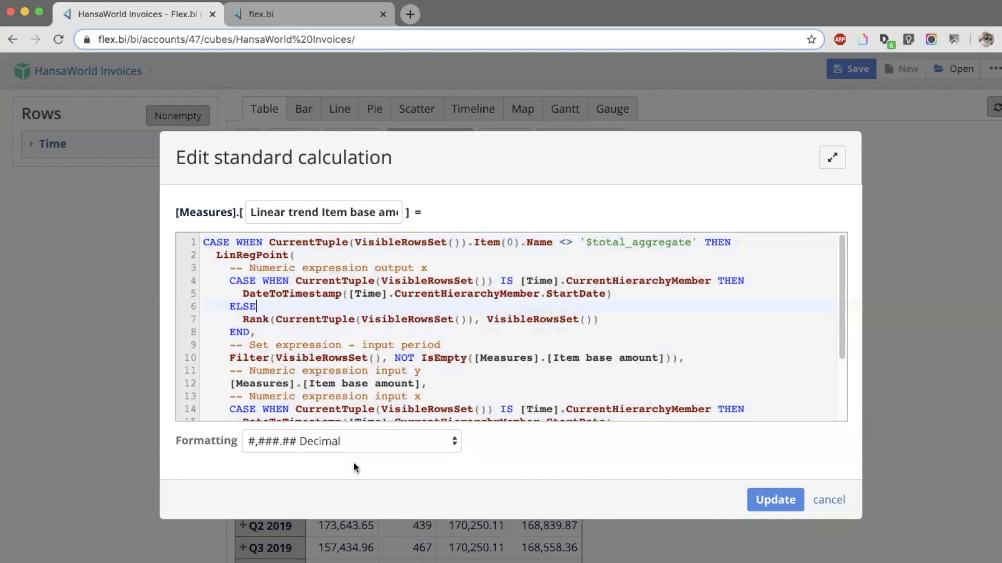
- Check the calculation's formatting options, and leave the formula editor without updating the measure
{"action": "left_click", "coordinate": [363, 444]}
{"action": "left_click", "coordinate": [507, 352]}
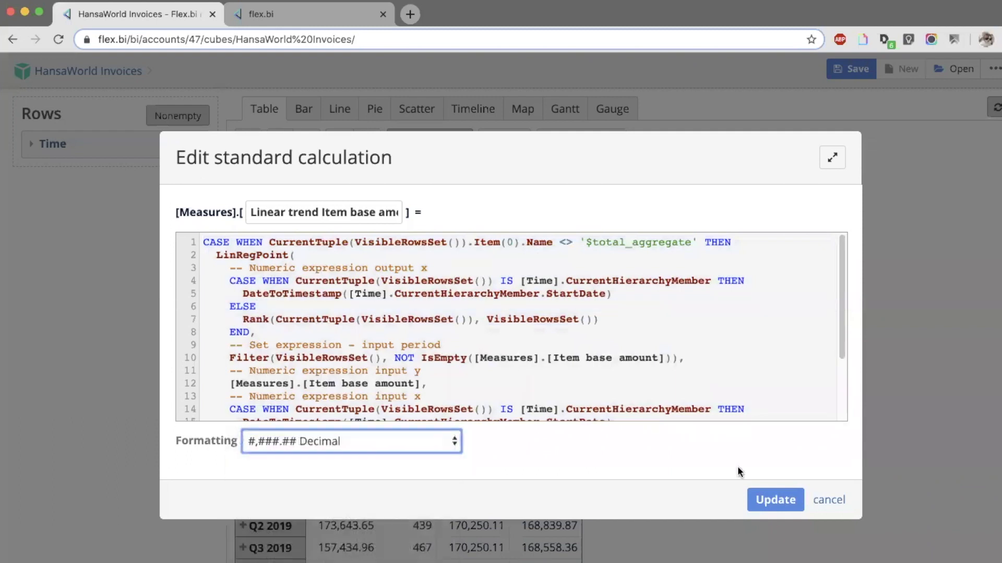
{"action": "left_click", "coordinate": [828, 497]}
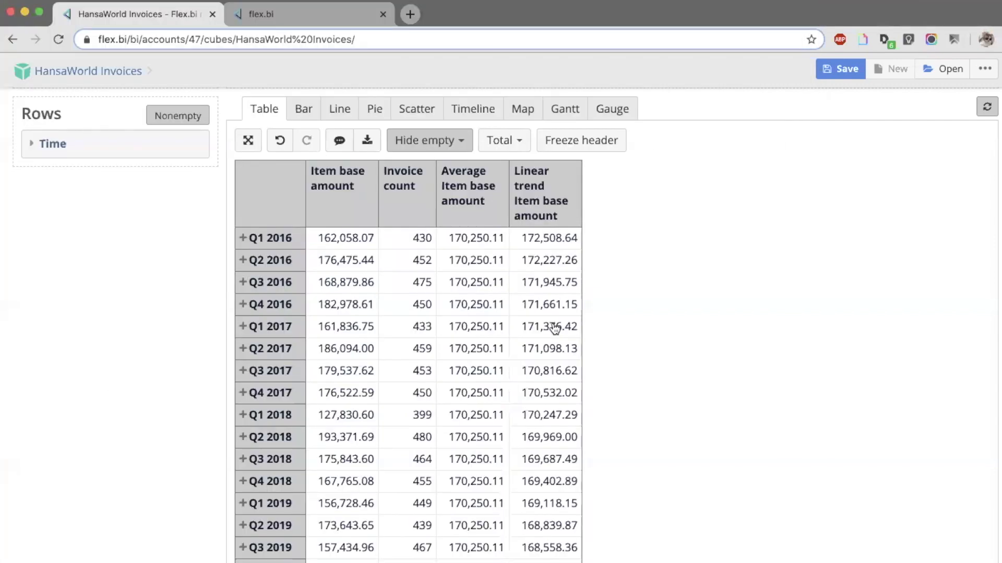
- Check the standard calculations available for the Item base amount measure without adding one
{"action": "left_click", "coordinate": [355, 195]}
{"action": "mouse_move", "coordinate": [459, 213]}
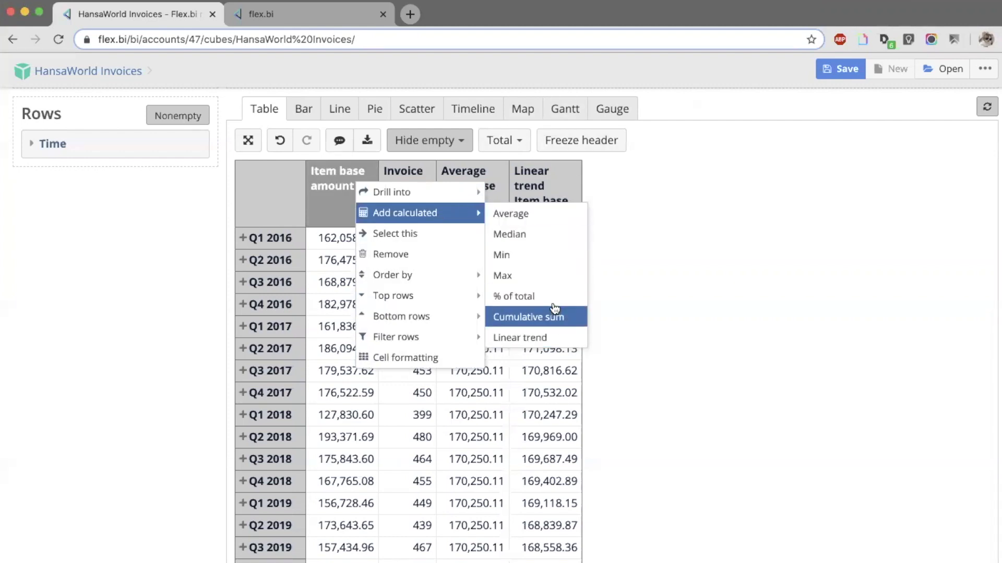
{"action": "left_click", "coordinate": [633, 274]}
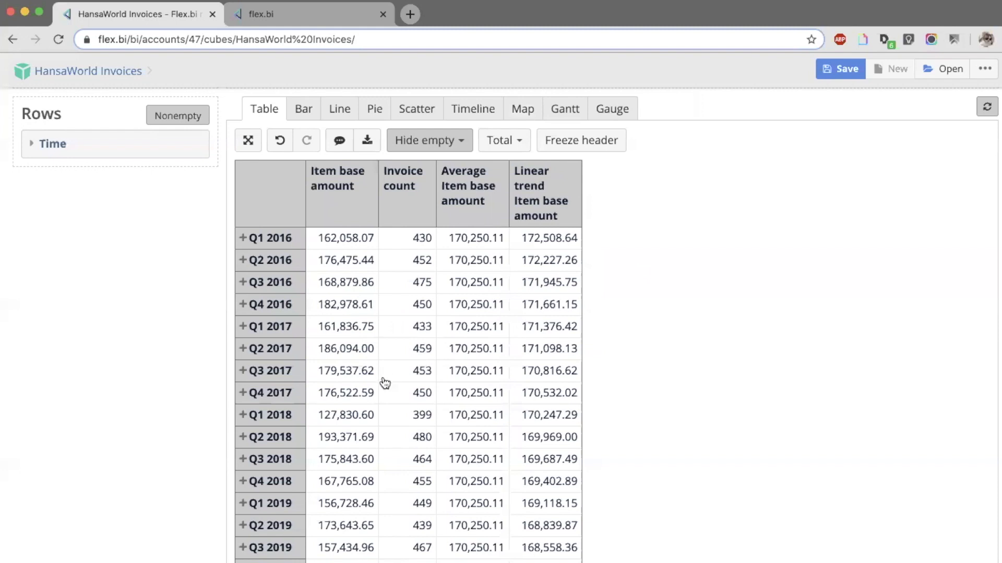
- Remove the Q1 2018 row from the report table
{"action": "left_click", "coordinate": [287, 421]}
{"action": "left_click", "coordinate": [199, 429]}
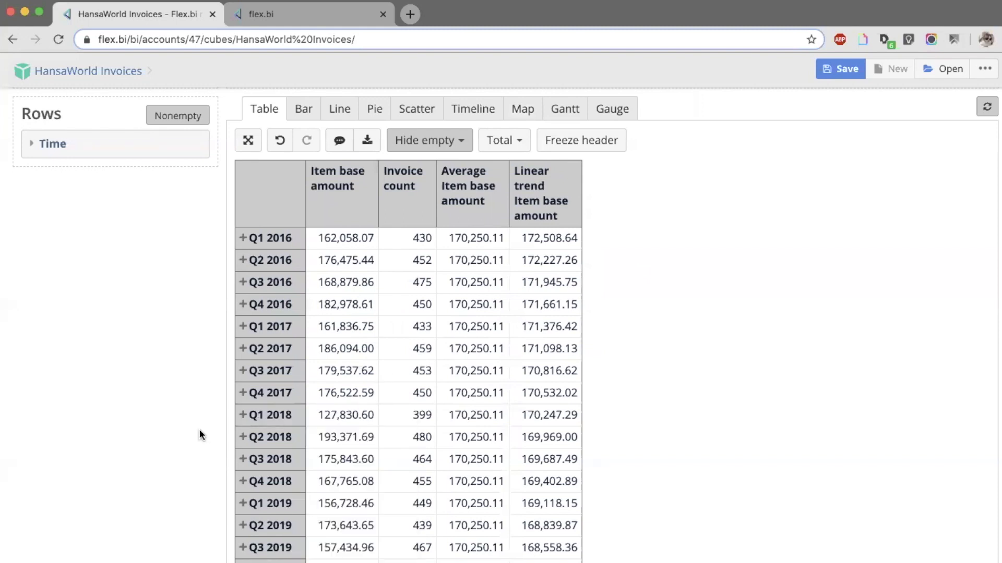
{"action": "left_click", "coordinate": [295, 418]}
{"action": "left_click", "coordinate": [386, 514]}
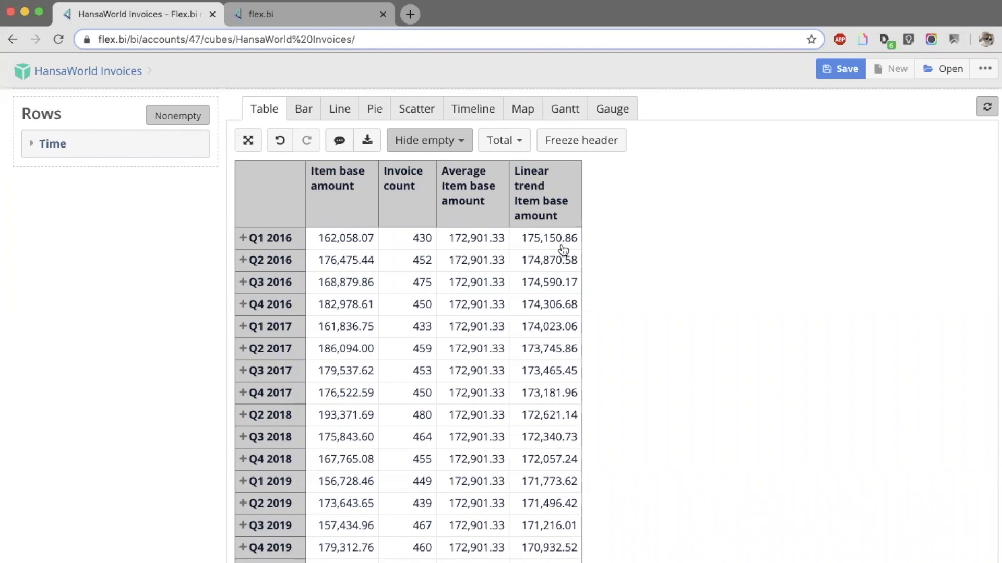
- Highlight the "Gantt Chart Period Selection" item in the PDF feature list, and return to the report in the browser
{"action": "key", "text": "super+Tab"}
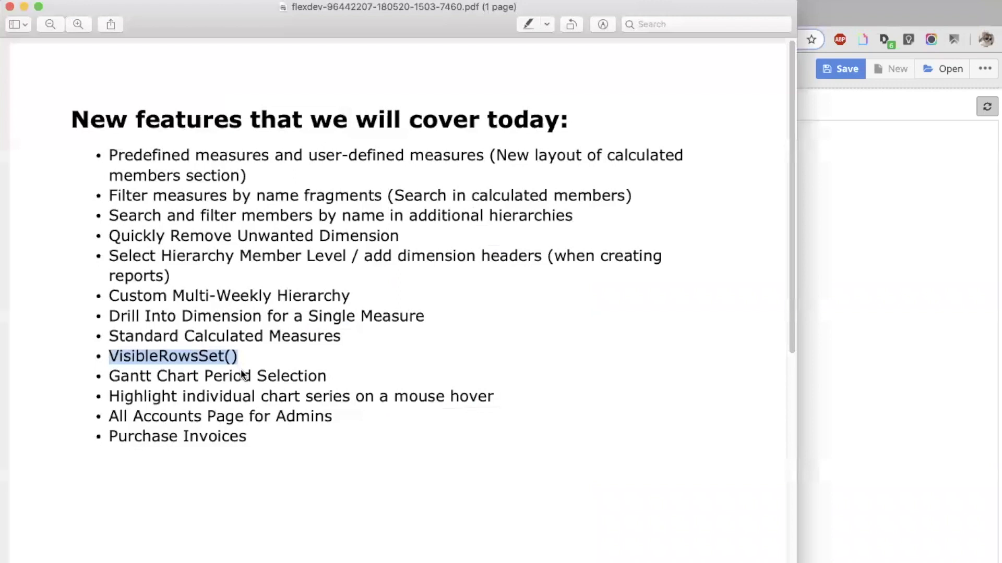
{"action": "triple_click", "coordinate": [240, 372]}
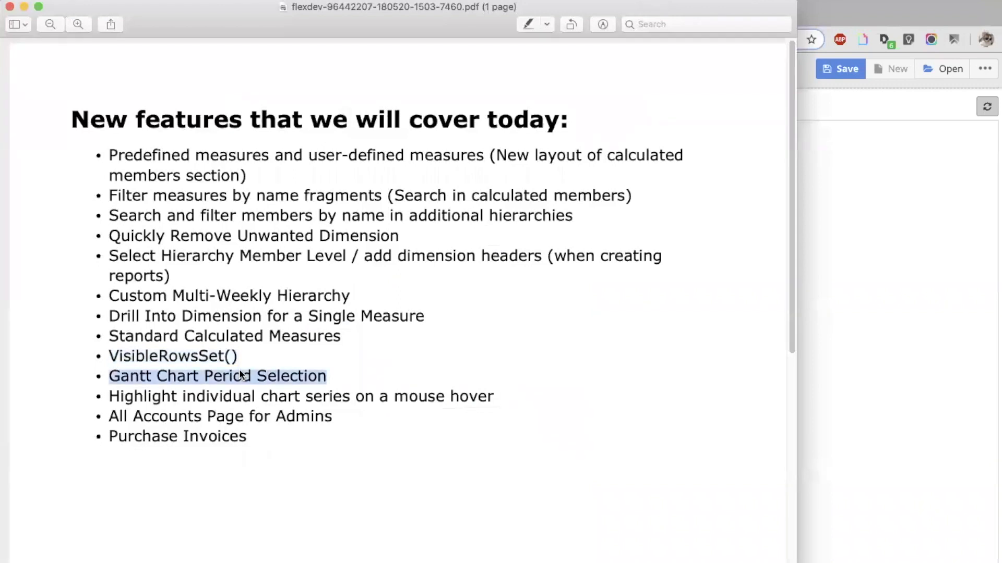
{"action": "key", "text": "super+Tab"}
- Open the Gantt Chart dashboard in a separate browser tab, and open its Gantt chart report for analysis
{"action": "scroll", "coordinate": [239, 305], "scroll_direction": "up", "scroll_amount": 5}
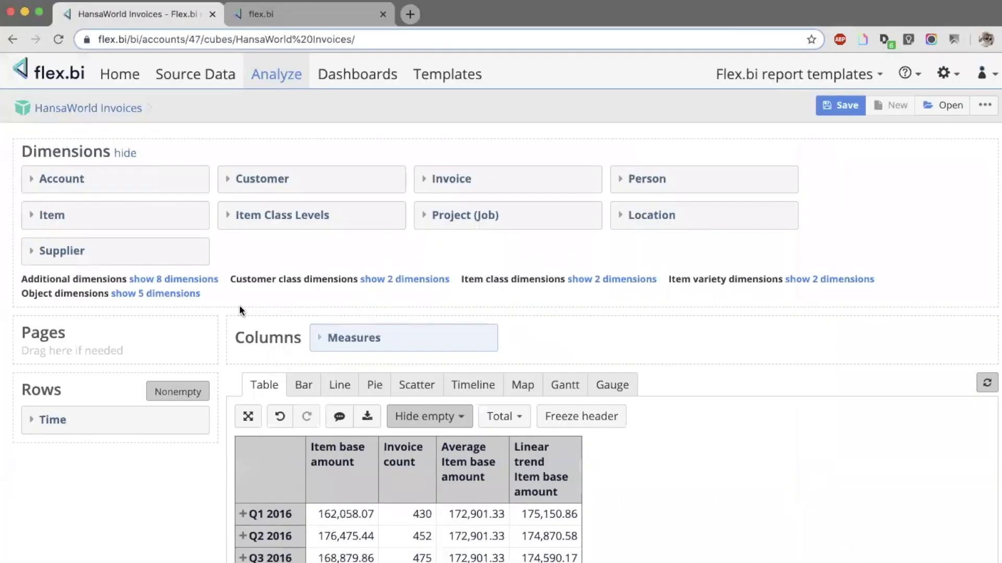
{"action": "left_click", "coordinate": [357, 74], "text": "super"}
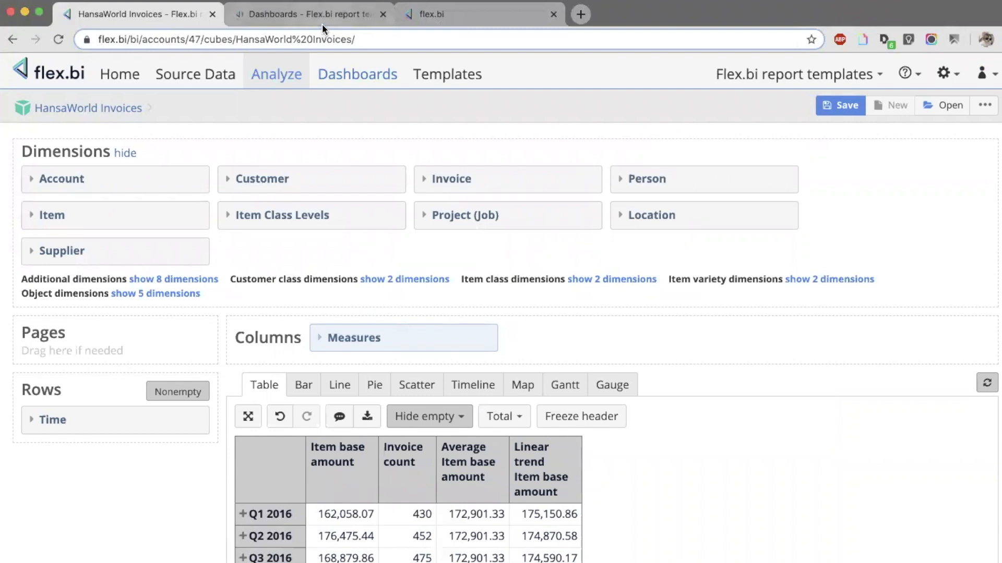
{"action": "left_click", "coordinate": [321, 24]}
{"action": "left_click", "coordinate": [57, 194]}
{"action": "scroll", "coordinate": [334, 287], "scroll_direction": "down", "scroll_amount": 1}
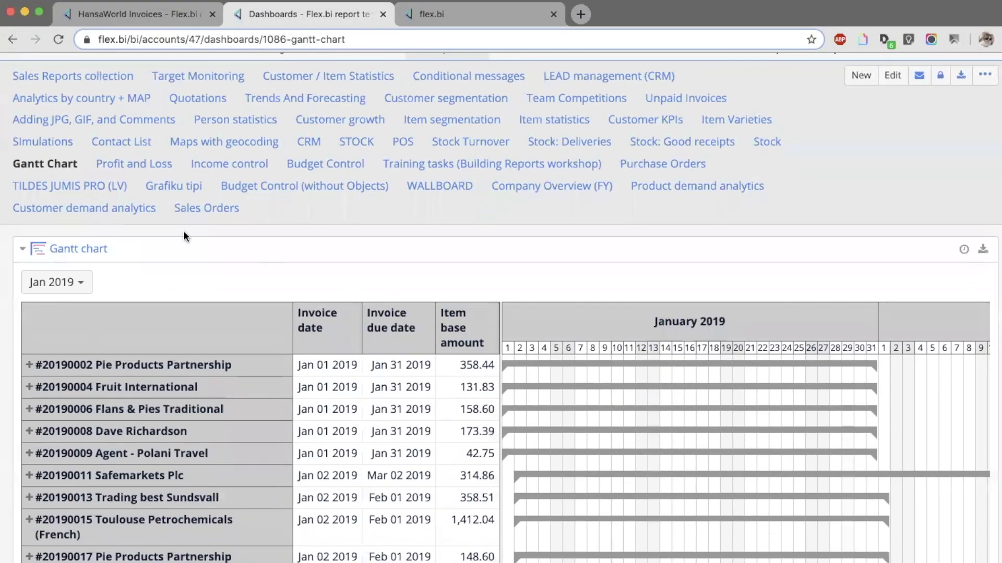
{"action": "left_click", "coordinate": [99, 249]}
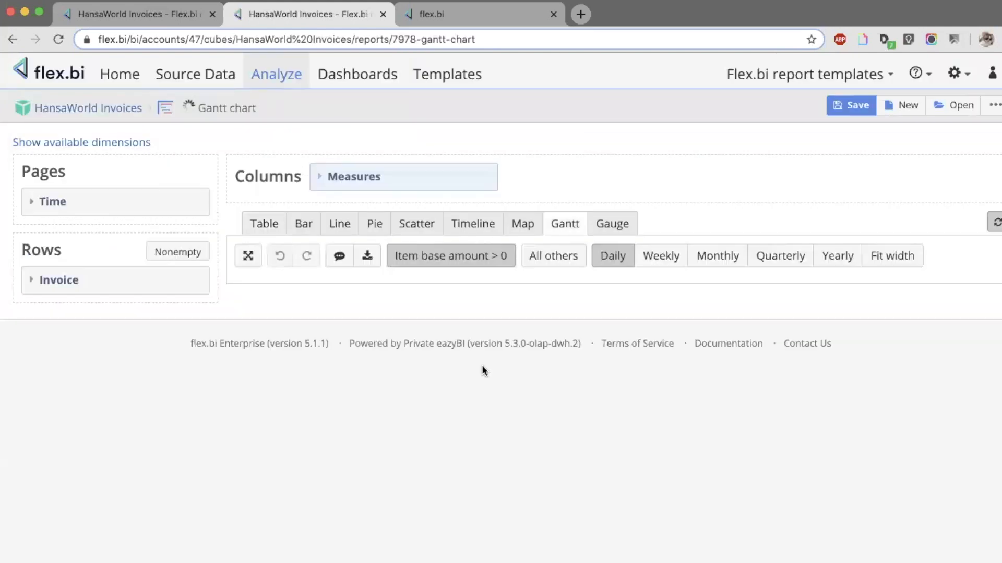
- Review the daily invoice timeline, and switch the Gantt chart's period to Weekly and finally to Monthly
{"action": "scroll", "coordinate": [481, 371], "scroll_direction": "down", "scroll_amount": 1}
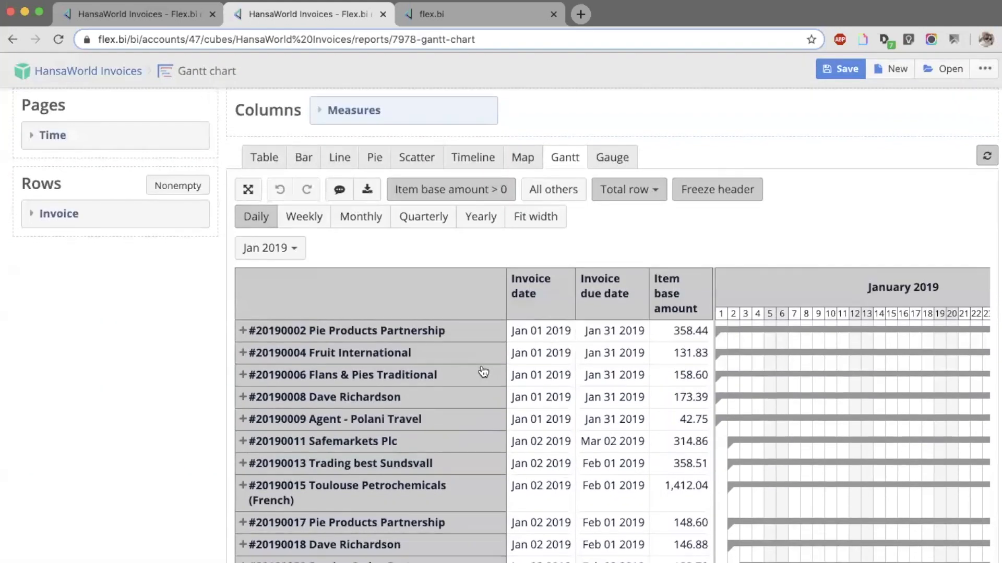
{"action": "scroll", "coordinate": [483, 372], "scroll_direction": "down", "scroll_amount": 1}
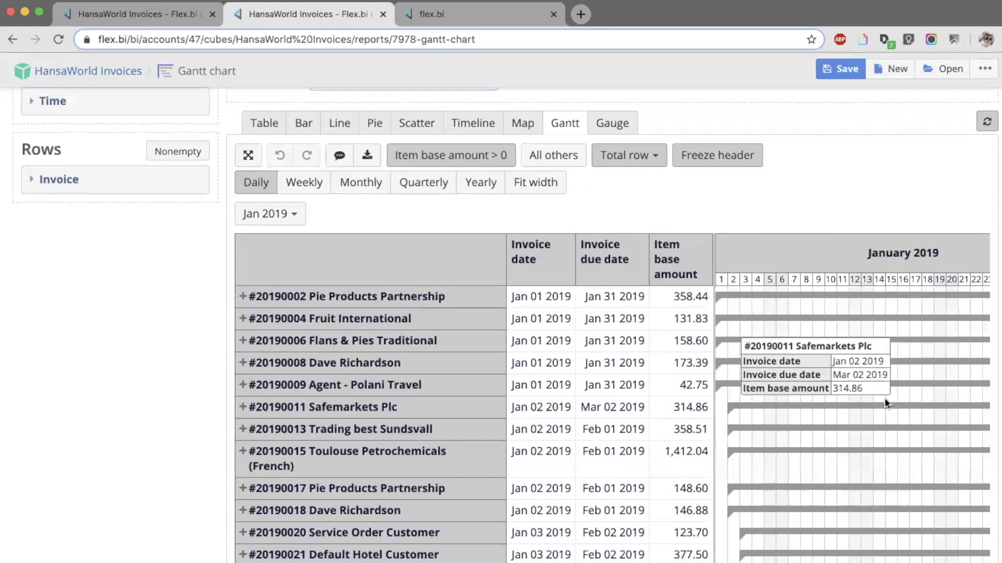
{"action": "scroll", "coordinate": [683, 248], "scroll_direction": "down", "scroll_amount": 1}
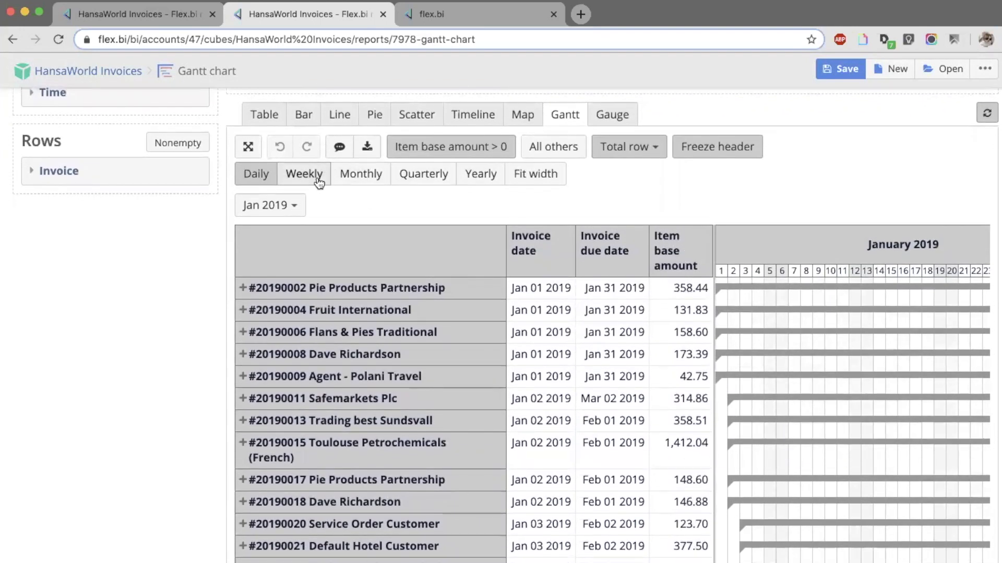
{"action": "scroll", "coordinate": [568, 295], "scroll_direction": "down", "scroll_amount": 1}
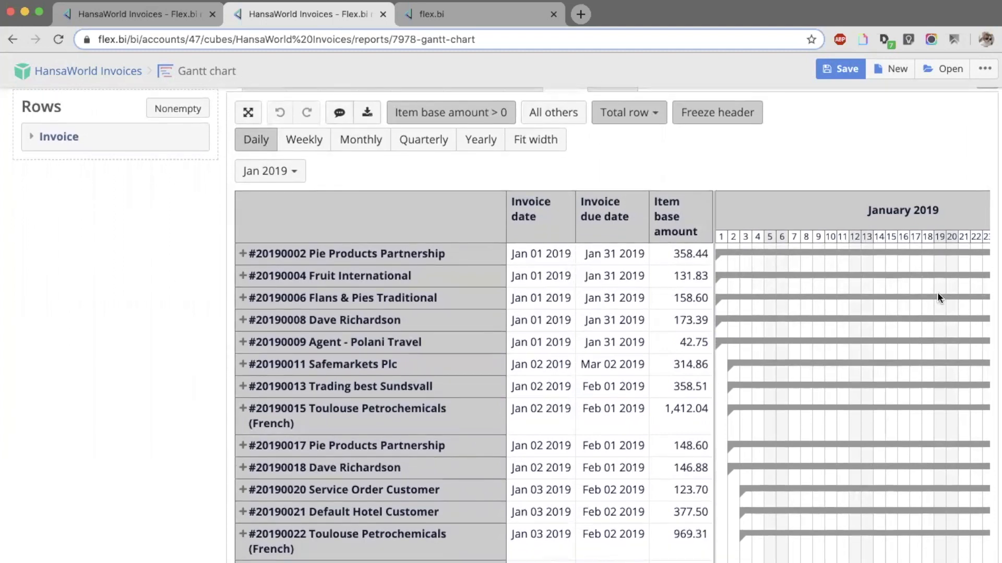
{"action": "scroll", "coordinate": [937, 292], "scroll_direction": "right", "scroll_amount": 5}
{"action": "scroll", "coordinate": [857, 389], "scroll_direction": "left", "scroll_amount": 5}
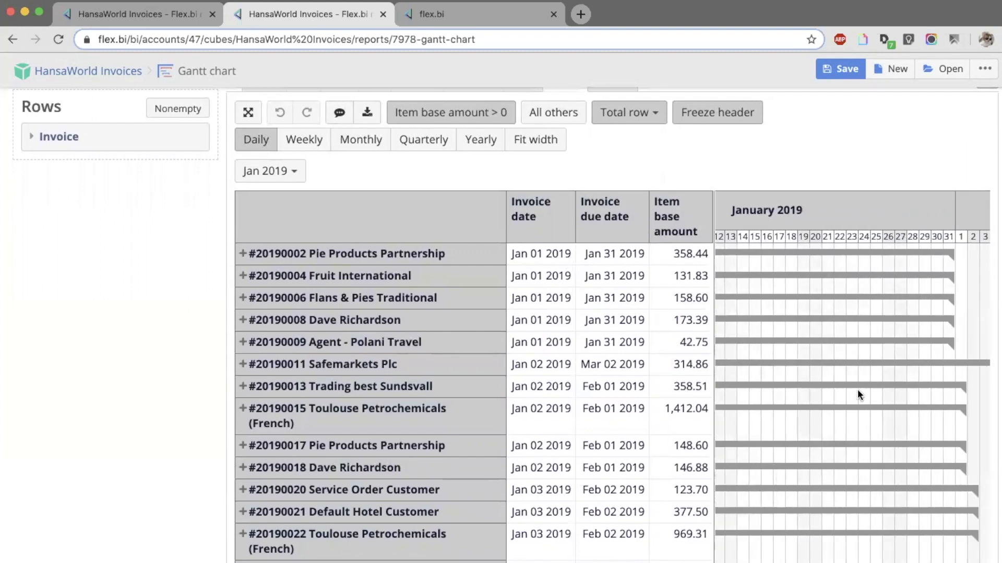
{"action": "left_click", "coordinate": [315, 144]}
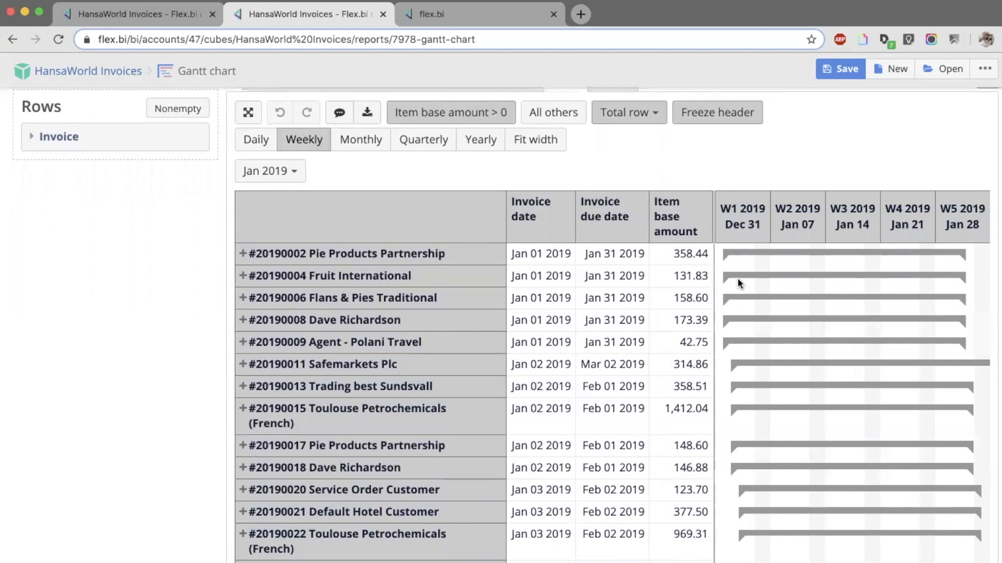
{"action": "left_click", "coordinate": [361, 141]}
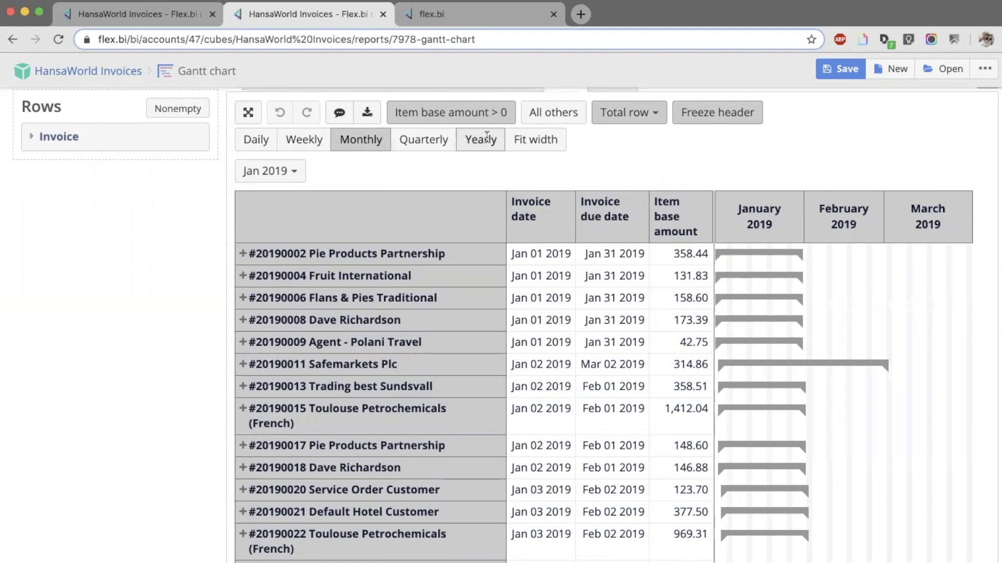
- Highlight the "Highlight individual chart series on a mouse hover" item in the PDF feature list, and return to the browser
{"action": "key", "text": "super+Tab"}
{"action": "triple_click", "coordinate": [264, 398]}
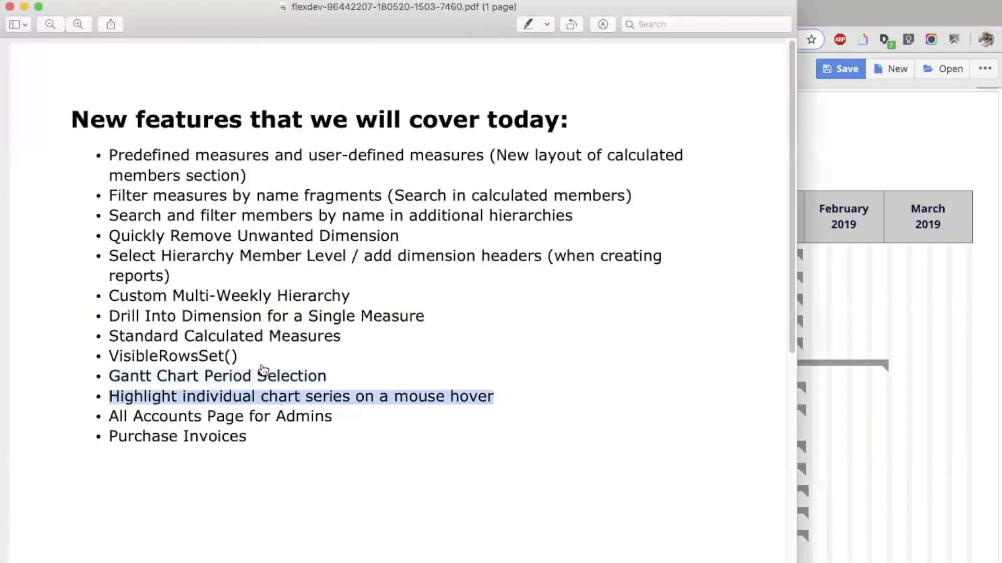
{"action": "key", "text": "super+Tab"}
- Open the Templates dashboards in a new browser tab, and close the tab holding the Gantt chart report
{"action": "scroll", "coordinate": [296, 103], "scroll_direction": "up", "scroll_amount": 4}
{"action": "left_click", "coordinate": [330, 81], "text": "super"}
{"action": "left_click", "coordinate": [455, 22]}
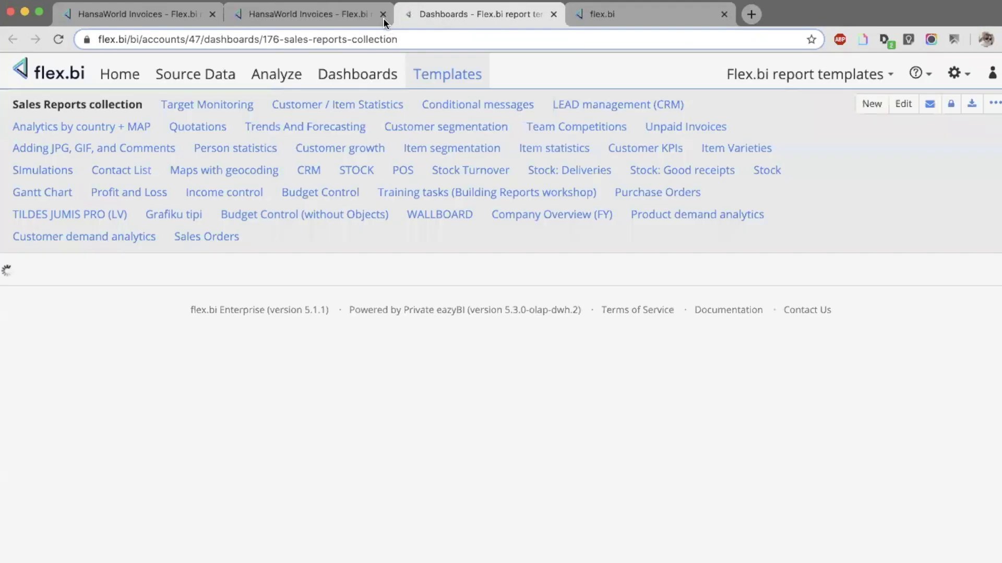
{"action": "left_click", "coordinate": [373, 24]}
{"action": "left_click", "coordinate": [382, 14]}
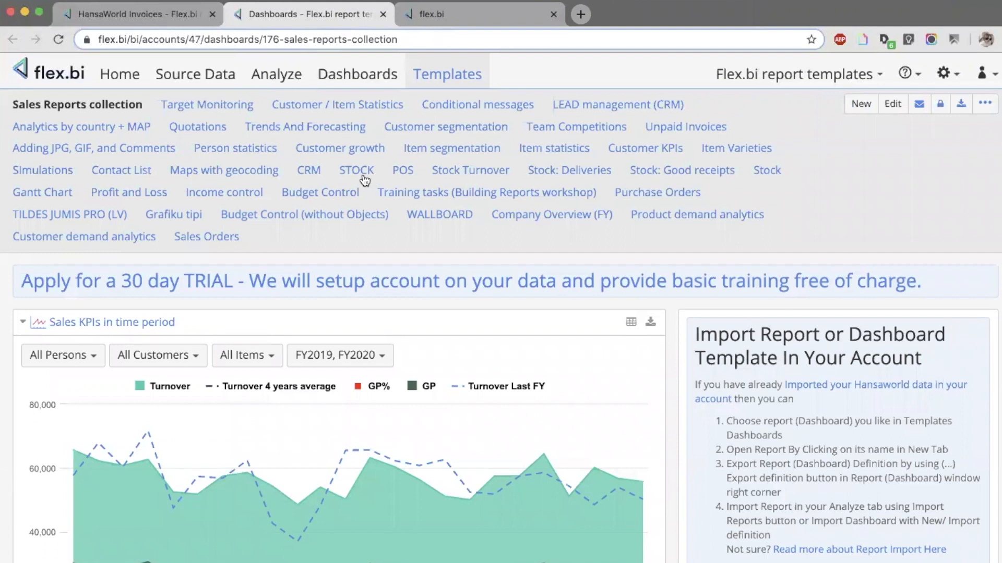
- Open the CRM template dashboard, and highlight individual series in its sales person activity chart and customer category pie charts
{"action": "left_click", "coordinate": [317, 172]}
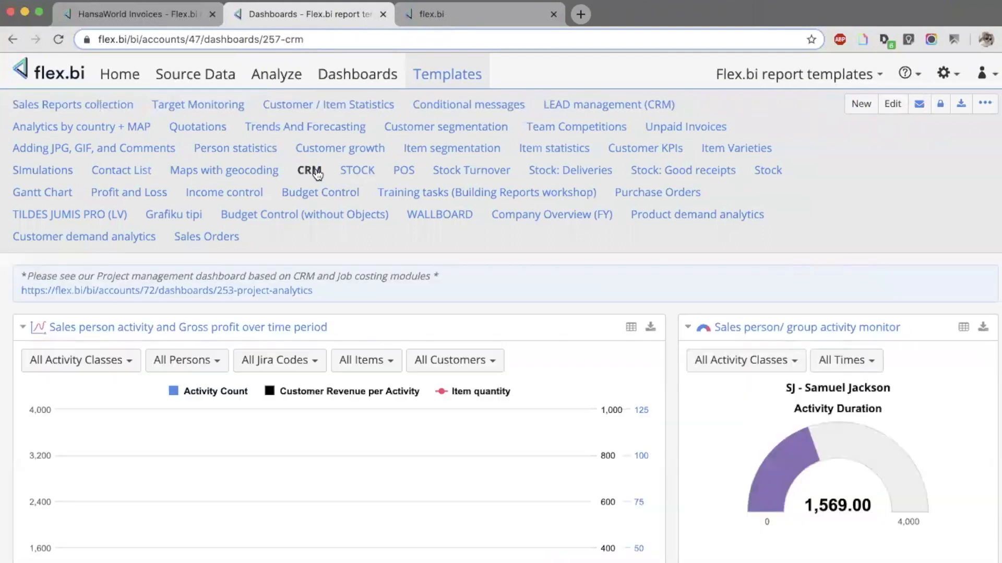
{"action": "scroll", "coordinate": [316, 172], "scroll_direction": "down", "scroll_amount": 3}
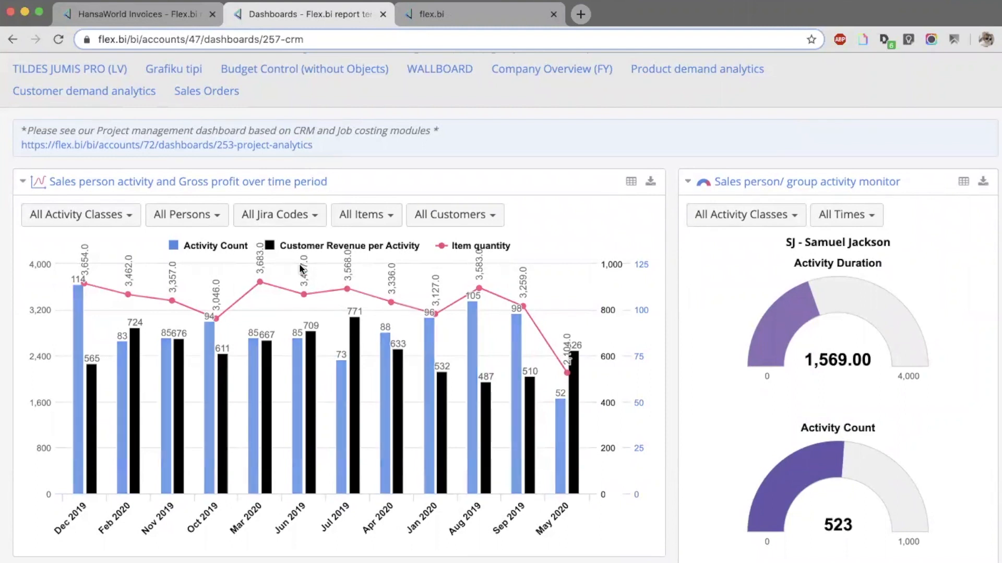
{"action": "mouse_move", "coordinate": [303, 295]}
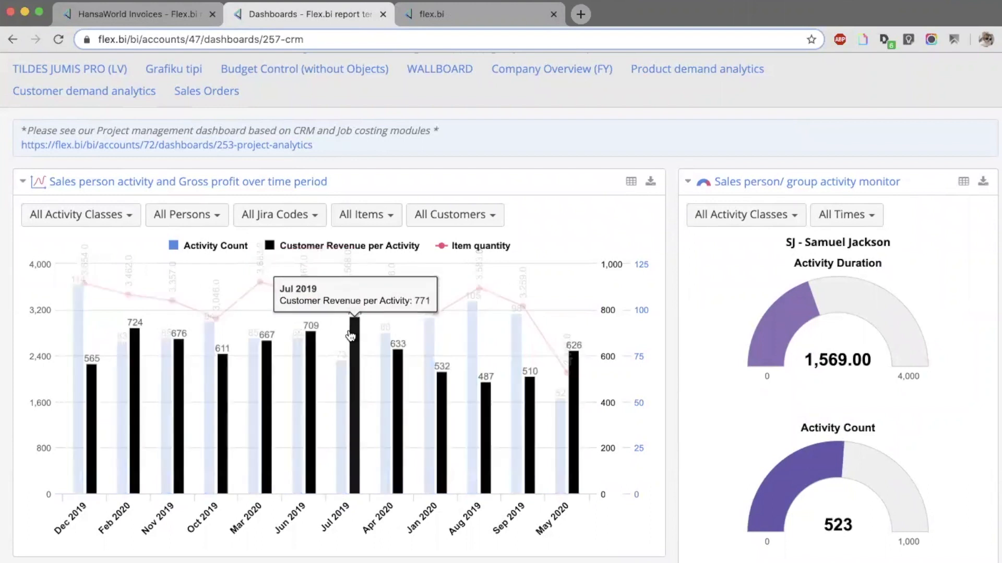
{"action": "mouse_move", "coordinate": [338, 372]}
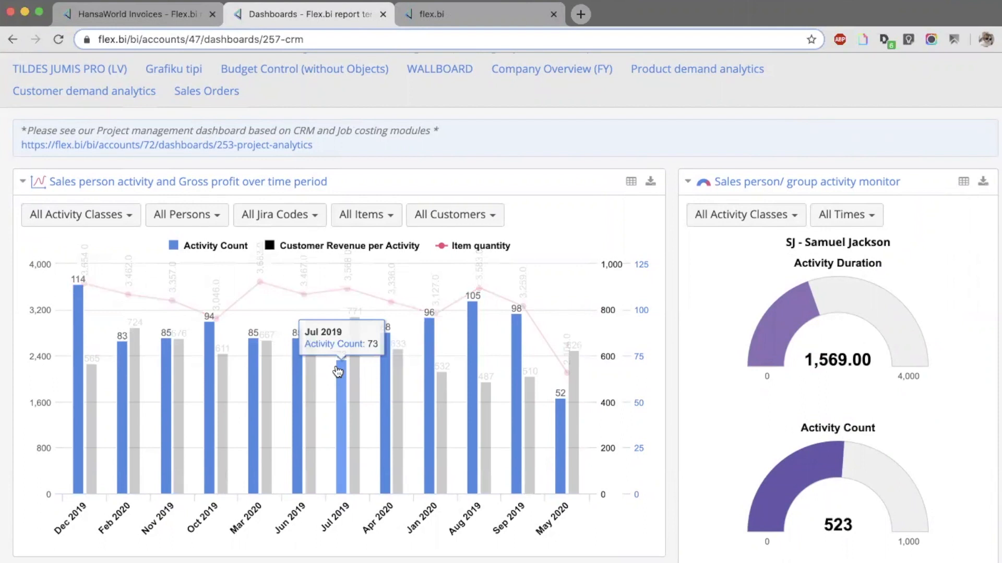
{"action": "mouse_move", "coordinate": [311, 351]}
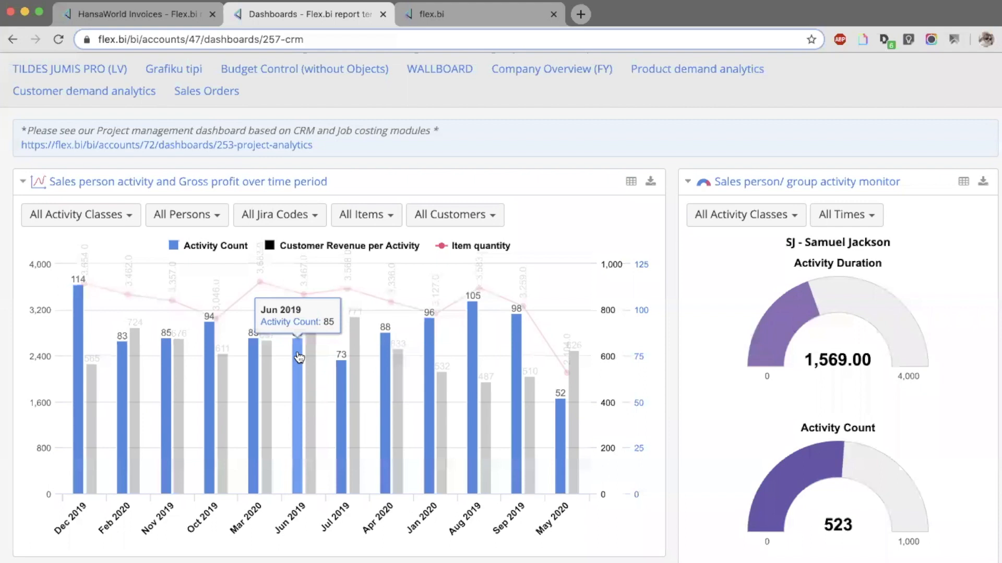
{"action": "scroll", "coordinate": [298, 356], "scroll_direction": "down", "scroll_amount": 15}
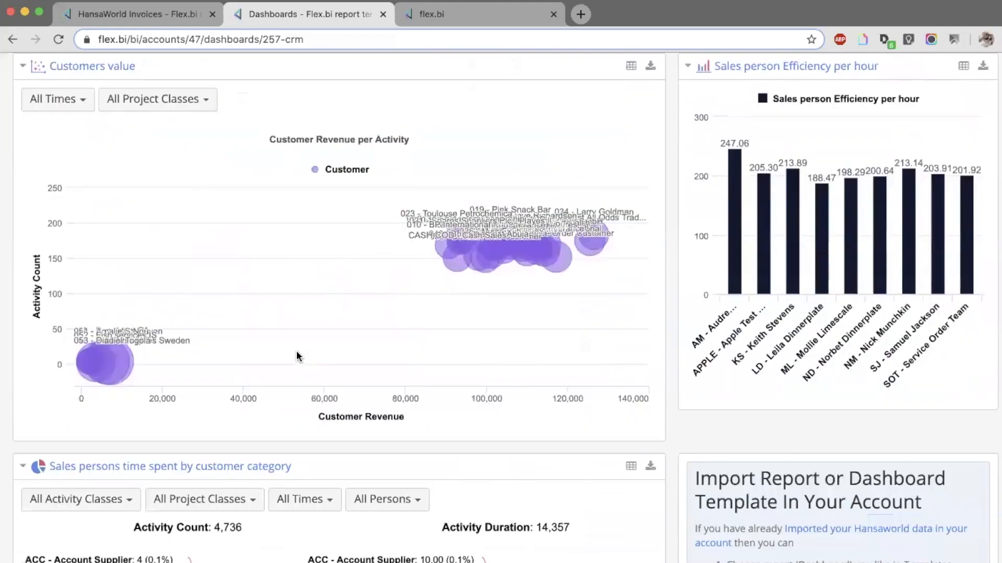
{"action": "scroll", "coordinate": [296, 350], "scroll_direction": "down", "scroll_amount": 3}
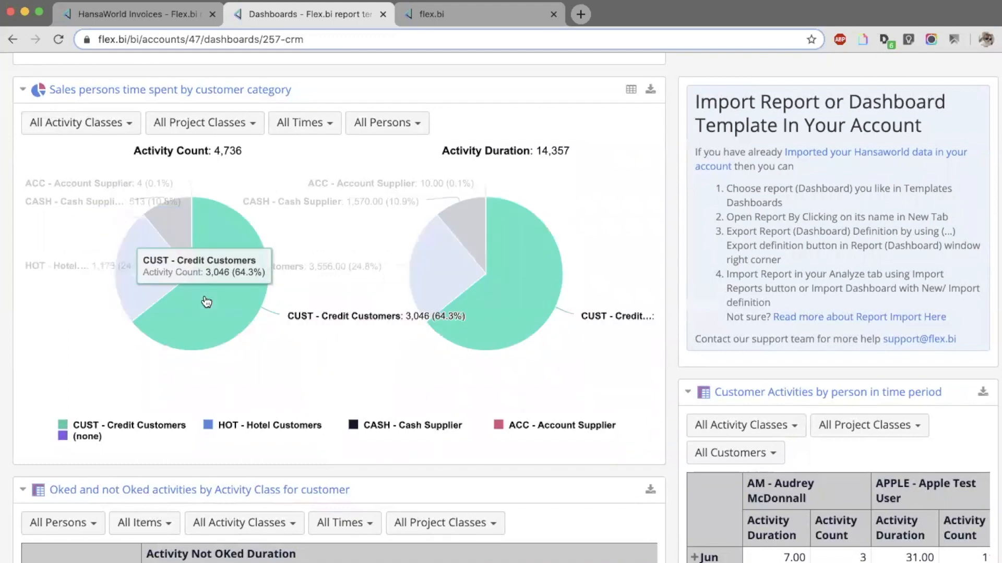
- Highlight the "All Accounts Page for Admins" item in the PDF feature list, and return to the browser
{"action": "key", "text": "super+Tab"}
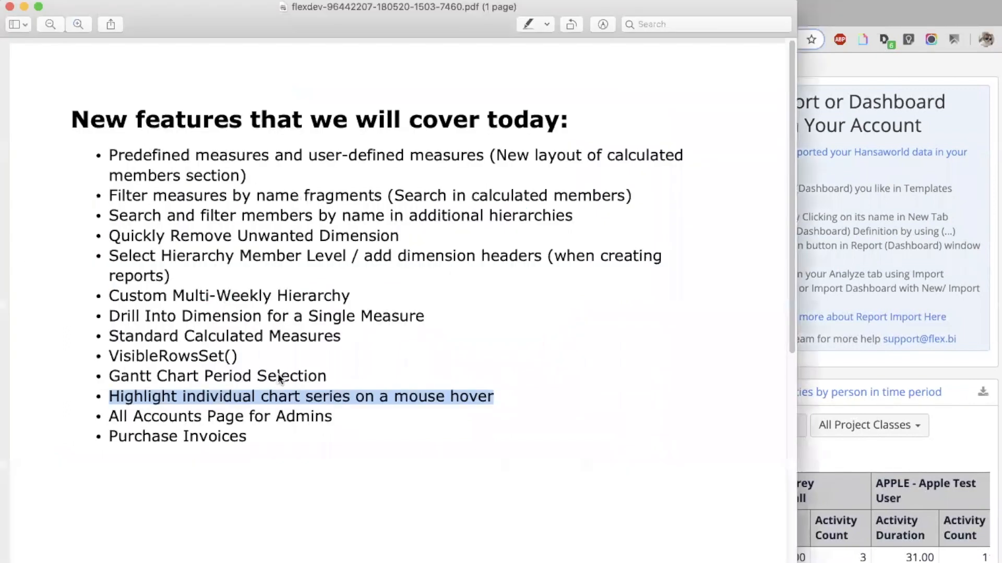
{"action": "triple_click", "coordinate": [266, 417]}
{"action": "key", "text": "super+Tab"}
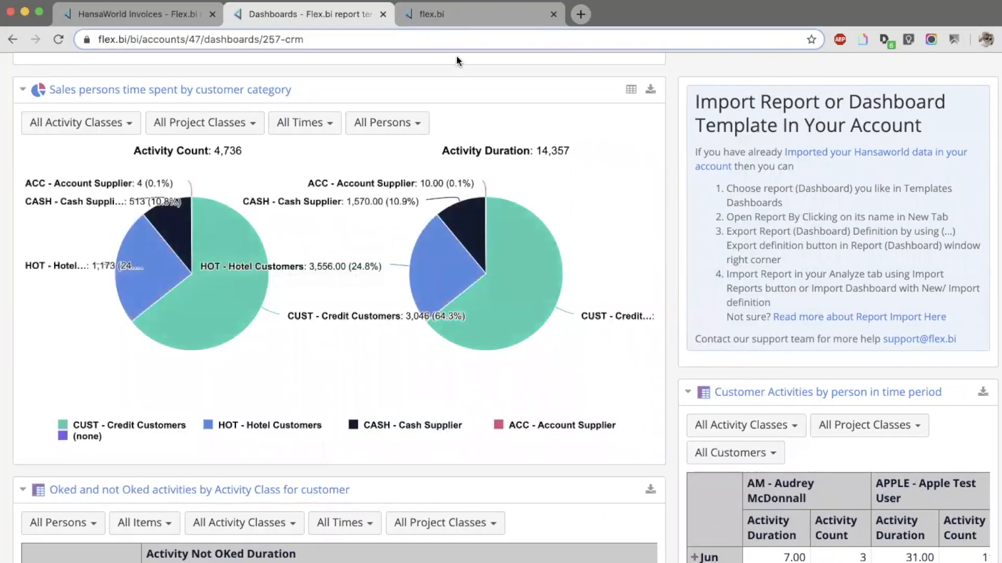
- Open the system admin All Accounts page, and examine the accounts' import frequency, source data, data size and reports
{"action": "left_click", "coordinate": [468, 15]}
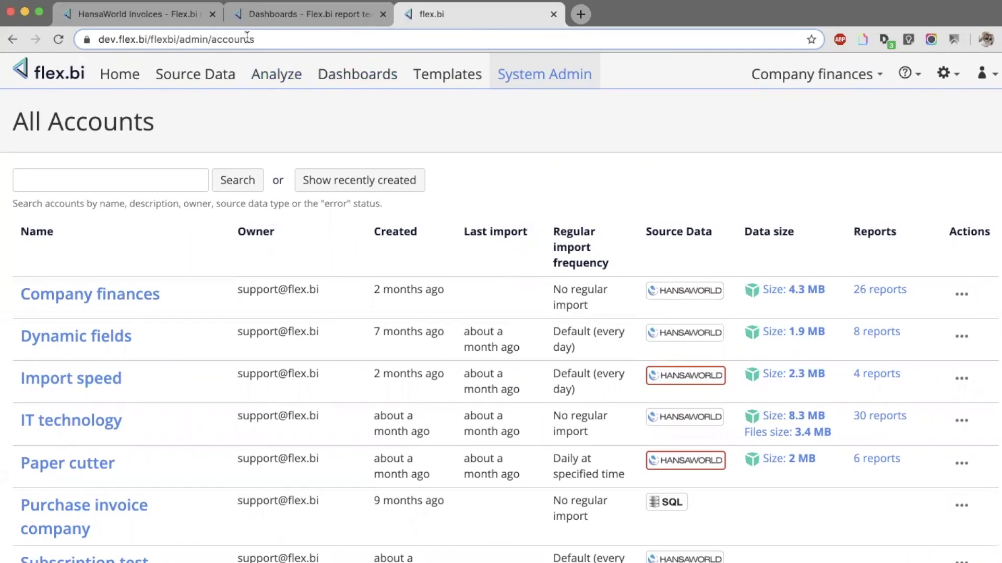
{"action": "double_click", "coordinate": [124, 133]}
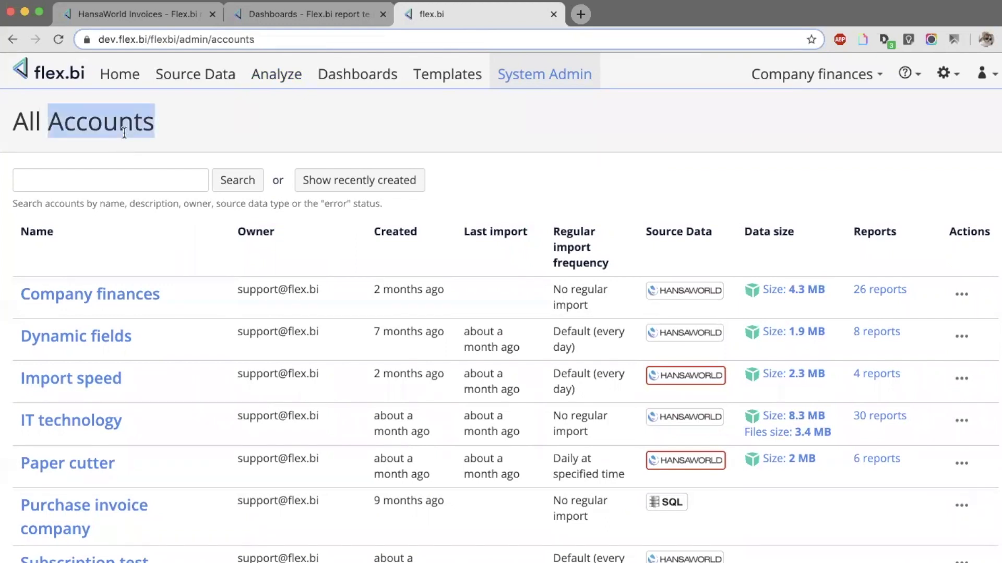
{"action": "left_click", "coordinate": [226, 126]}
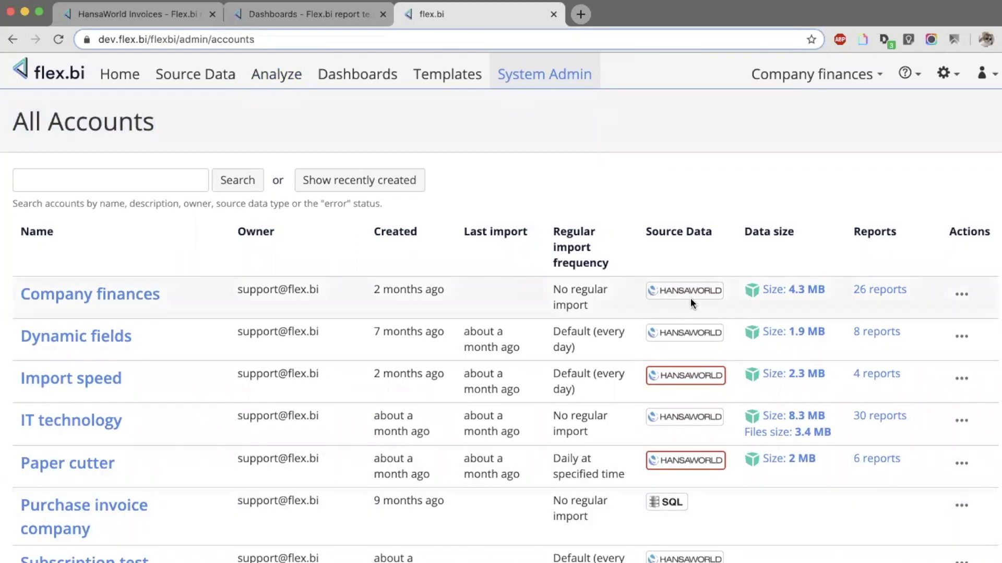
{"action": "scroll", "coordinate": [630, 276], "scroll_direction": "down", "scroll_amount": 2}
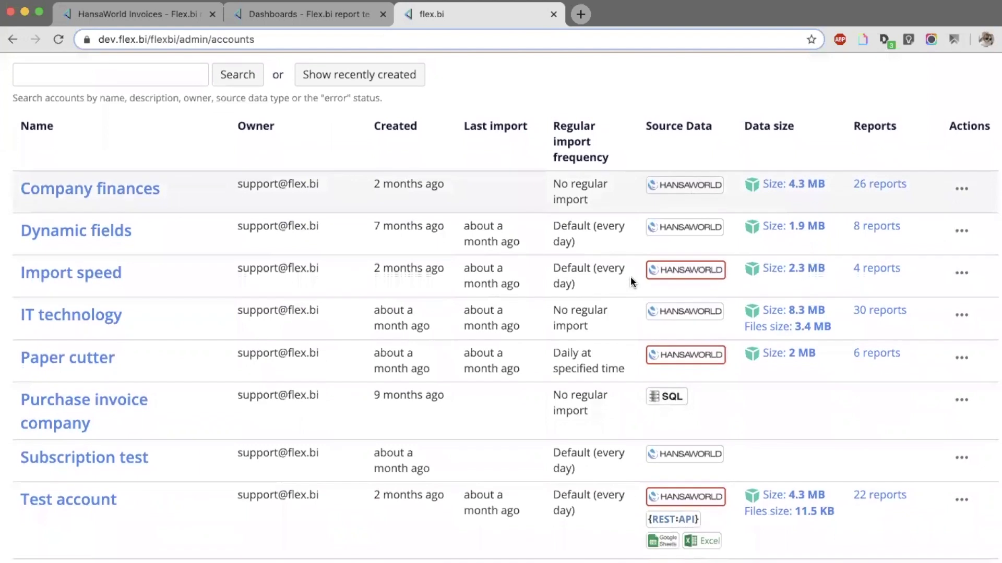
{"action": "scroll", "coordinate": [630, 277], "scroll_direction": "down", "scroll_amount": 1}
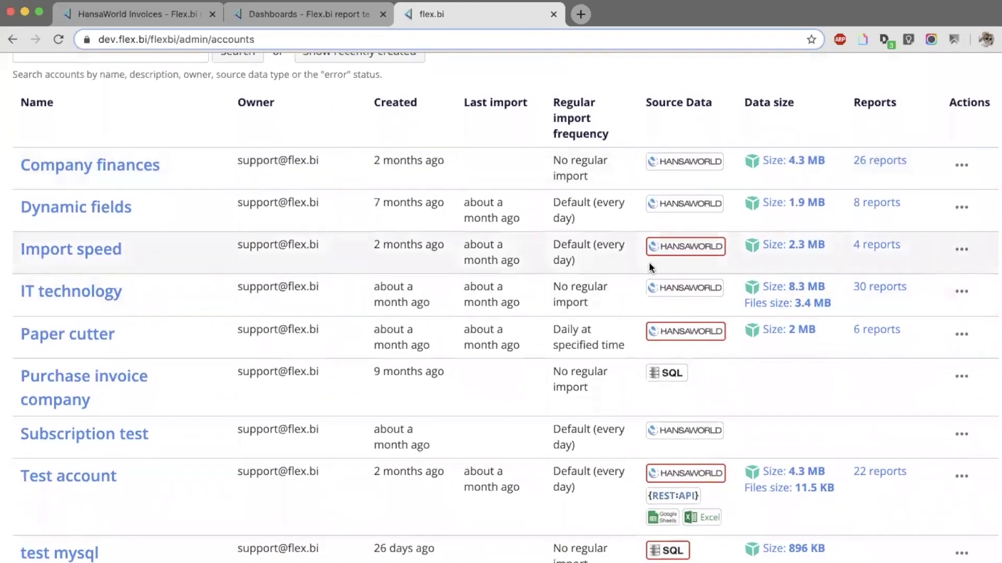
{"action": "scroll", "coordinate": [649, 261], "scroll_direction": "up", "scroll_amount": 2}
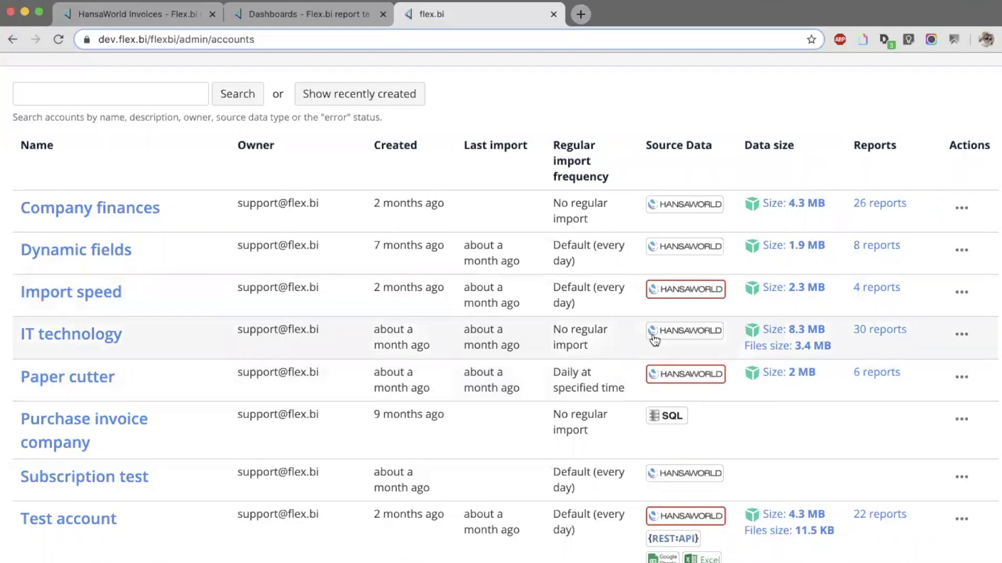
- Highlight the "Purchase Invoices" item in the PDF feature list, and return to the browser
{"action": "key", "text": "super+Tab"}
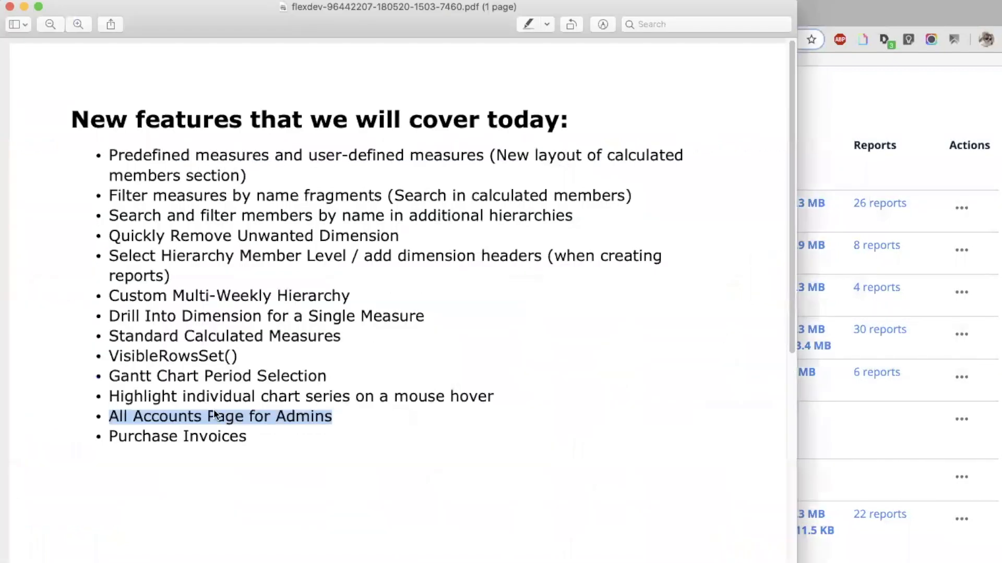
{"action": "triple_click", "coordinate": [199, 437]}
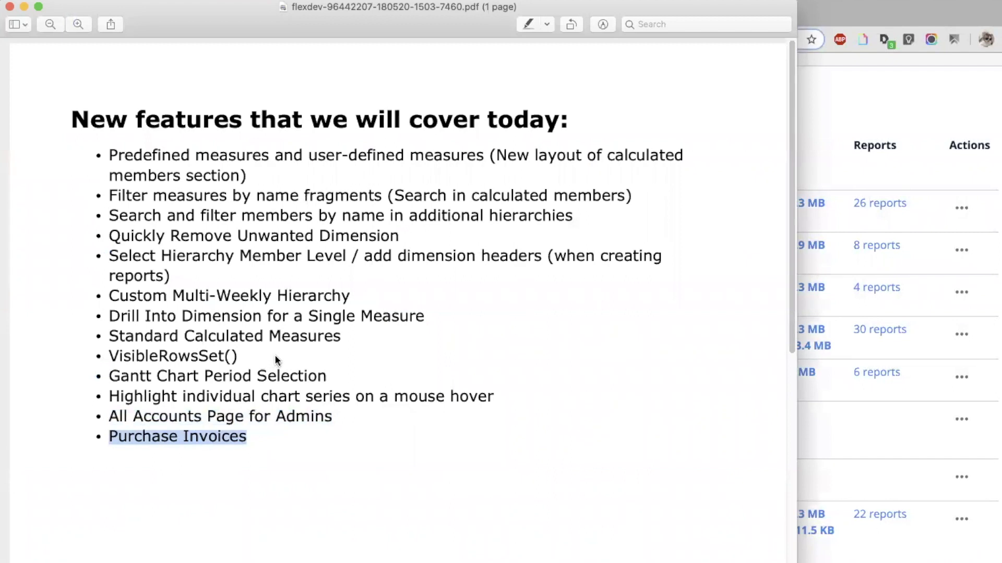
{"action": "key", "text": "super+Tab"}
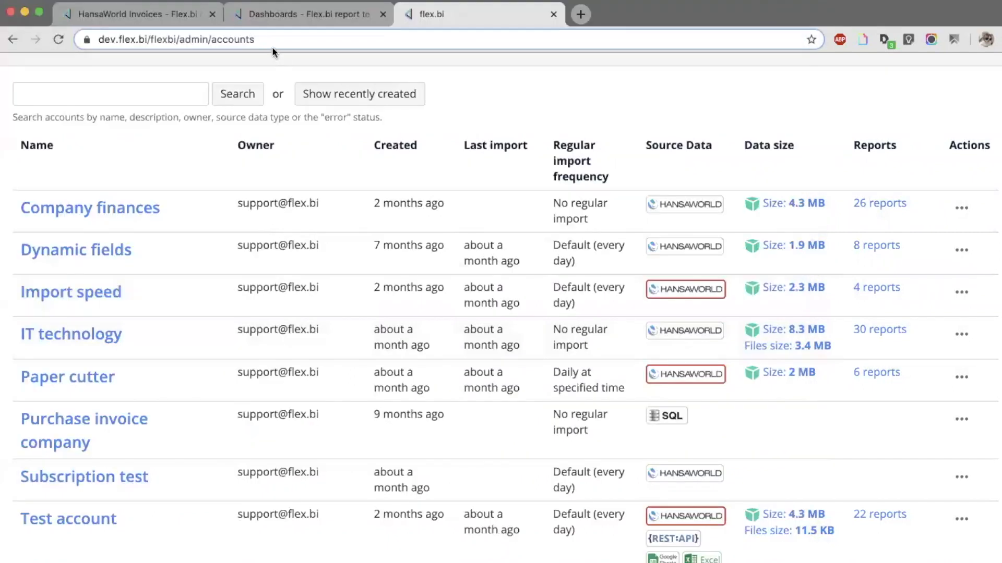
- Find the HansaWorld Purchase Invoices cube in the Flex.bi report templates account by searching for "purcha", and start a new report in it
{"action": "left_click", "coordinate": [287, 20]}
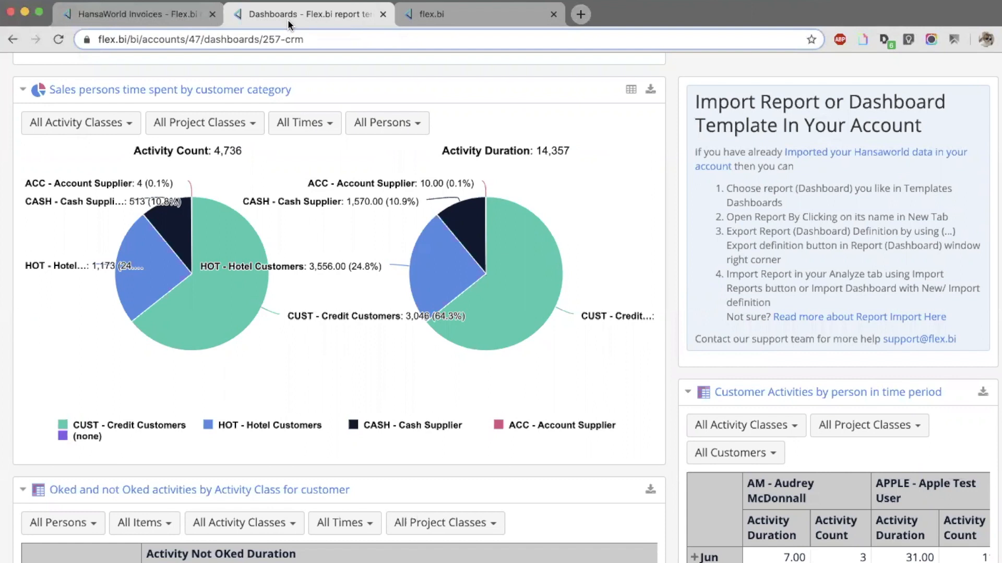
{"action": "scroll", "coordinate": [320, 233], "scroll_direction": "up", "scroll_amount": 10}
{"action": "left_click", "coordinate": [256, 73]}
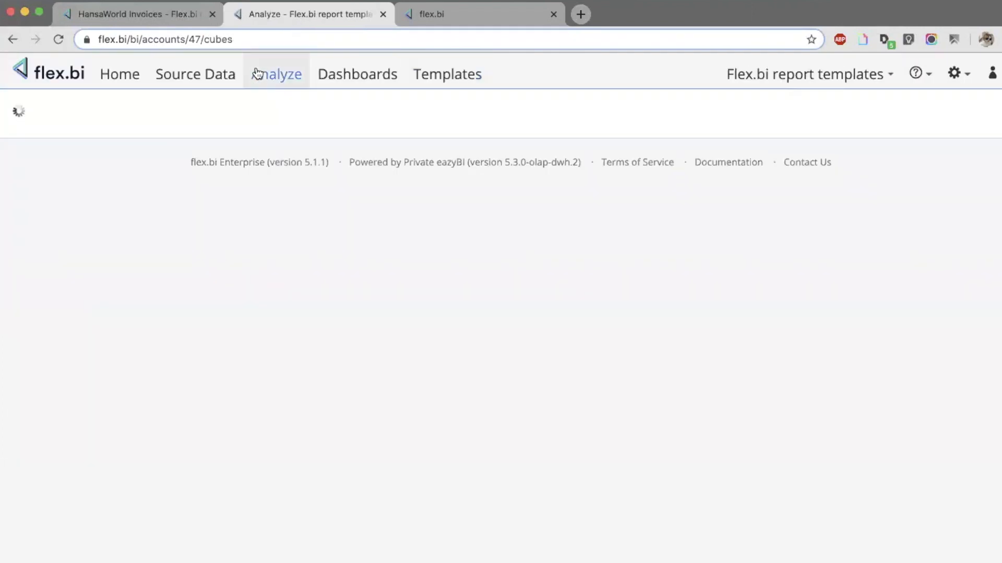
{"action": "key", "text": "super+f"}
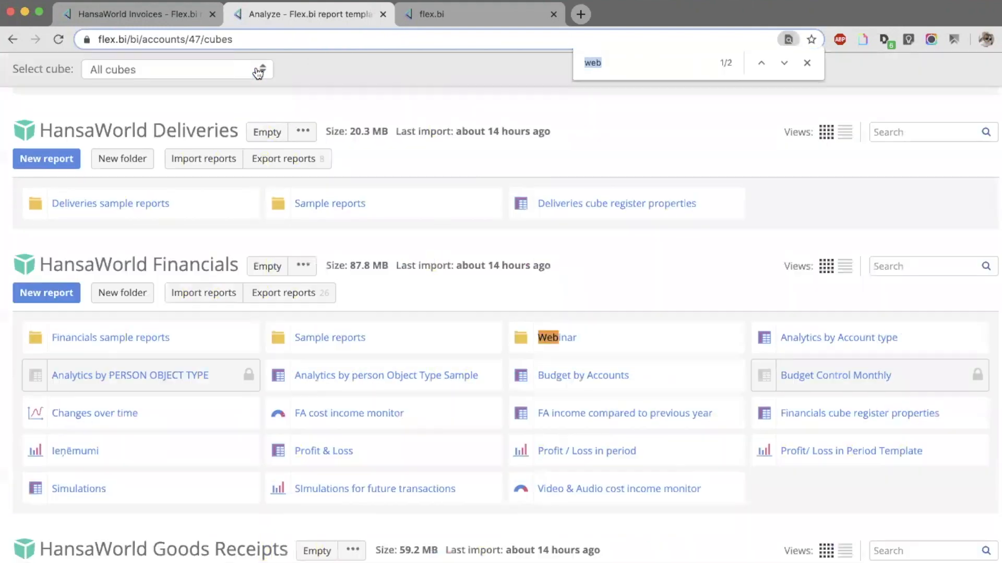
{"action": "type", "text": "purcha"}
{"action": "left_click", "coordinate": [44, 365]}
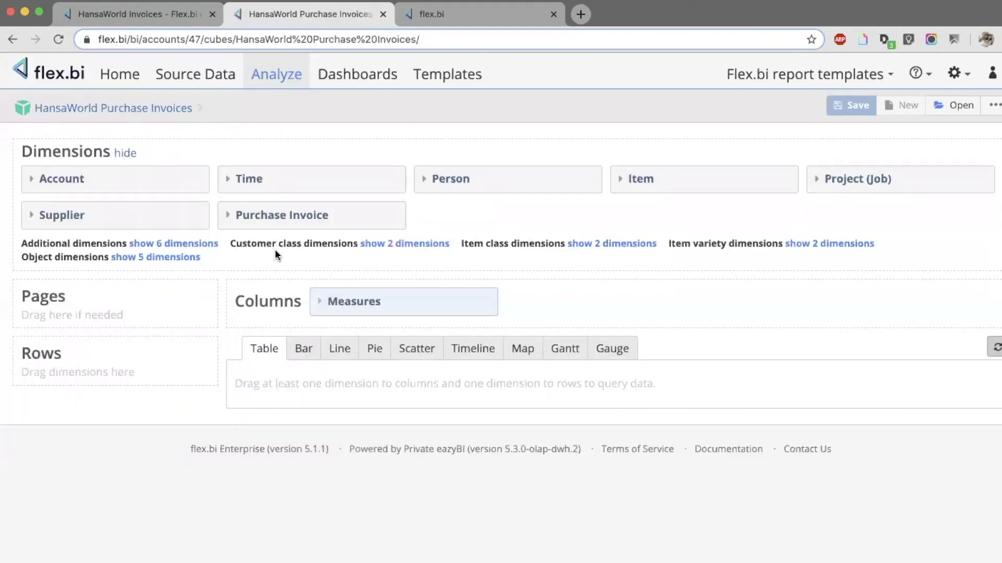
- Show the additional dimensions of the HansaWorld Purchase Invoices cube, and expand Measures to view its predefined measures
{"action": "mouse_move", "coordinate": [216, 106]}
{"action": "left_mouse_down"}
{"action": "mouse_move", "coordinate": [84, 106]}
{"action": "mouse_move", "coordinate": [198, 119]}
{"action": "mouse_move", "coordinate": [226, 109]}
{"action": "left_mouse_up"}
{"action": "left_click", "coordinate": [261, 107]}
{"action": "left_click", "coordinate": [195, 244]}
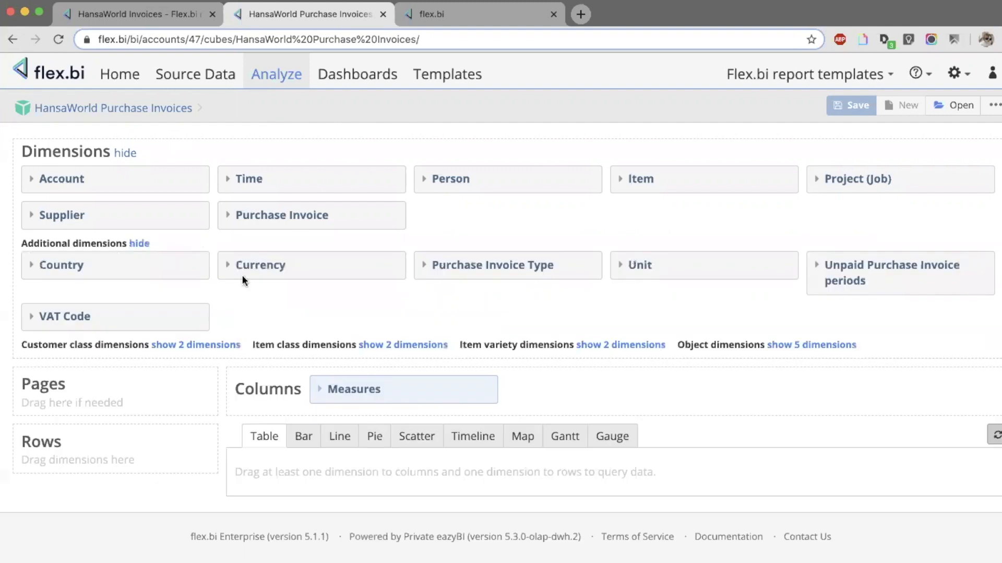
{"action": "left_click", "coordinate": [440, 397]}
{"action": "scroll", "coordinate": [444, 399], "scroll_direction": "down", "scroll_amount": 1}
{"action": "scroll", "coordinate": [444, 401], "scroll_direction": "down", "scroll_amount": 1}
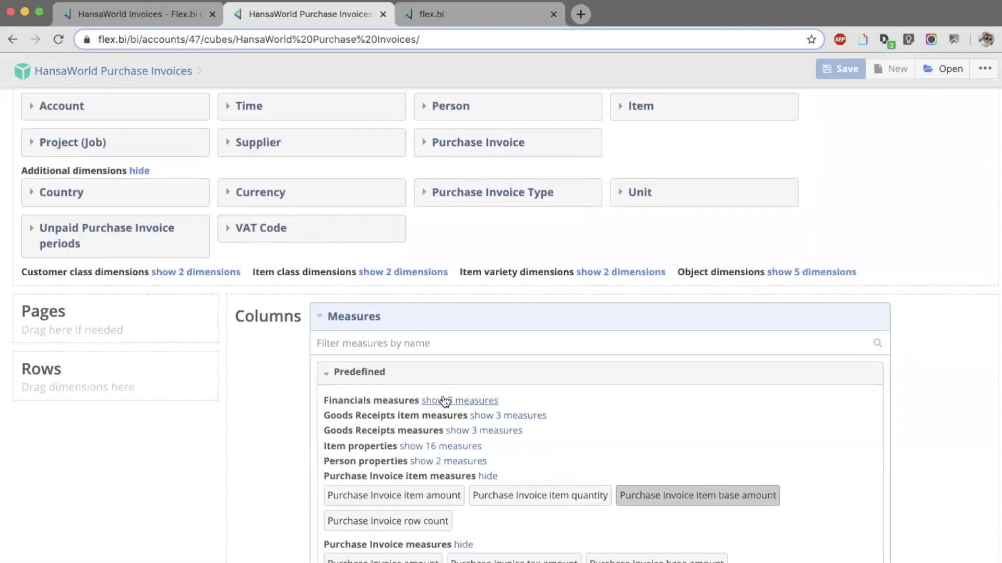